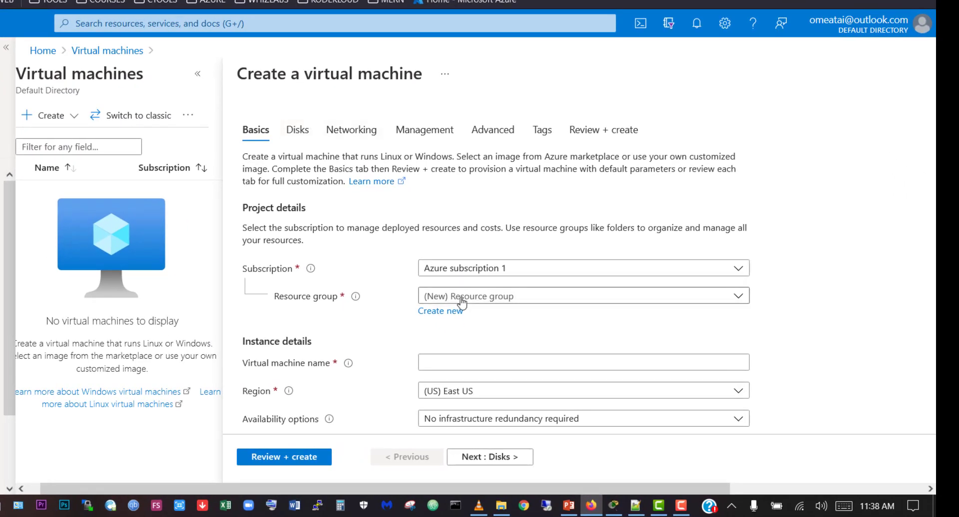
Create the new resource group RG-LAB19 and name the virtual machine Webserver-LAB19
click(449, 311)
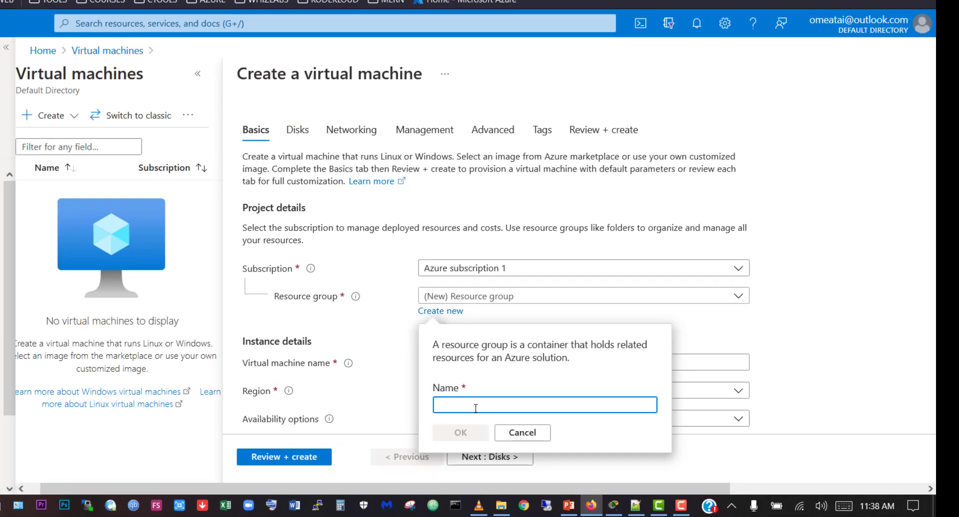
text(RG-LAB19)
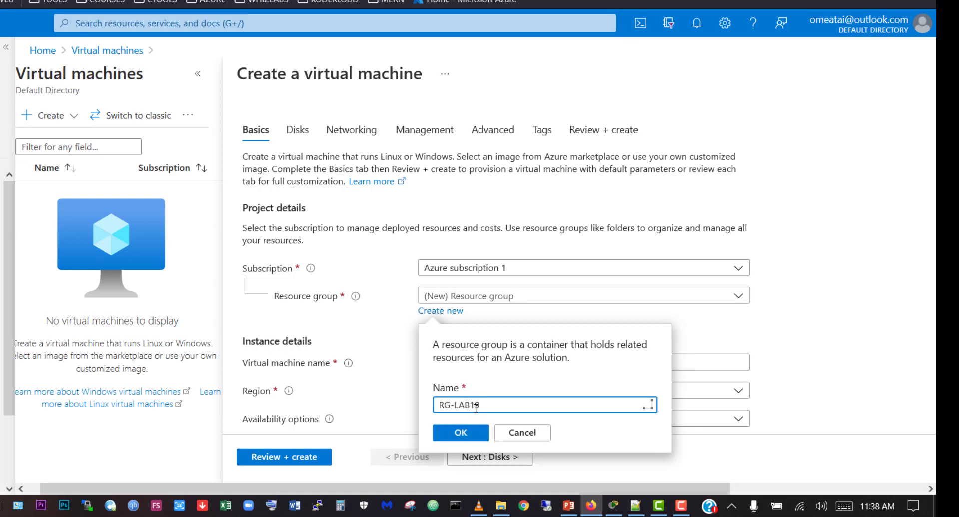
click(483, 435)
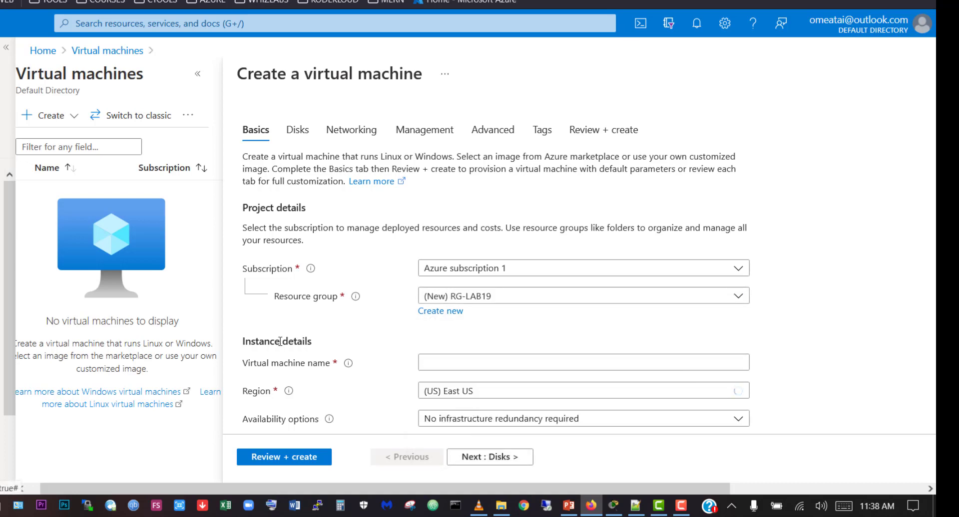
scroll(372, 349, down, 3)
click(423, 215)
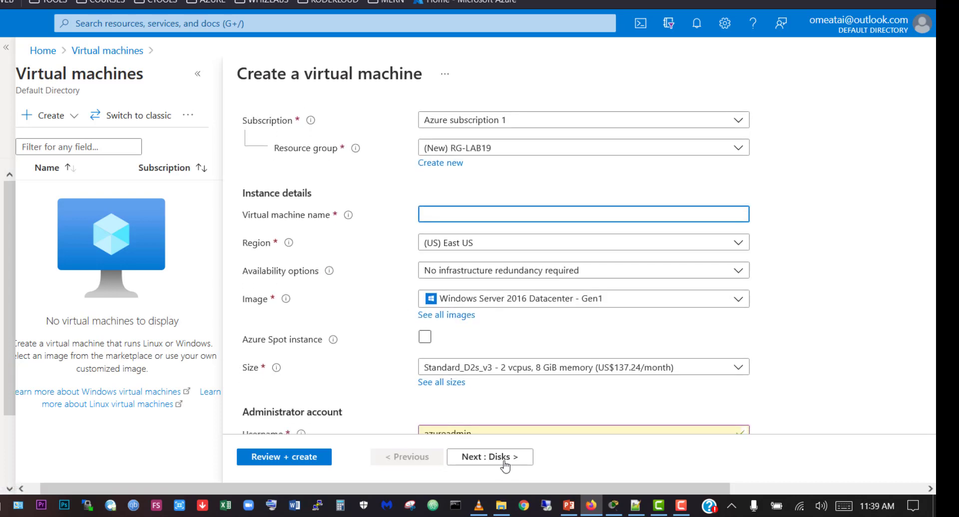
text(Webserver-LAB19)
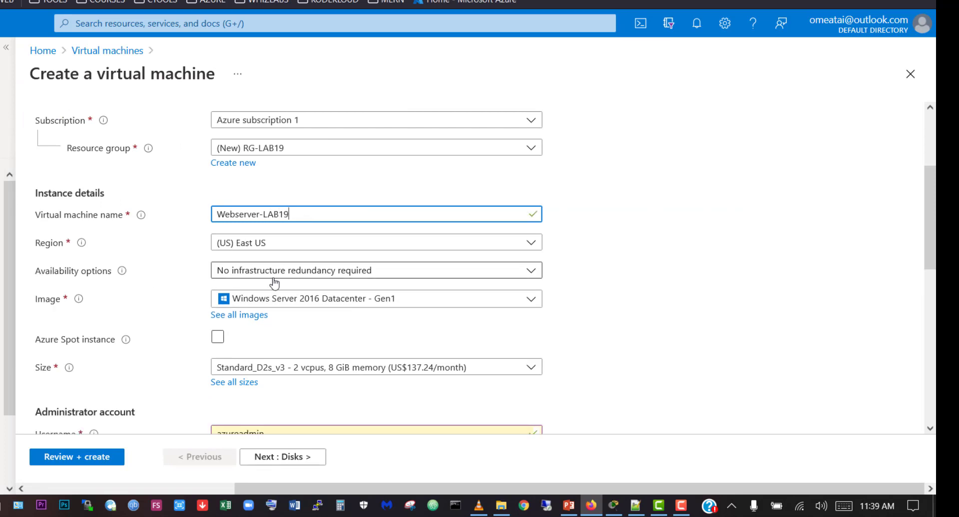
Enter the administrator username and password, set Public inbound ports to None, and continue to Disks
scroll(325, 228, down, 2)
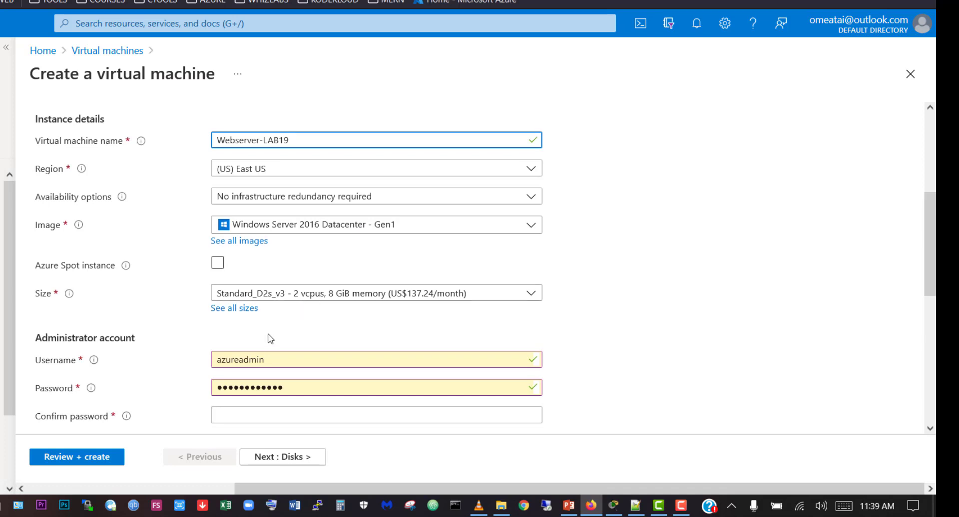
scroll(268, 336, down, 1)
click(307, 285)
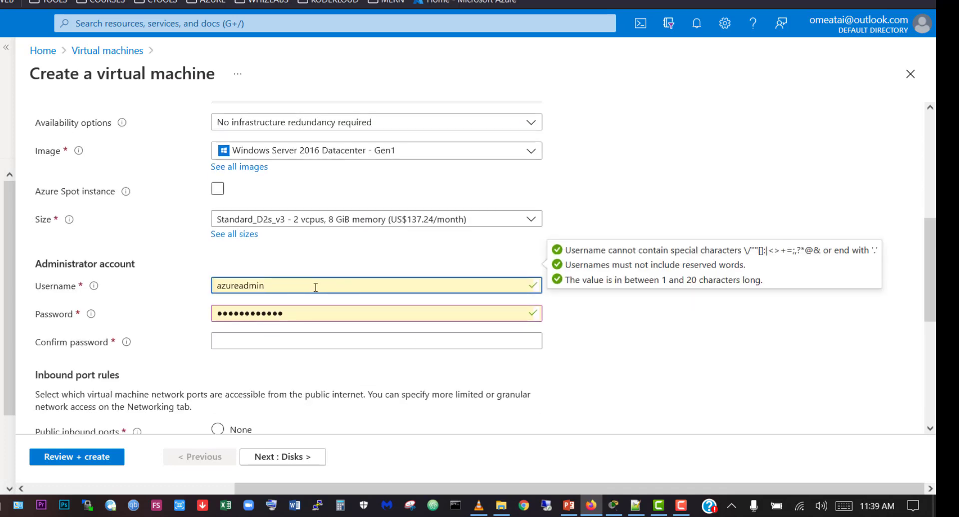
drag(315, 287, 193, 281)
scroll(190, 322, down, 3)
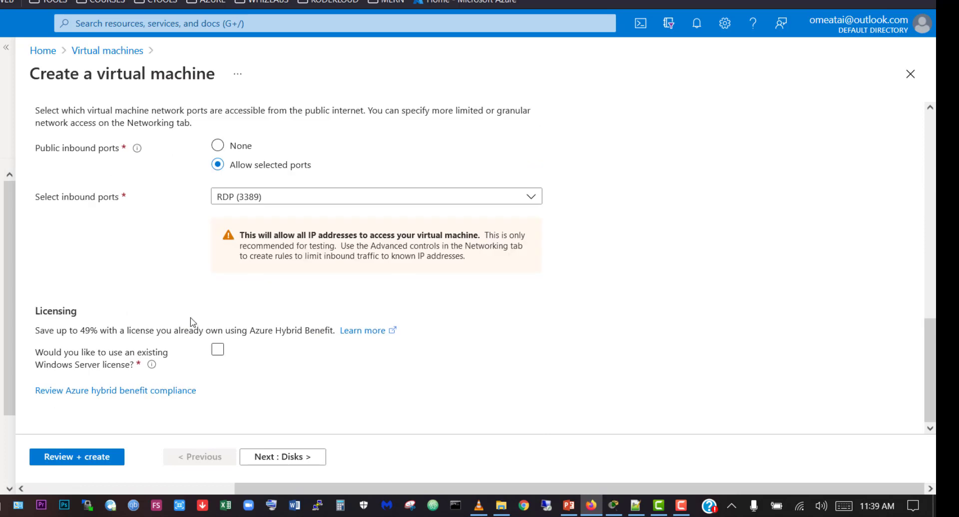
scroll(191, 323, up, 2)
click(218, 293)
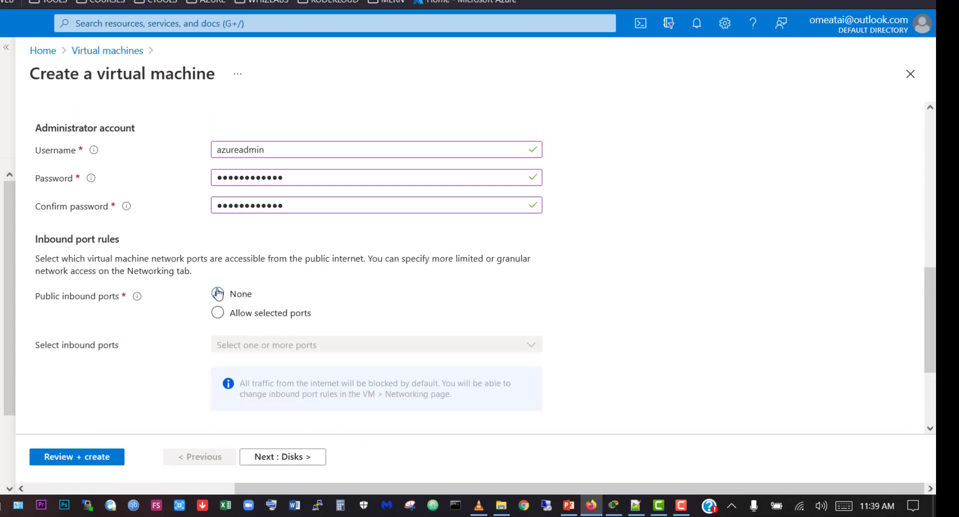
scroll(602, 302, down, 1)
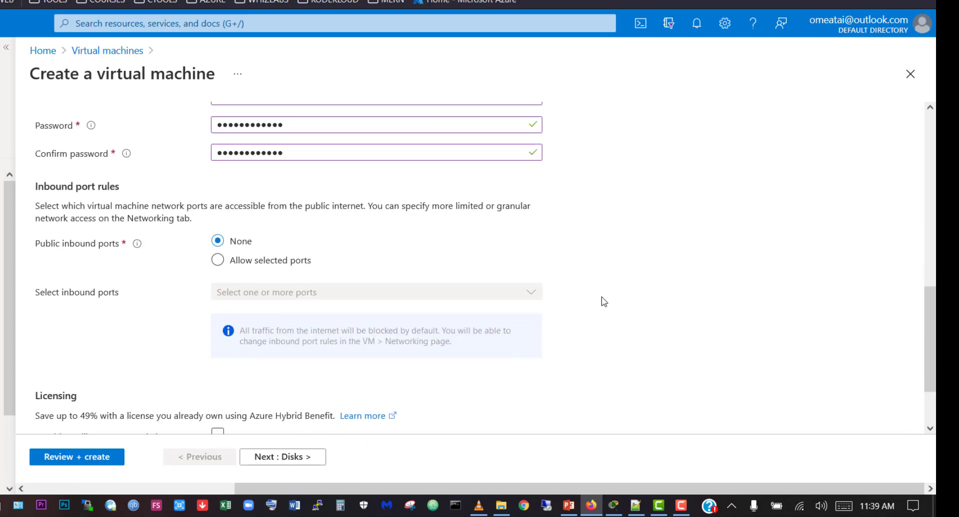
click(270, 456)
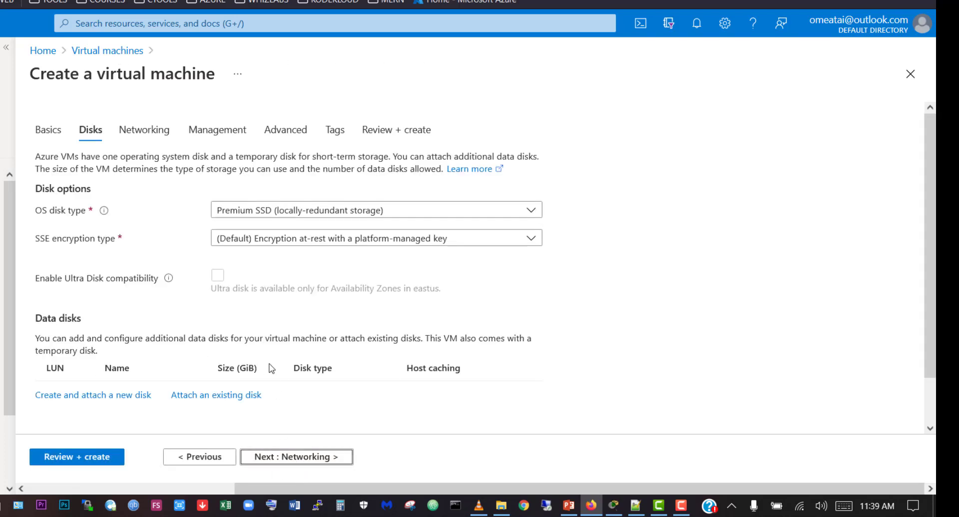
On the Networking tab, create a new virtual network named vNET-LAB19
click(305, 457)
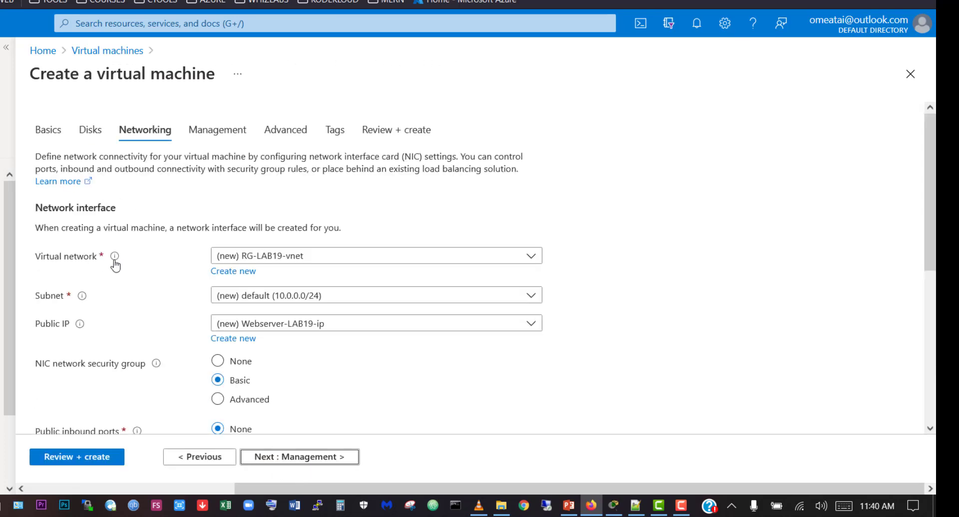
click(238, 272)
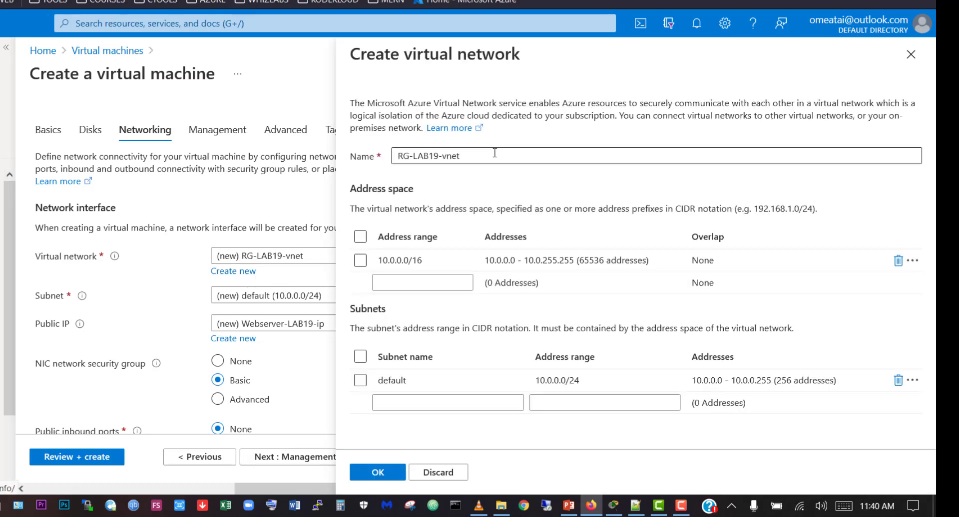
drag(494, 153, 377, 153)
text(v)
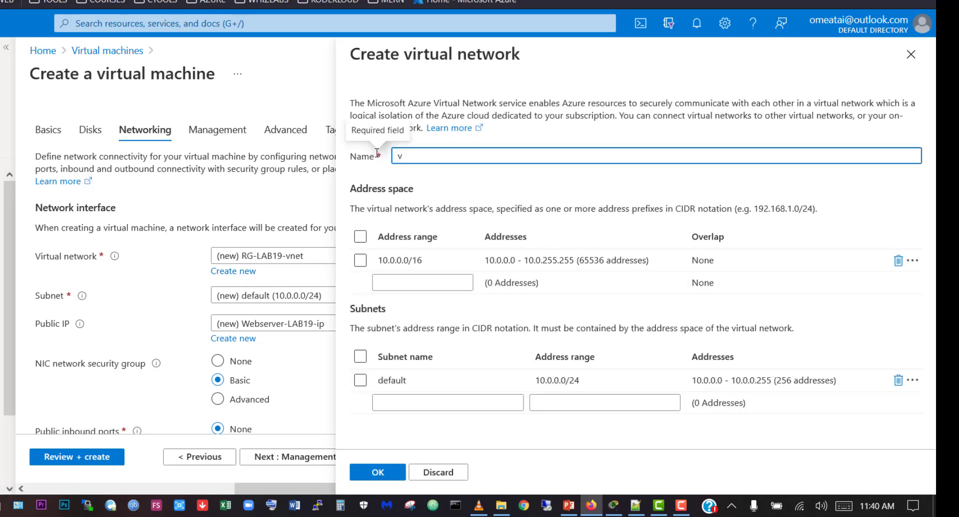
text(NET-LAB19)
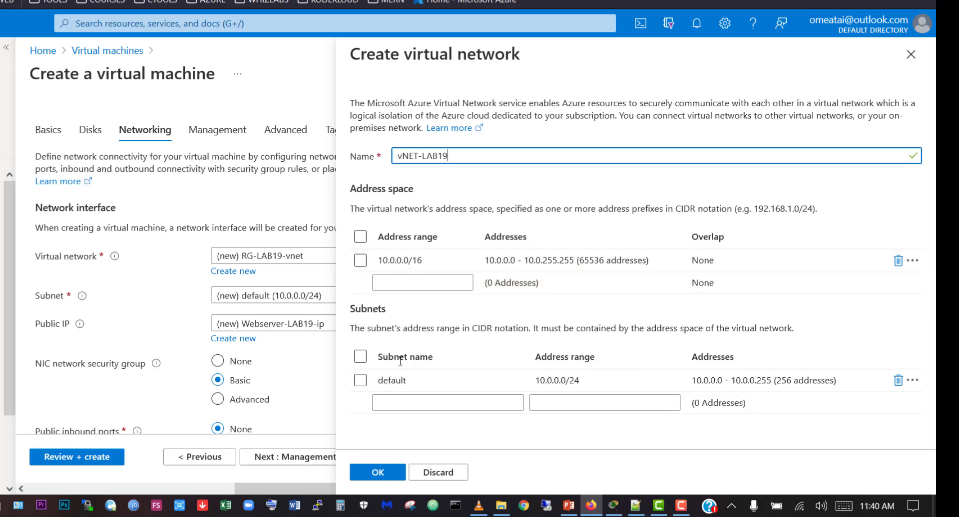
Rename the default 10.0.0.0/24 subnet to subnet1 and start adding a second subnet
click(417, 382)
double_click(393, 380)
text(subnet1)
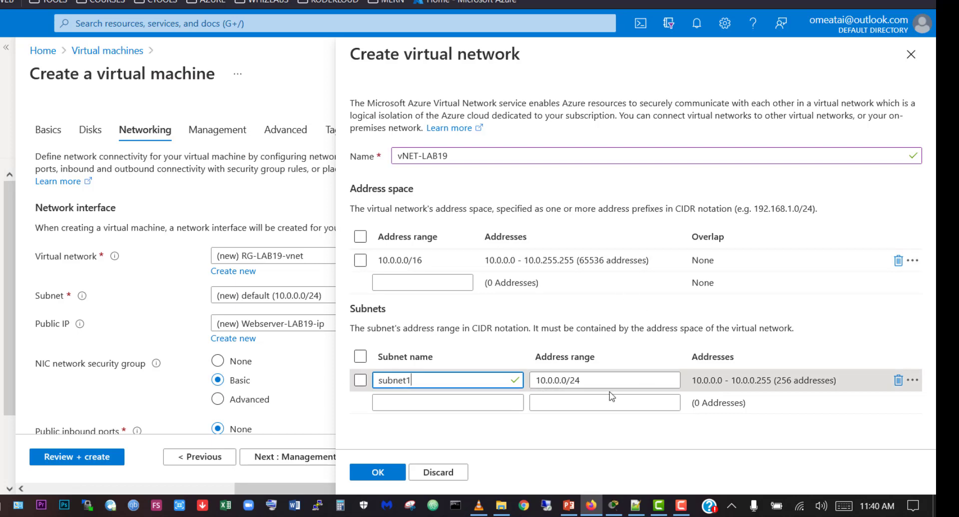
click(397, 395)
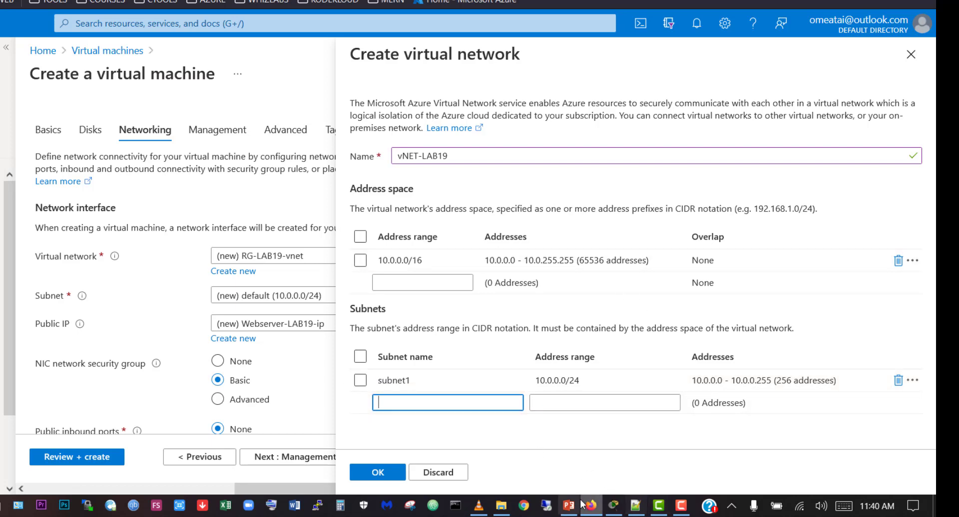
drag(613, 508, 691, 511)
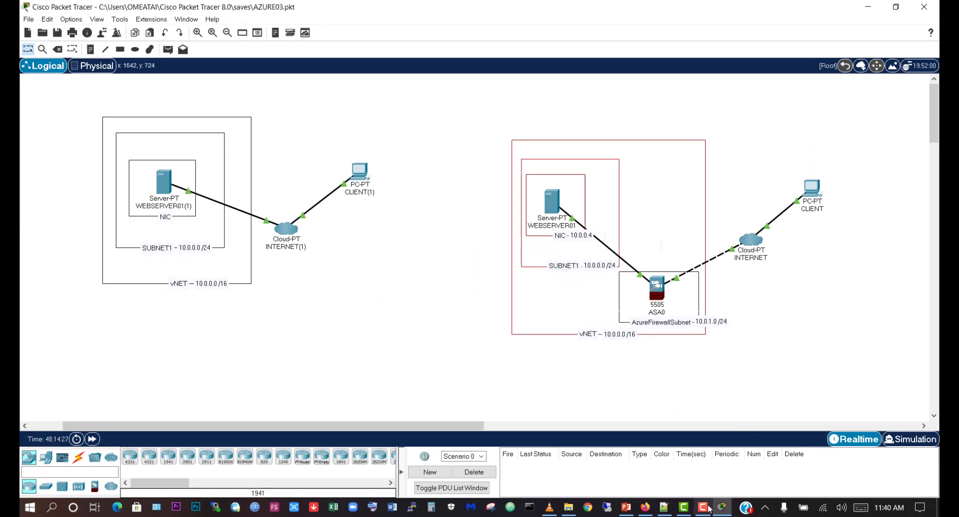
click(645, 508)
drag(653, 508, 722, 508)
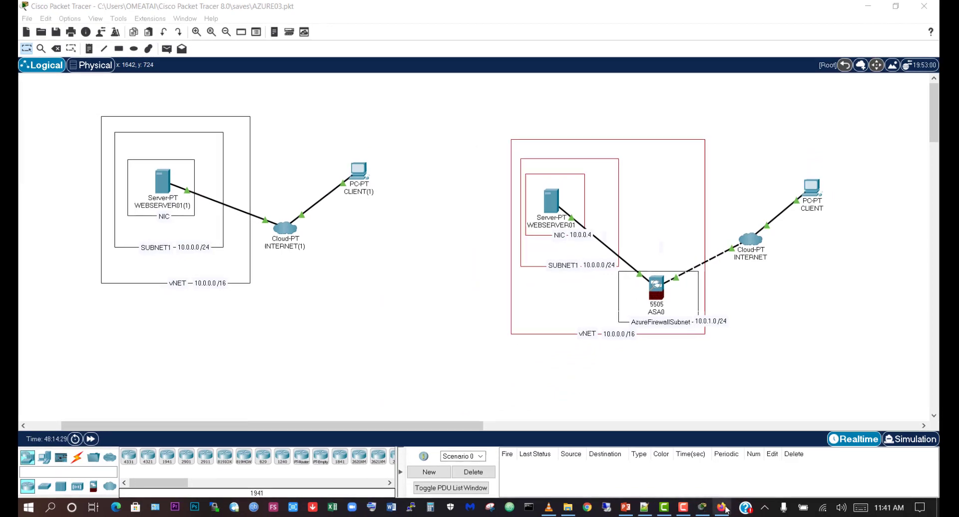
click(722, 507)
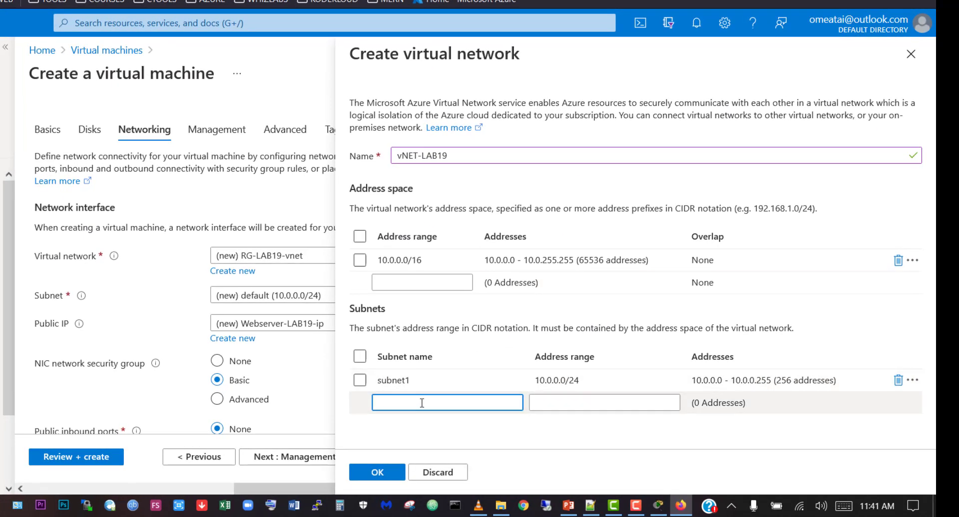
Add the second subnet with address range 10.0.1.0/24 and confirm the virtual network
text(AzureFirewallSubnet)
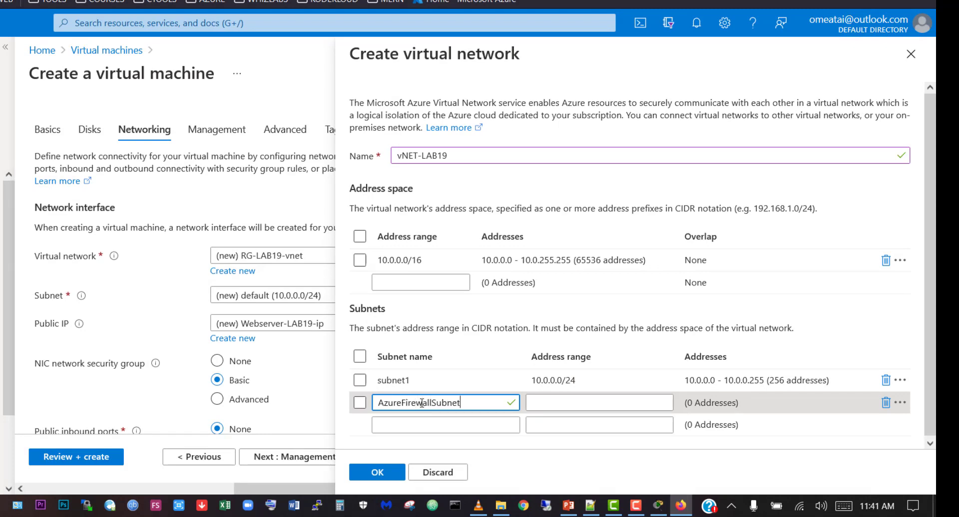
click(568, 396)
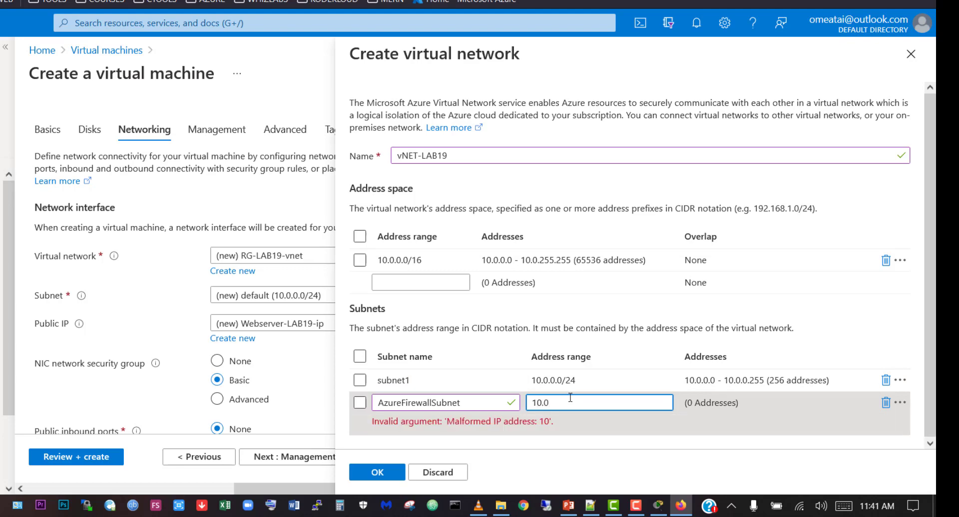
text(10.0.0)
key(BackSpace)
text(1.0)
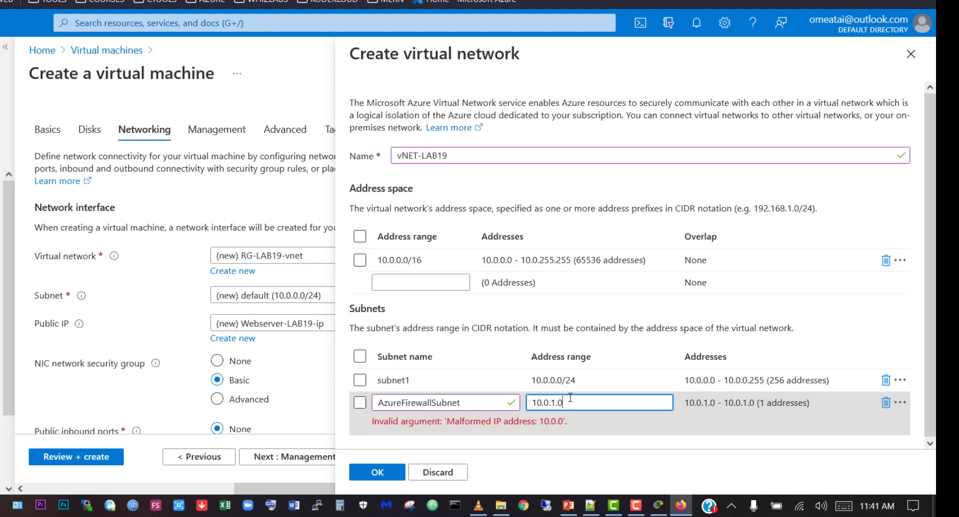
text(/24)
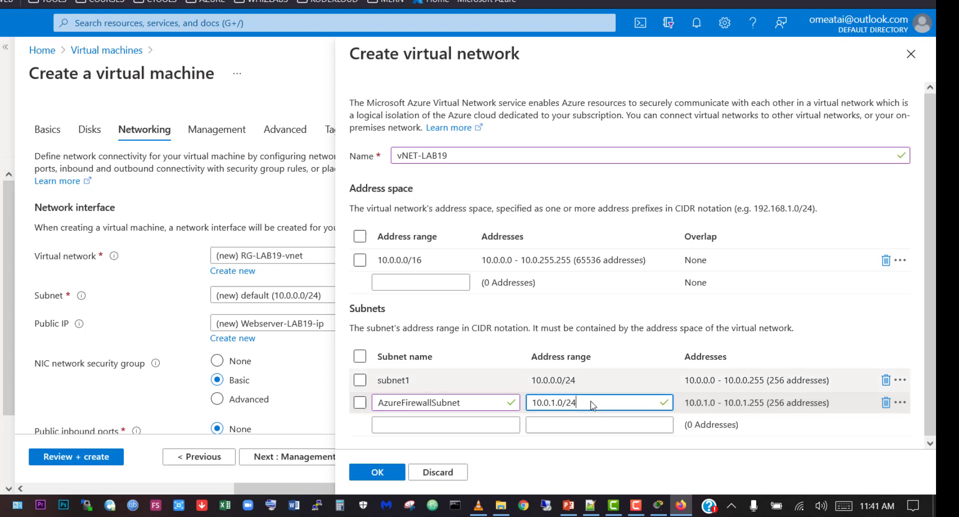
click(386, 472)
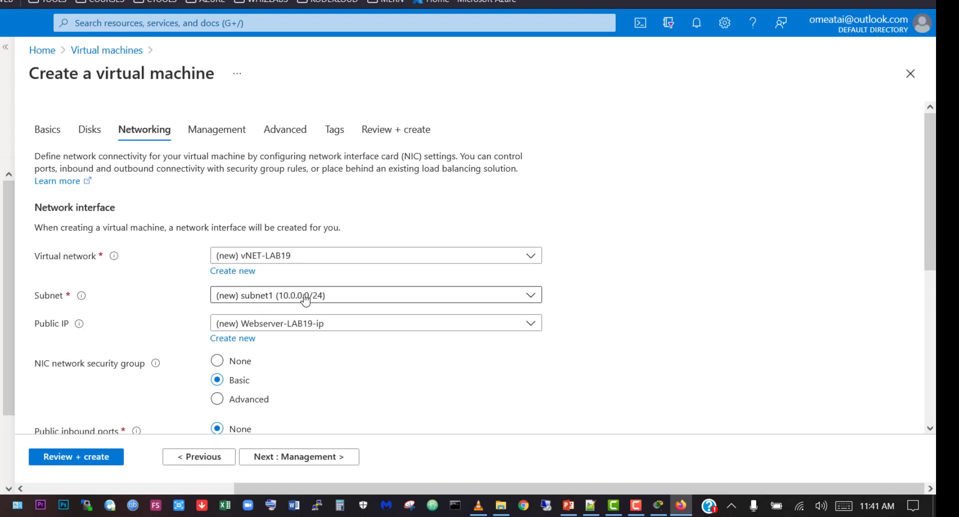
Set the VM's public IP to None
scroll(302, 299, down, 2)
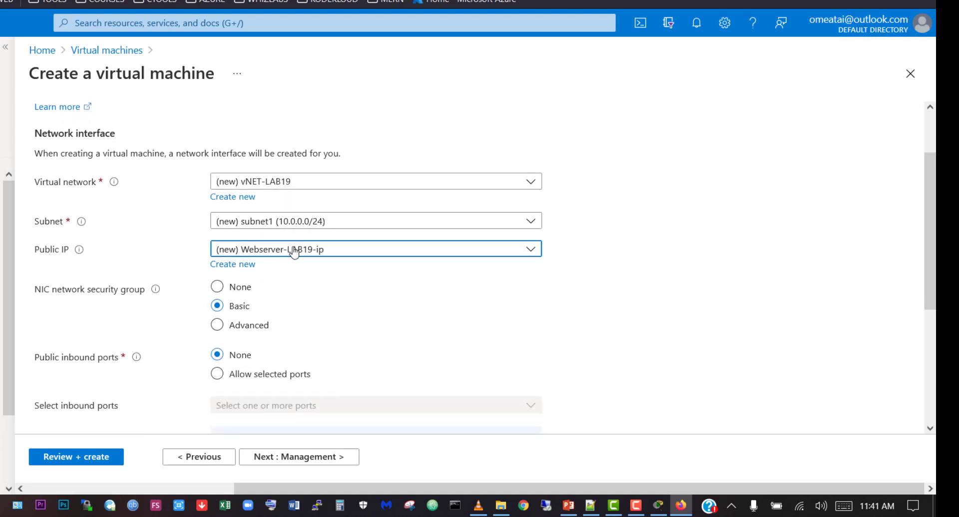
click(255, 249)
click(226, 292)
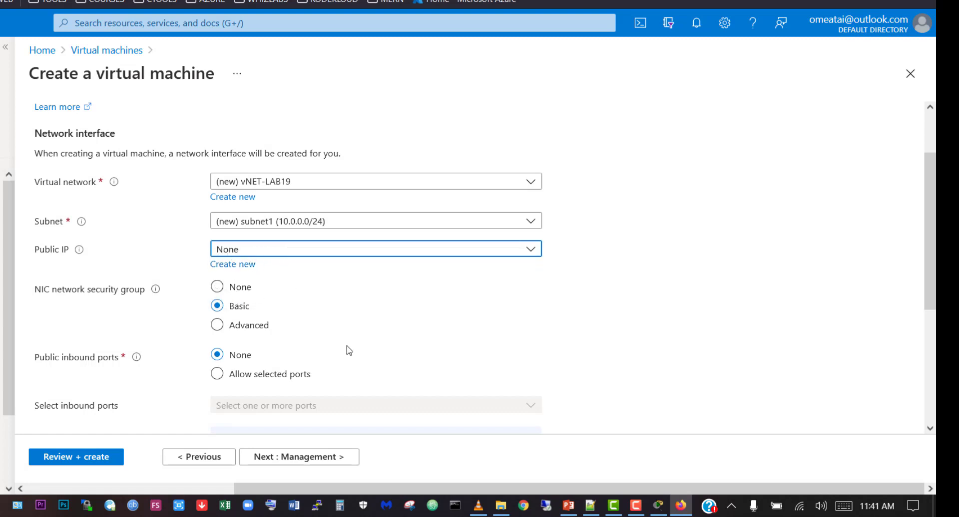
Advance through Management, Advanced and Tags to Review + create
scroll(355, 297, down, 3)
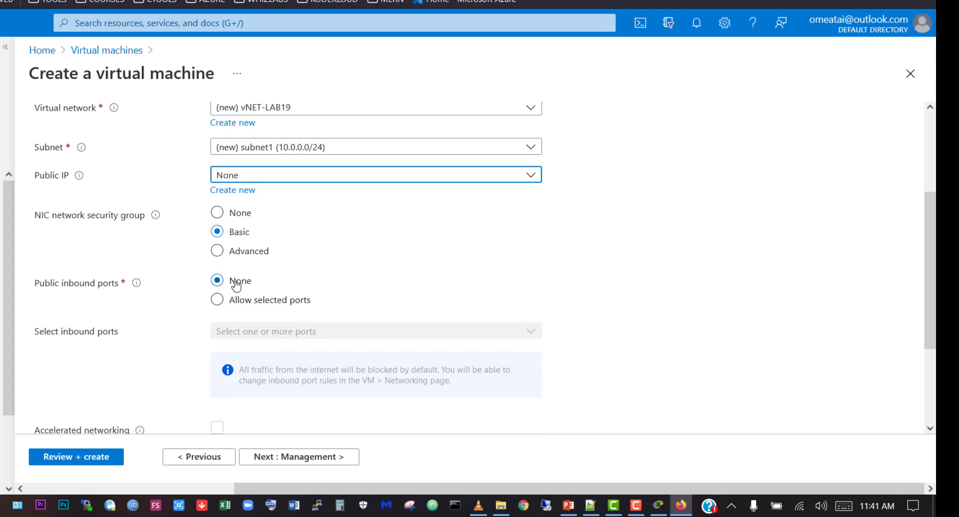
scroll(438, 344, down, 5)
click(334, 451)
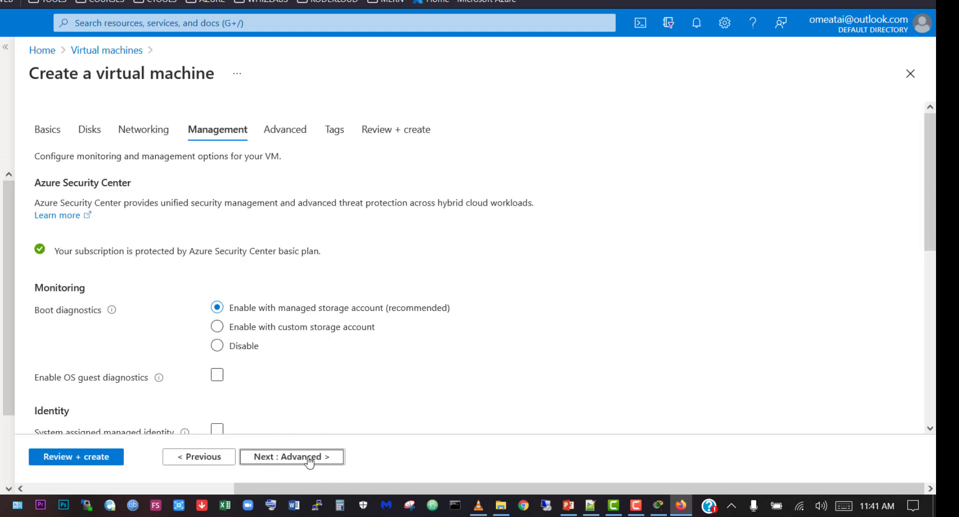
click(306, 459)
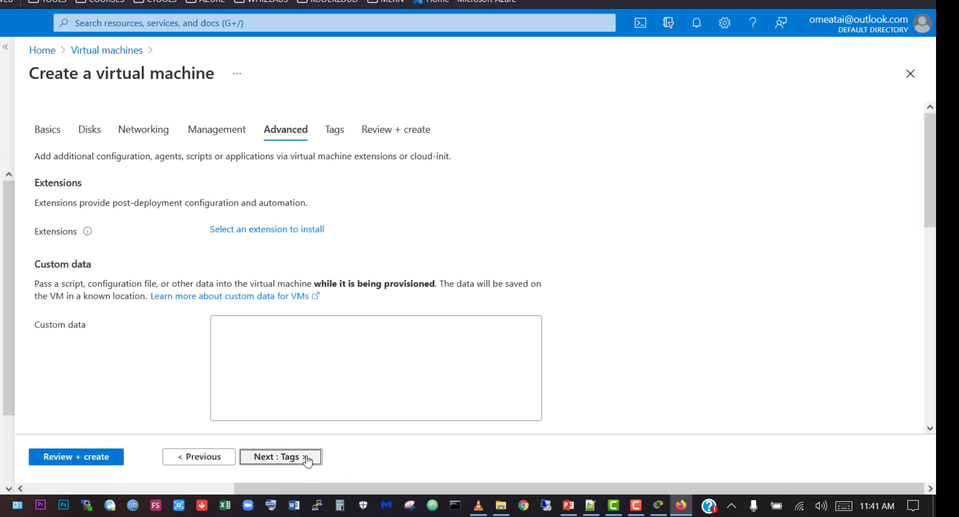
click(307, 458)
click(306, 459)
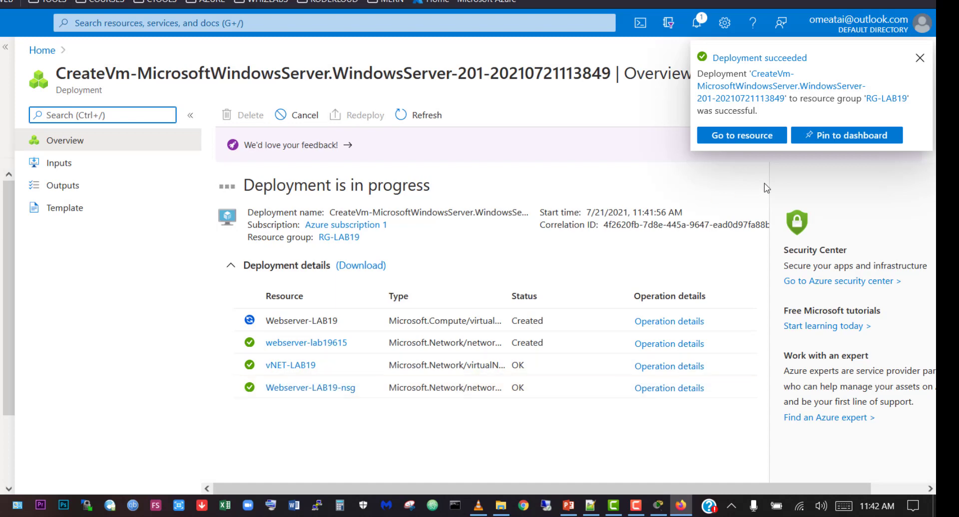
Open Webserver-LAB19, note private IP 10.0.0.4, and open its network interface webserver-lab19615
click(735, 135)
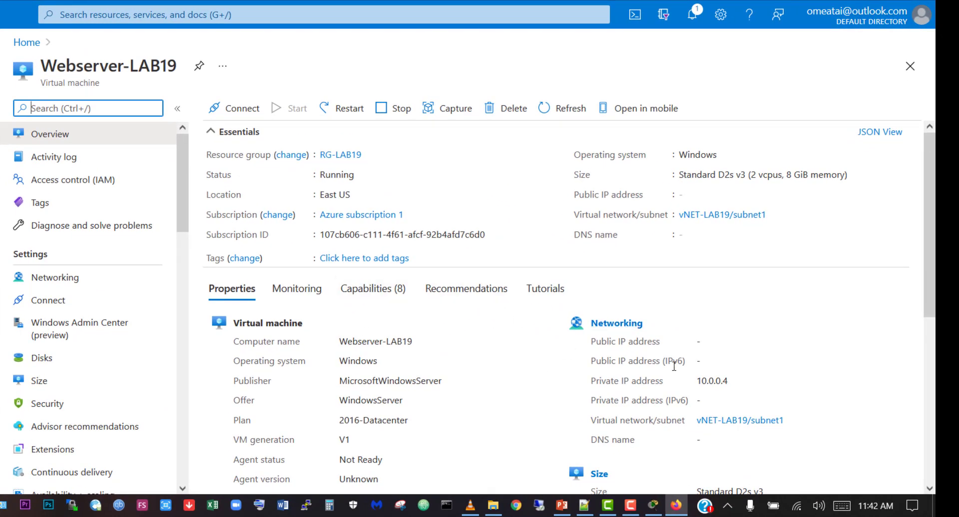
drag(584, 386, 751, 385)
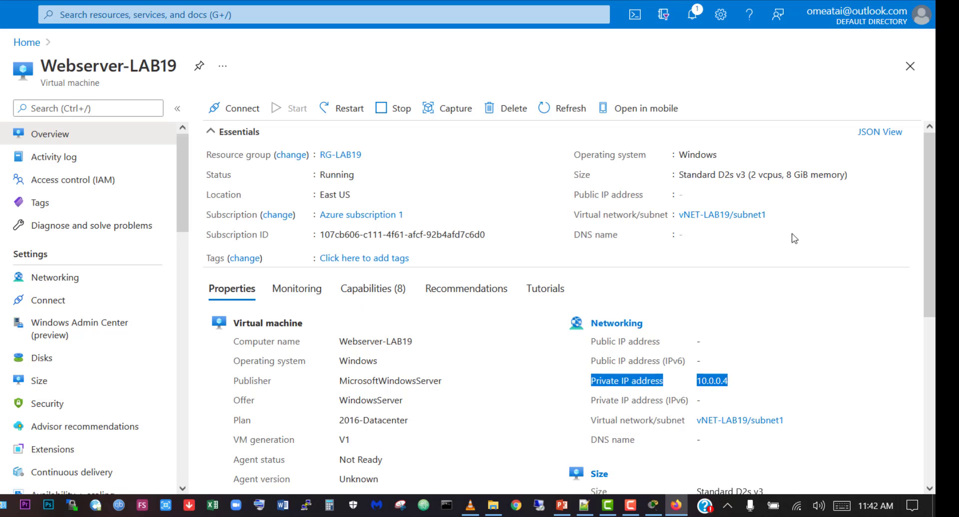
click(69, 276)
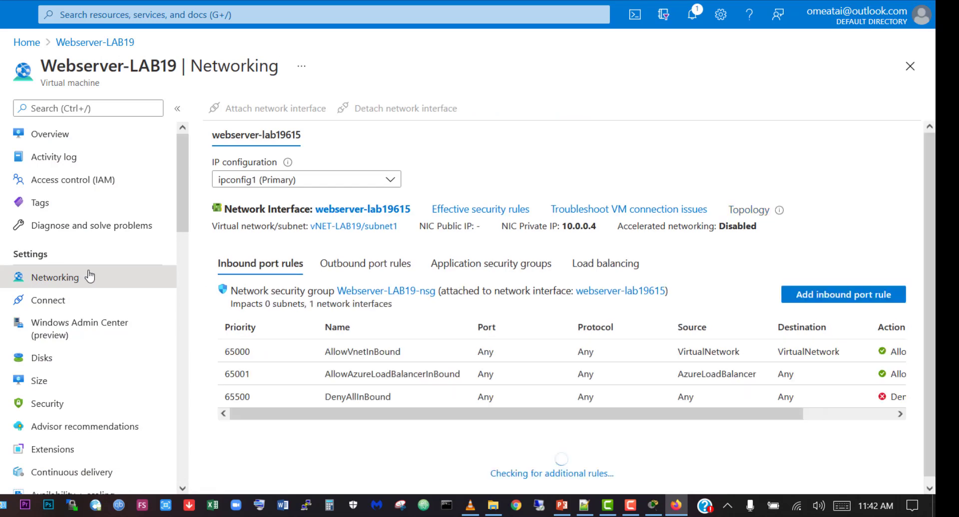
click(368, 210)
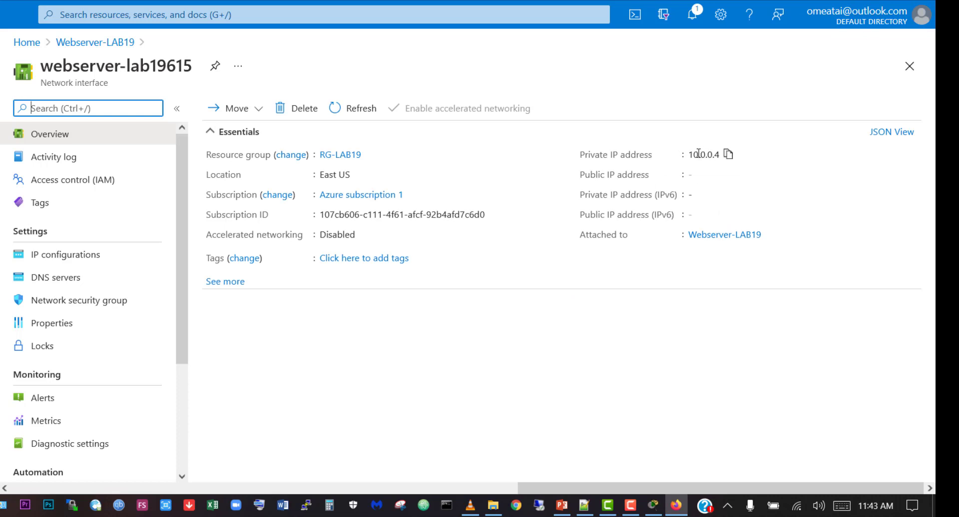
Switch ipconfig1's private IP 10.0.0.4 assignment from Dynamic to Static and save
click(55, 258)
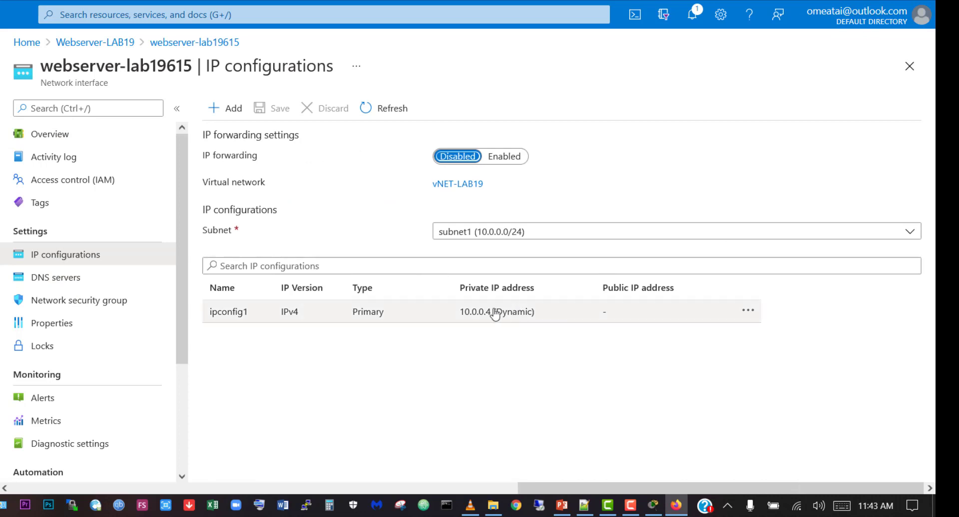
click(529, 314)
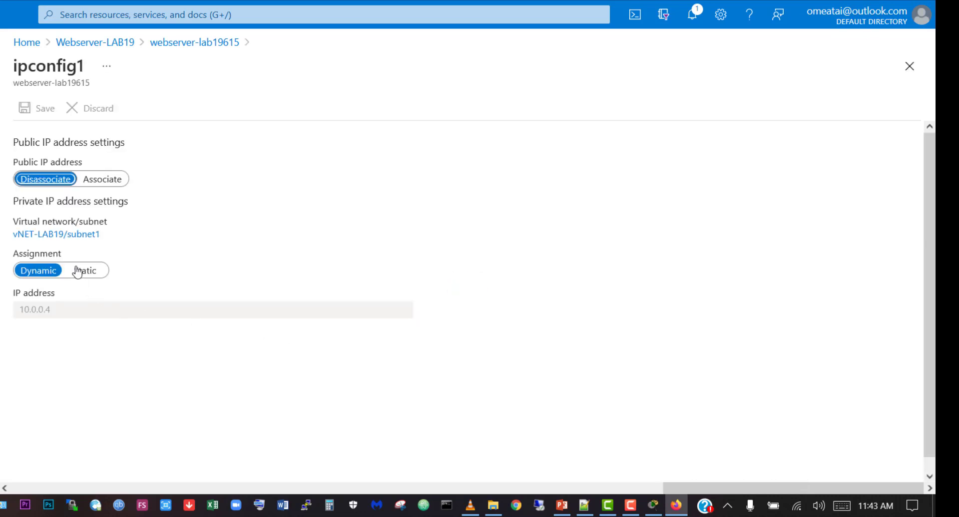
click(77, 271)
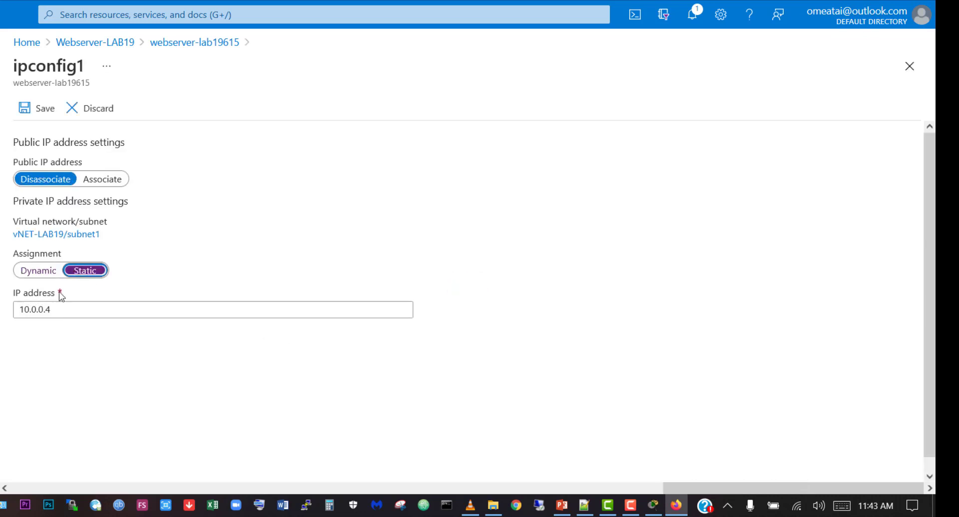
click(44, 108)
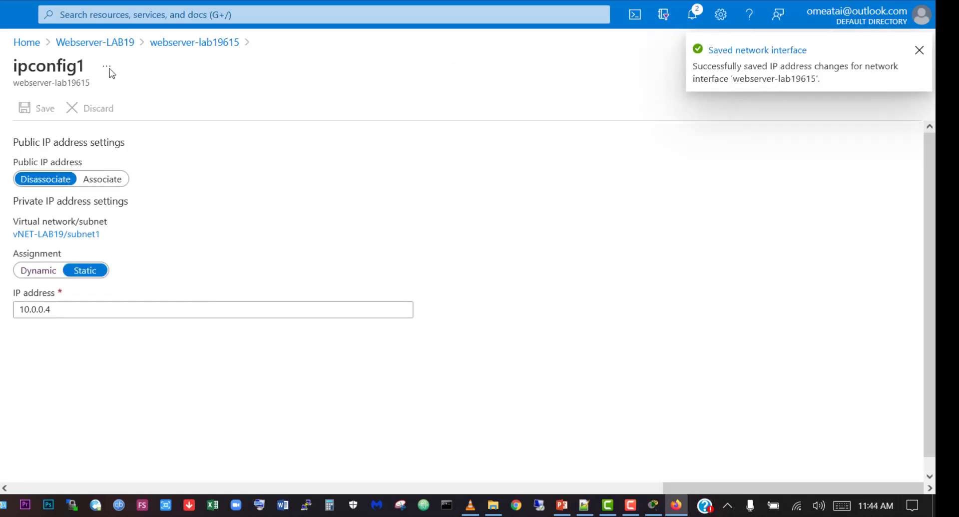
click(652, 505)
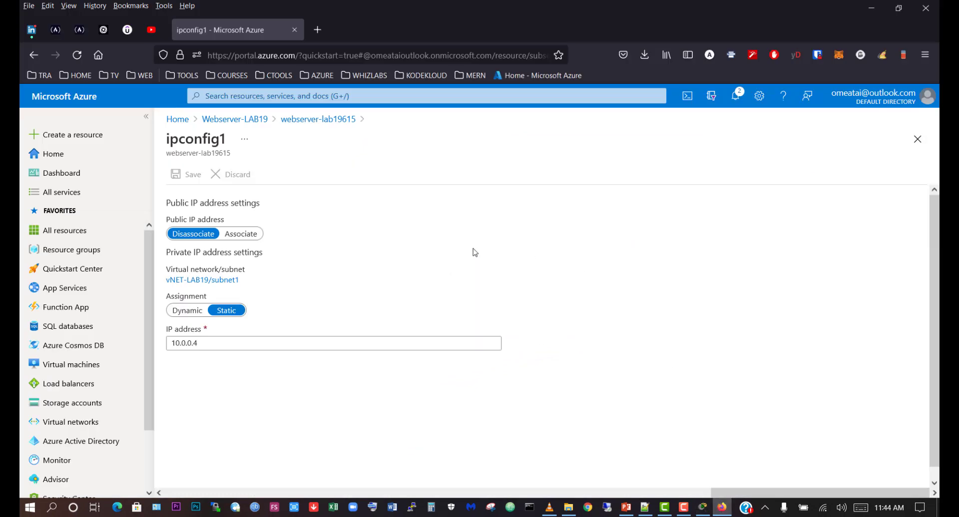
Search the portal for 'firewall' and open the Firewalls service list
click(320, 98)
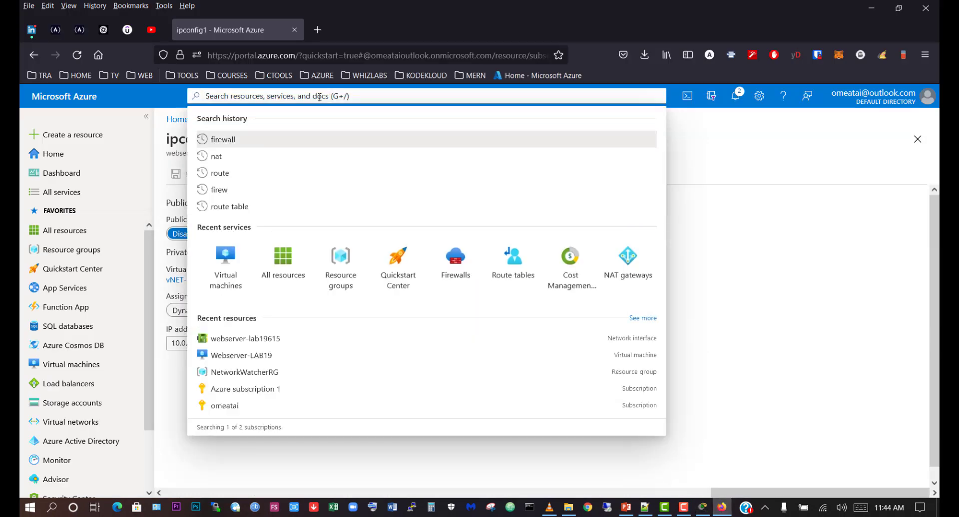
text(firewall)
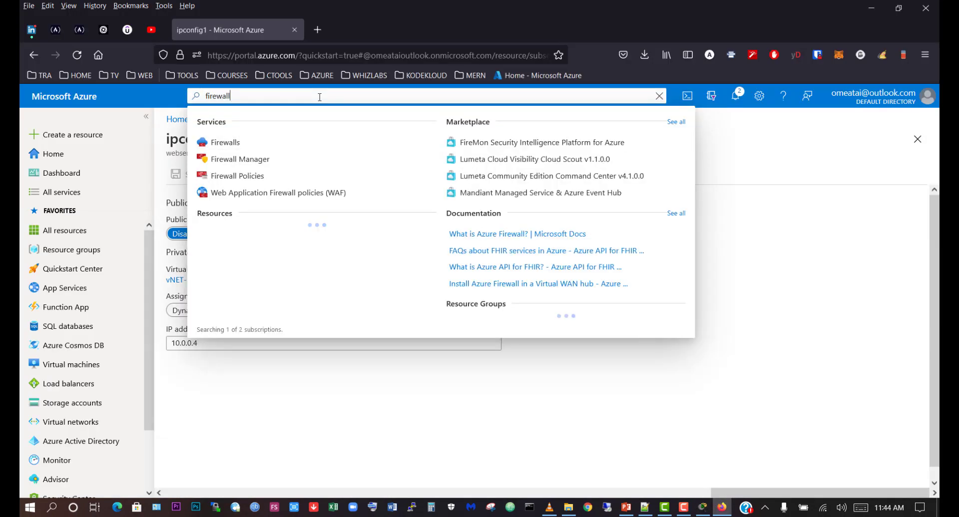
click(247, 142)
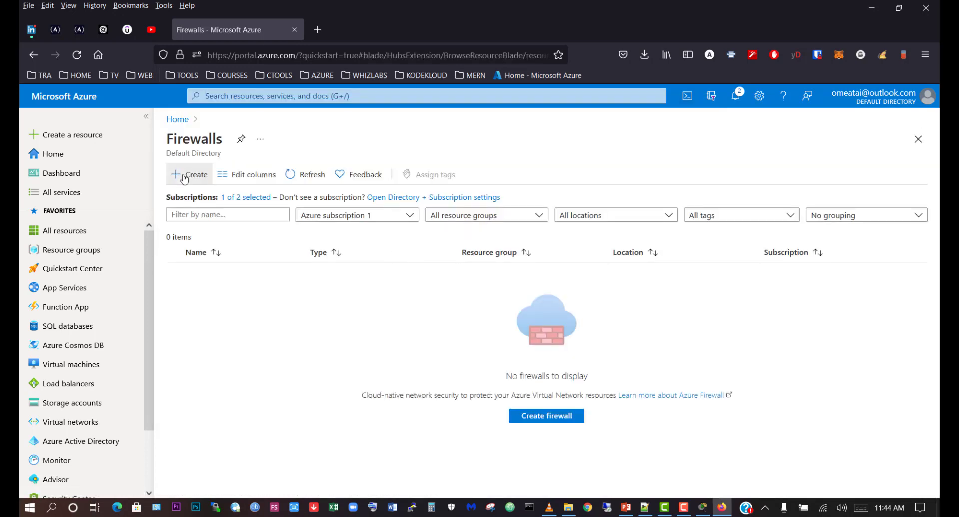
Start a new firewall in resource group RG-LAB19 named FW-LAB19
click(546, 416)
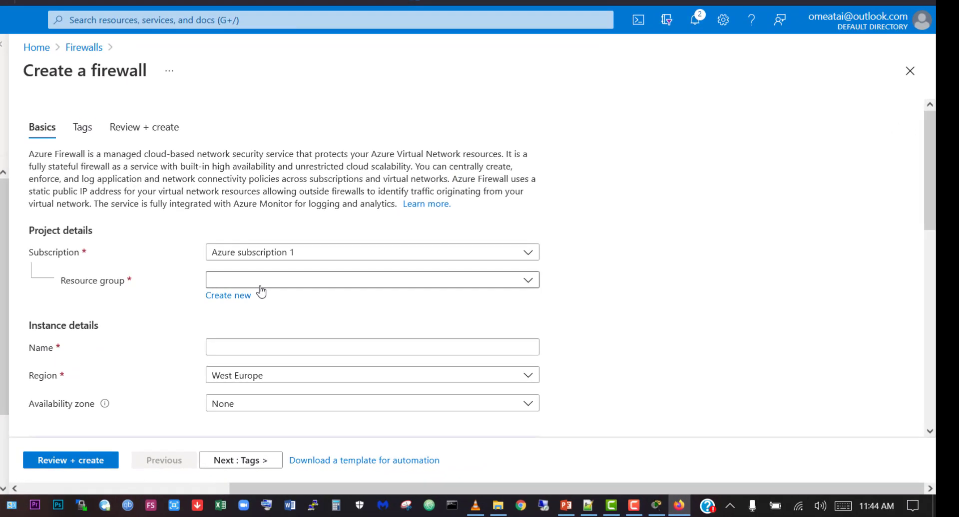
click(314, 298)
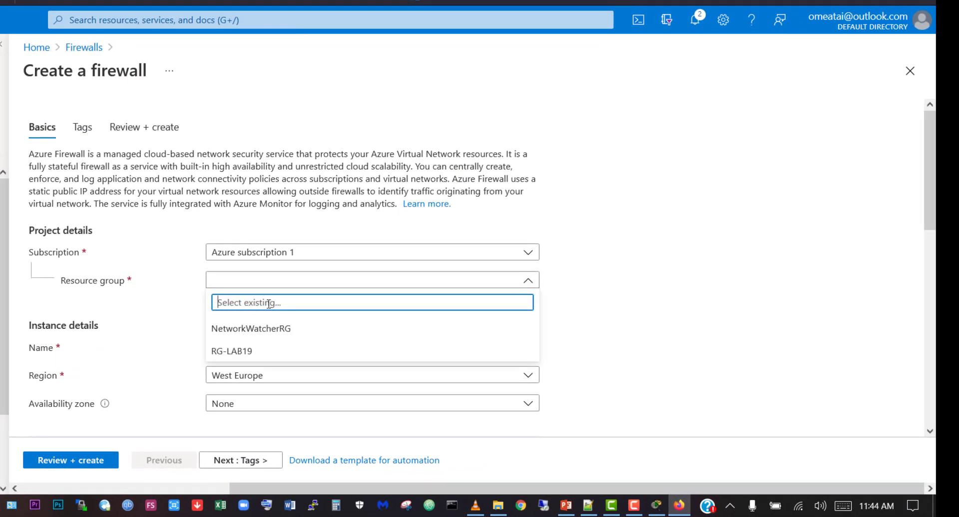
click(304, 367)
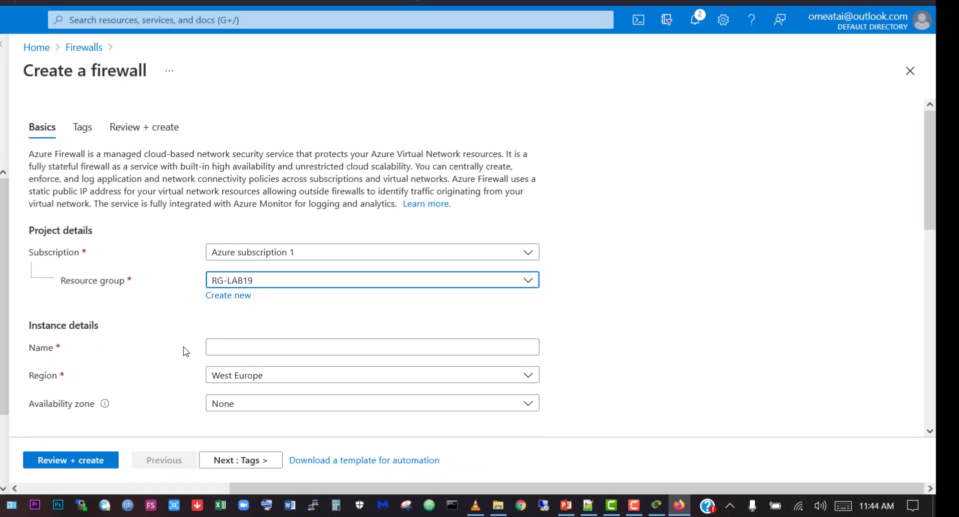
scroll(185, 351, down, 3)
click(226, 195)
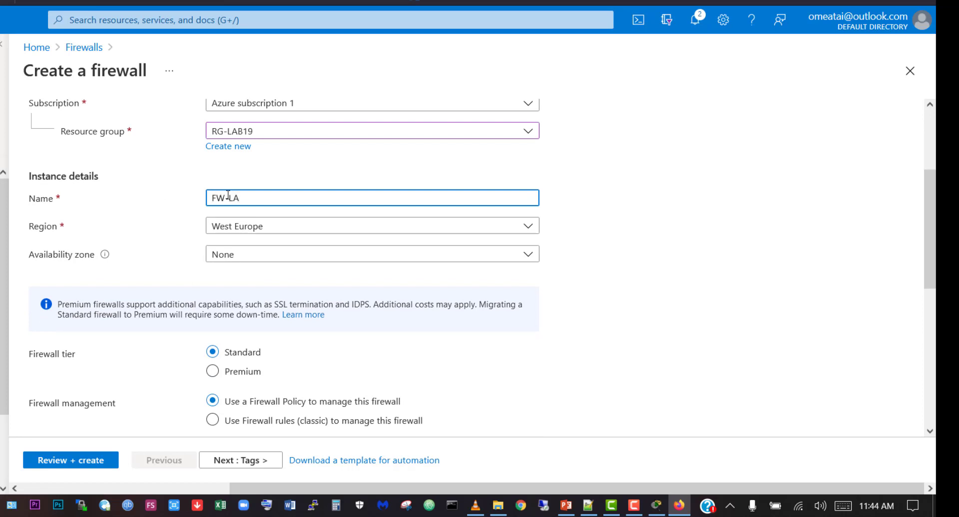
Place the firewall in East US and manage it with classic firewall rules
click(273, 225)
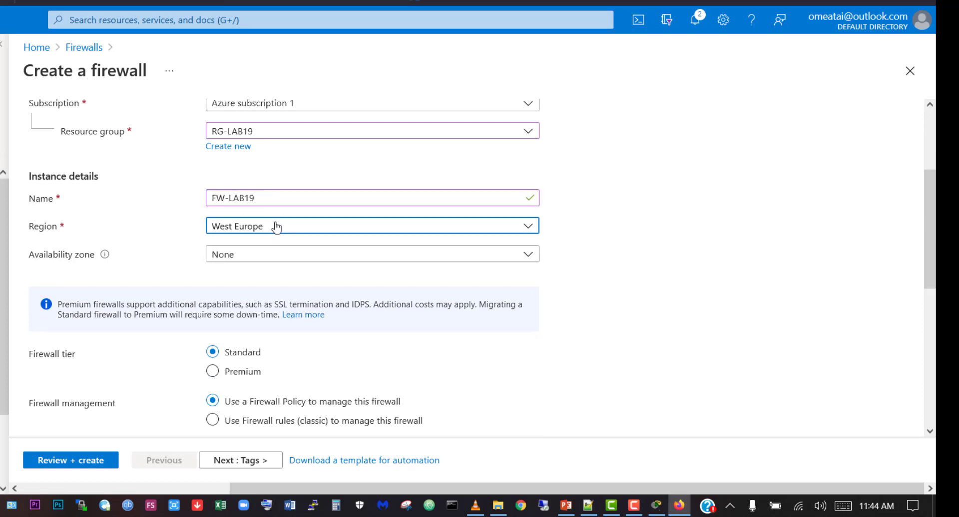
scroll(264, 331, up, 5)
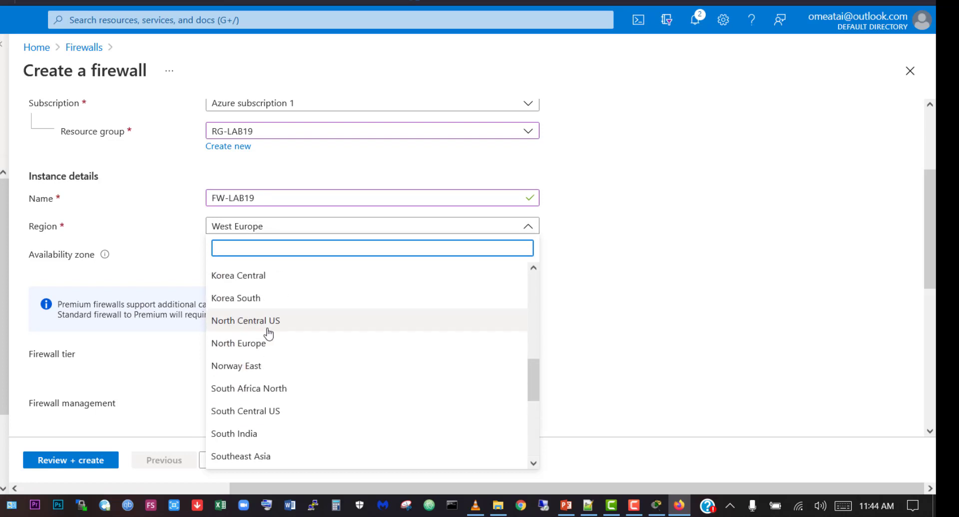
drag(532, 381, 528, 320)
click(209, 387)
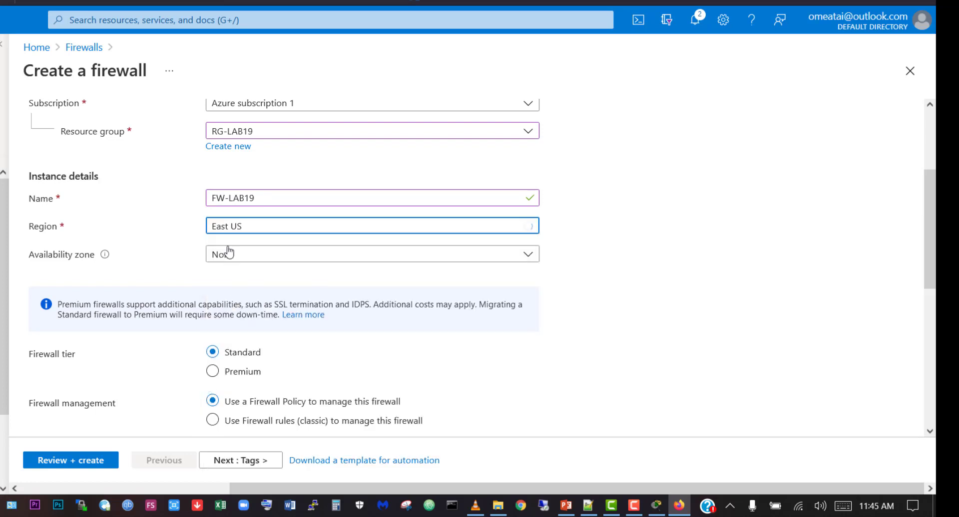
scroll(191, 282, down, 2)
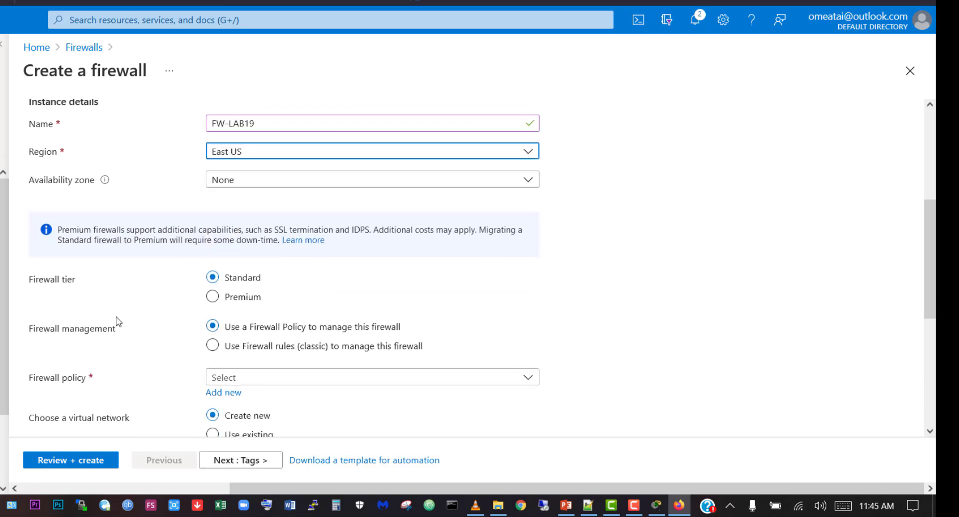
scroll(172, 306, down, 2)
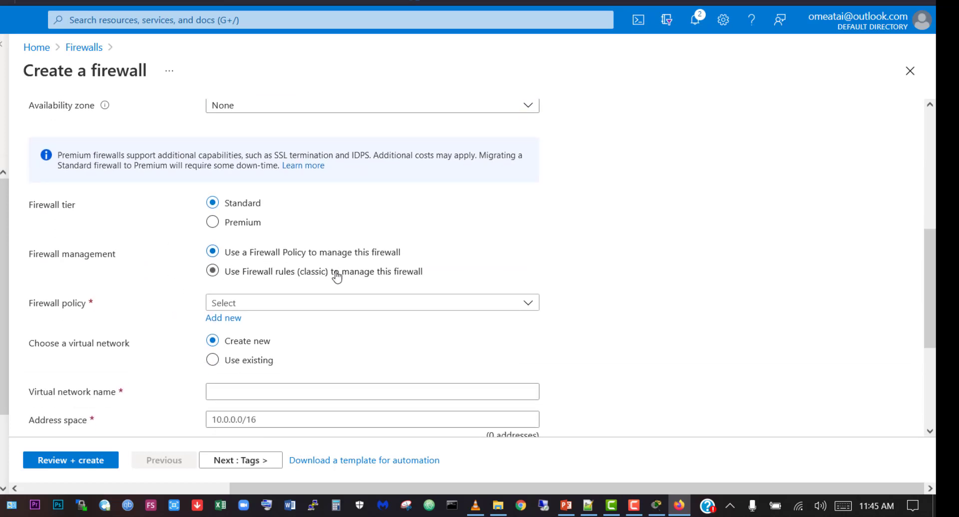
click(281, 272)
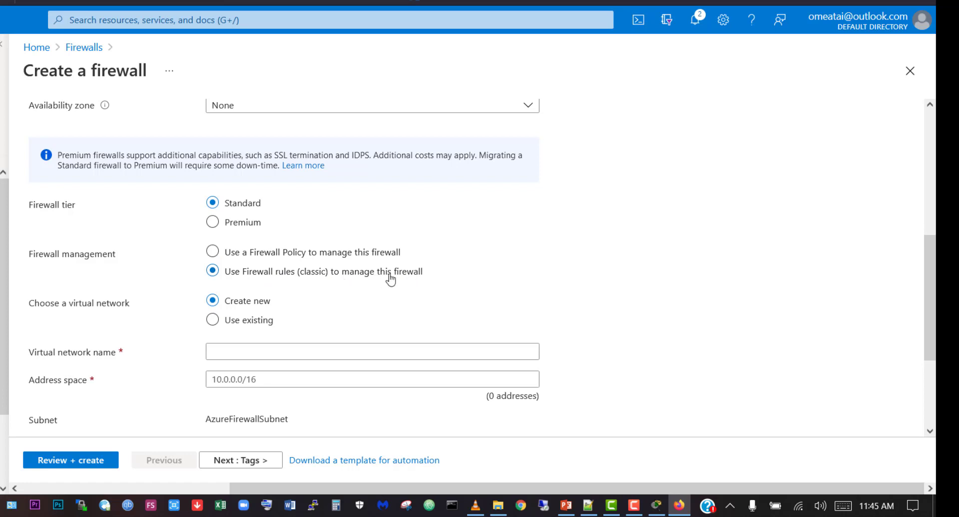
Attach the firewall to existing vNET-LAB19 with a new public IP FW-PIP, then continue to Tags
click(220, 328)
scroll(344, 306, down, 1)
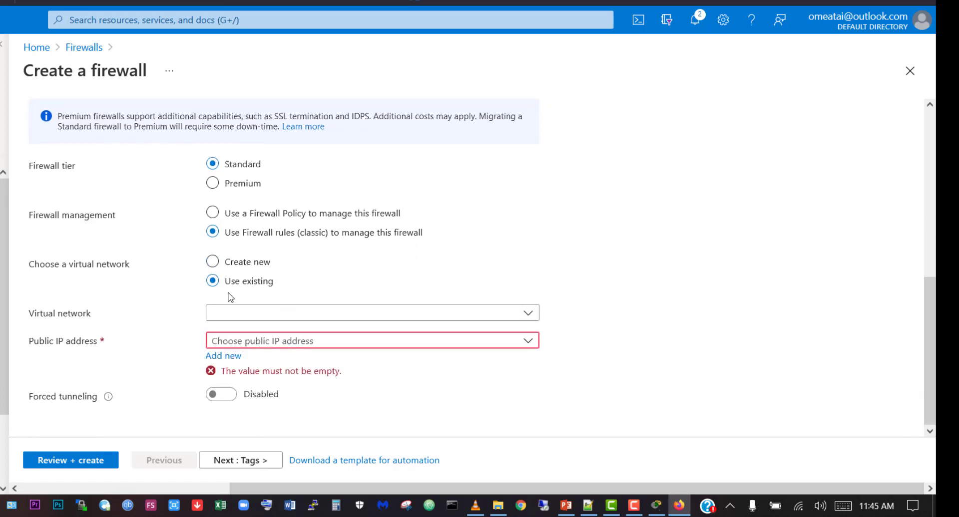
click(273, 312)
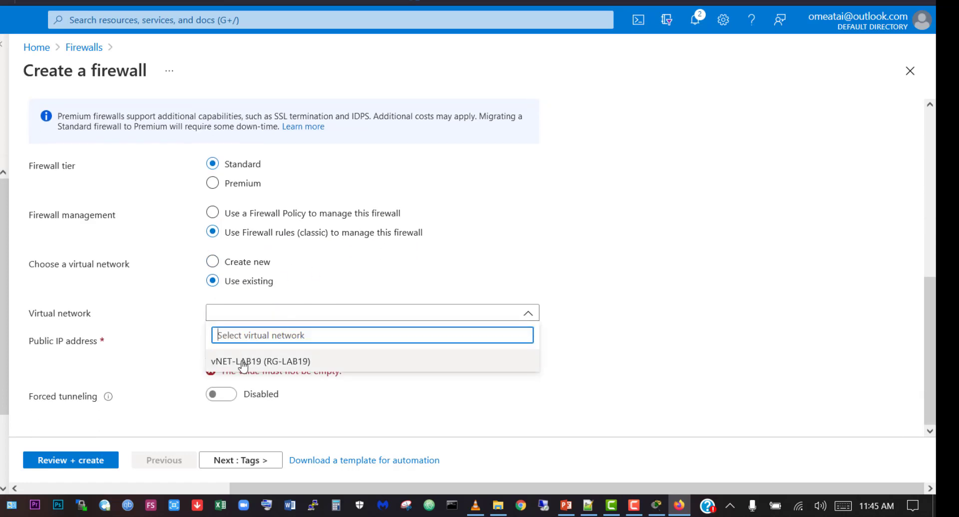
click(297, 362)
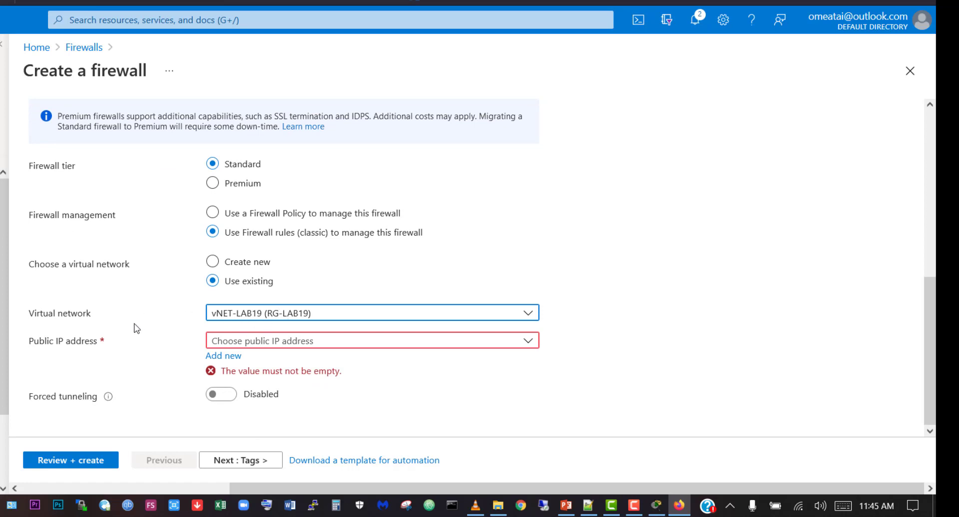
click(225, 356)
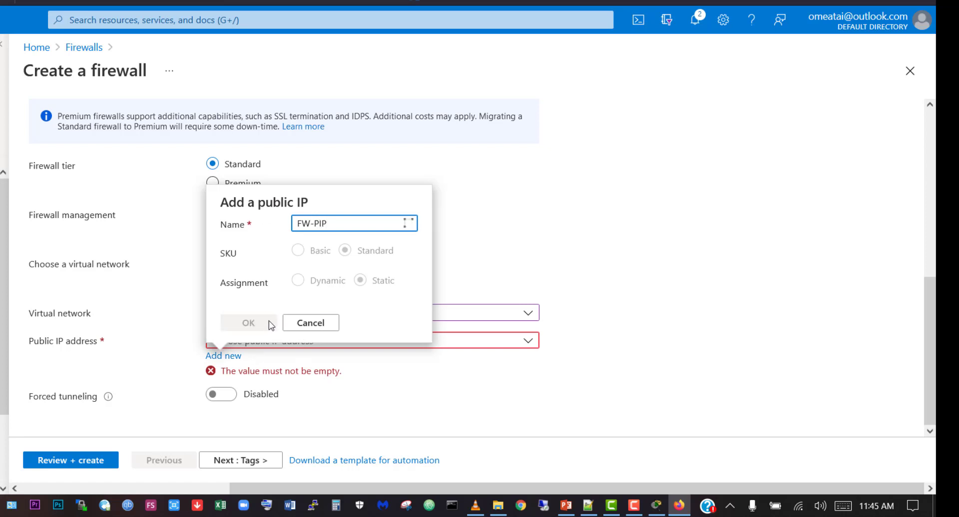
click(261, 323)
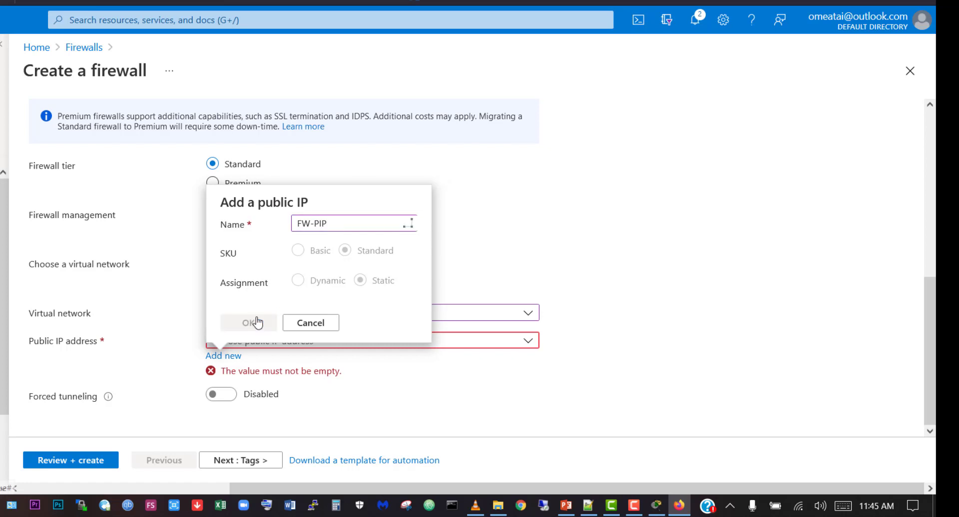
click(266, 461)
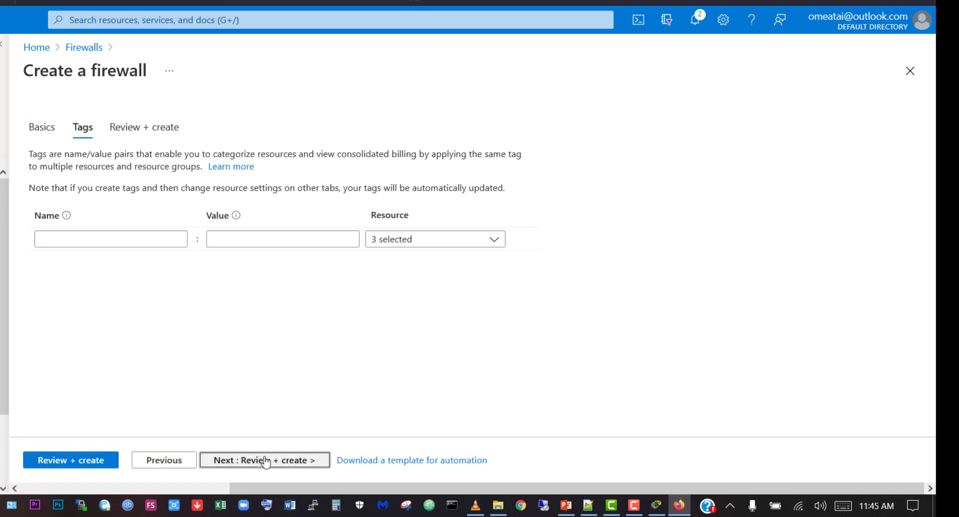
Review and create FW-LAB19, then open its Rules (classic) page once deployed
click(265, 460)
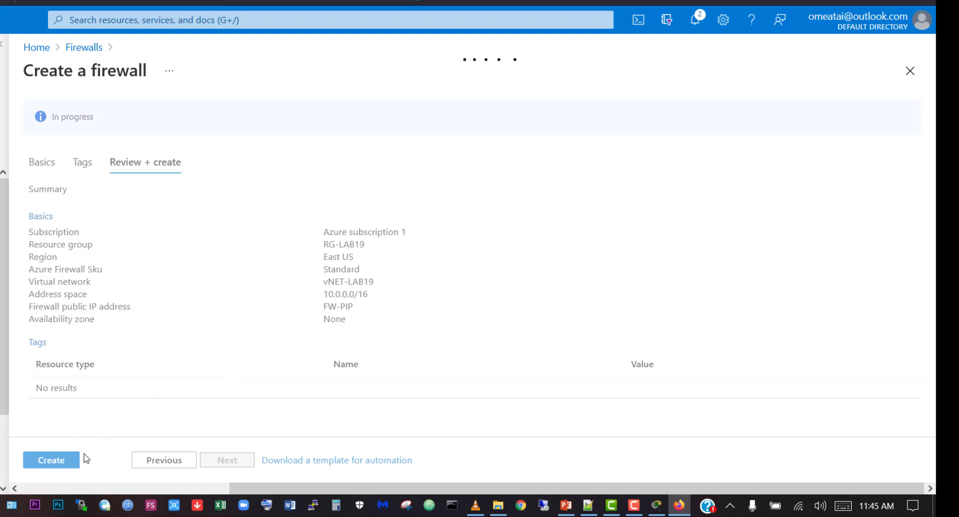
click(52, 460)
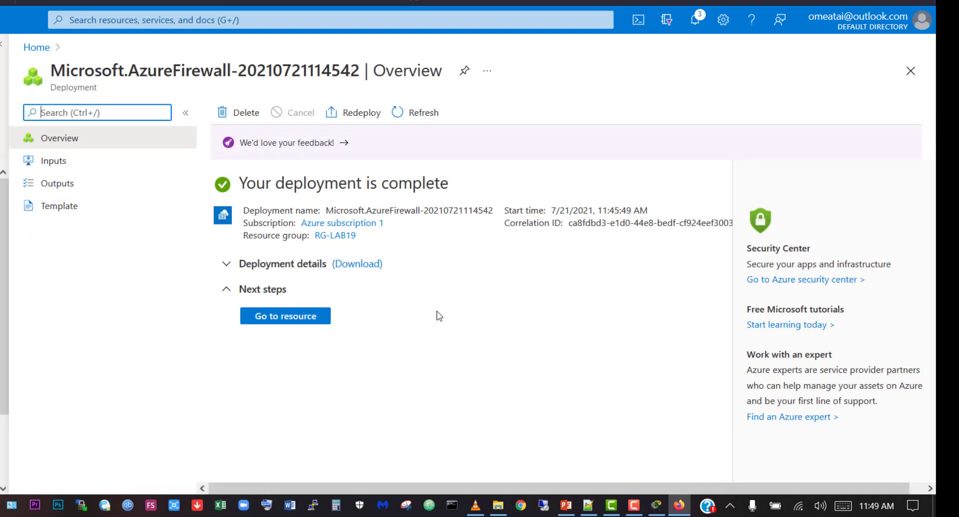
click(285, 319)
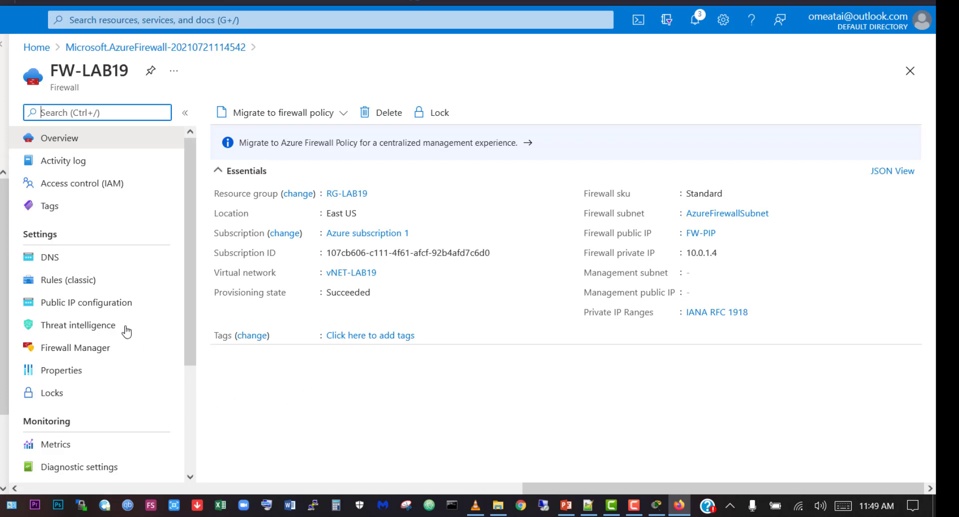
click(71, 286)
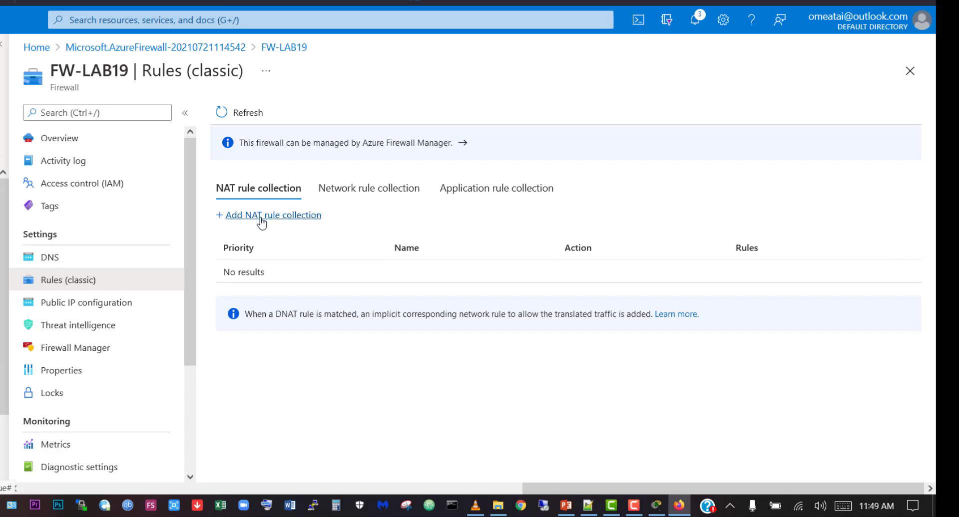
click(657, 505)
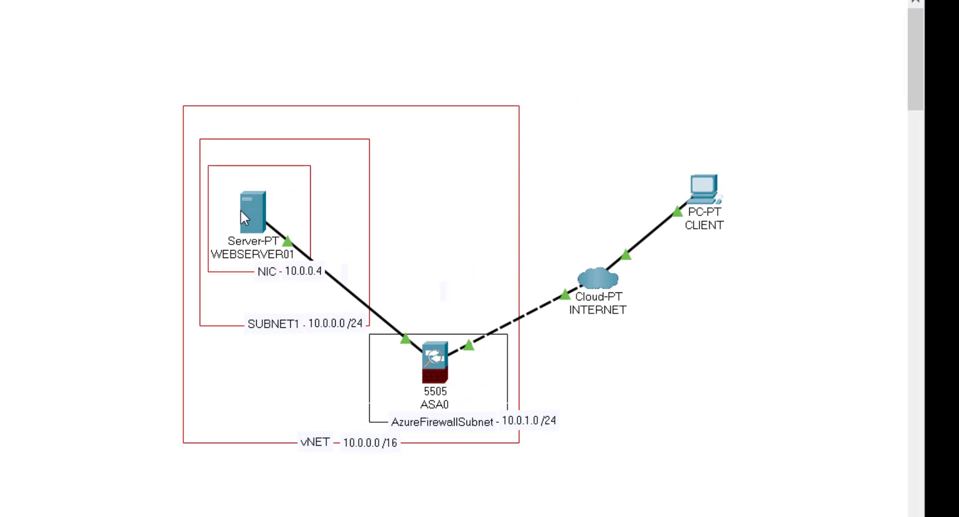
Check WEBSERVER01's device details in the Packet Tracer topology
mouse_move(241, 215)
mouse_move(241, 231)
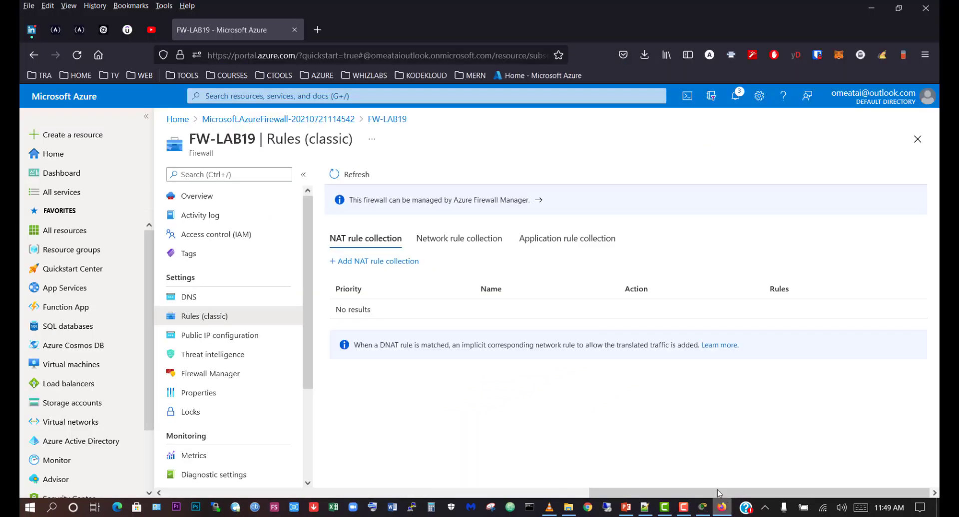
Start NAT rule collection FW-NAT-RULE, priority 1000, with TCP rule Firewall-to-Subnet1 from source *
click(382, 263)
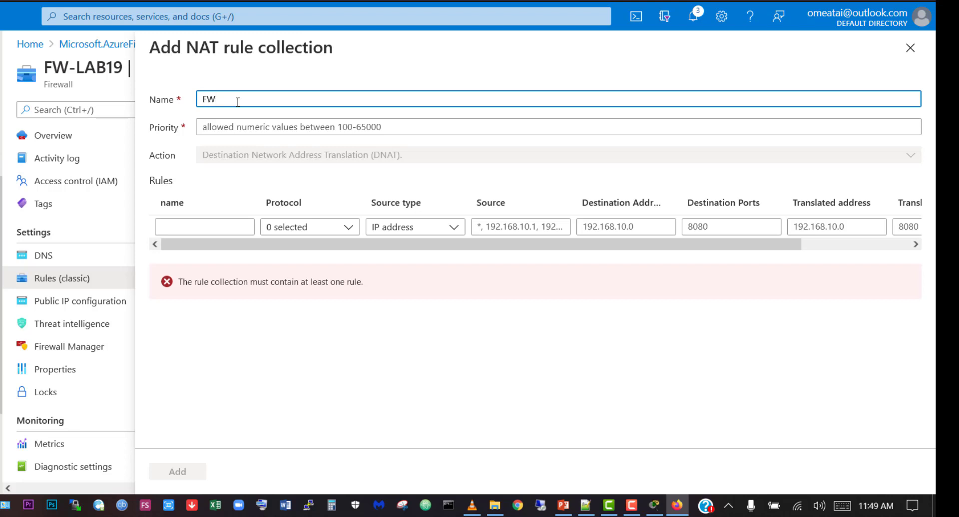
text(NAT-RULE)
click(248, 126)
text(1000)
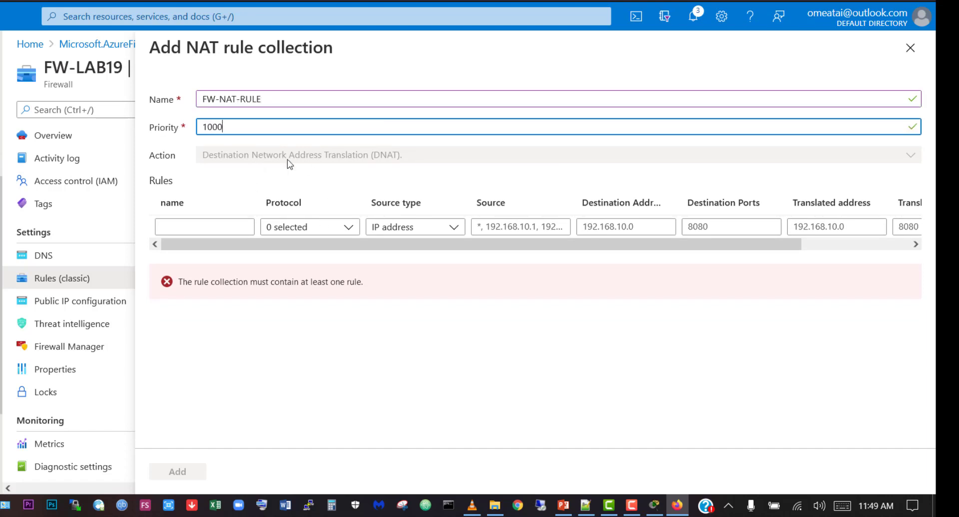
click(227, 223)
text(Firewall-to-Subnet1)
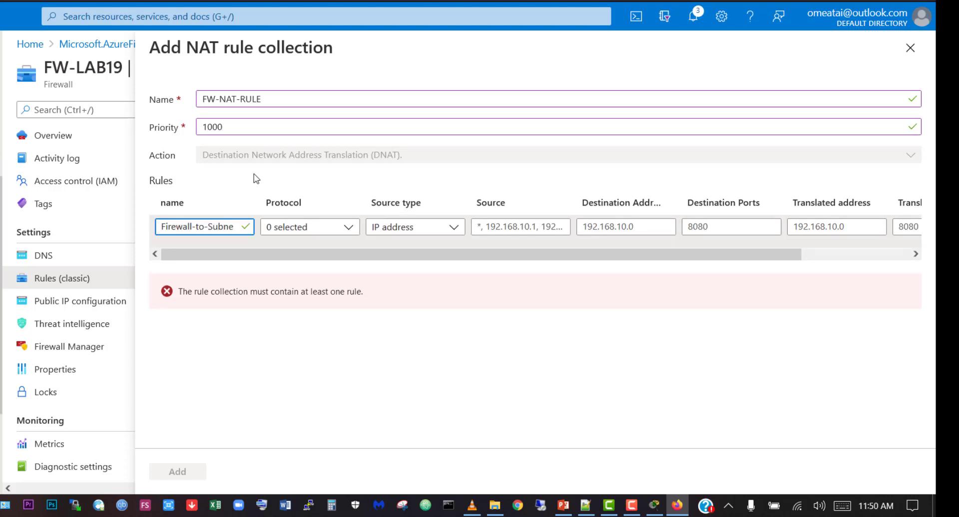
click(329, 231)
click(273, 247)
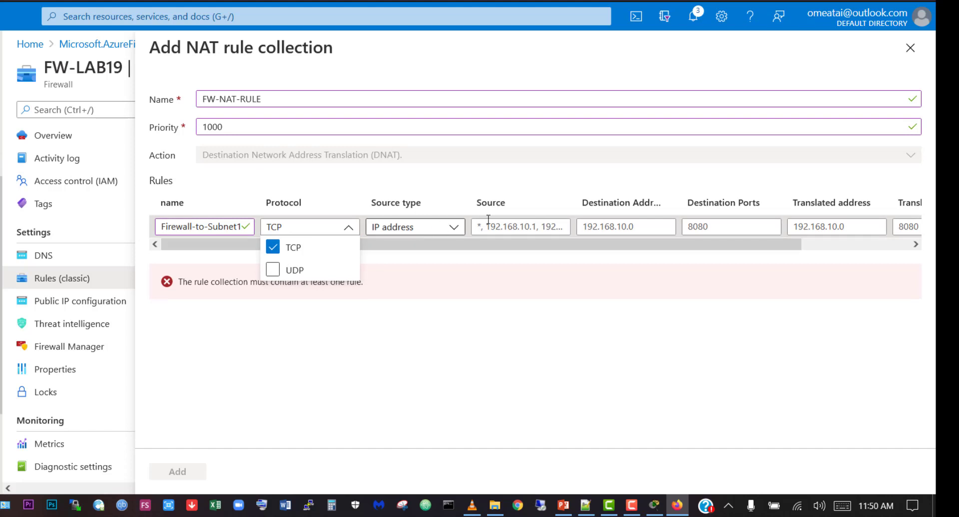
click(510, 232)
text(*)
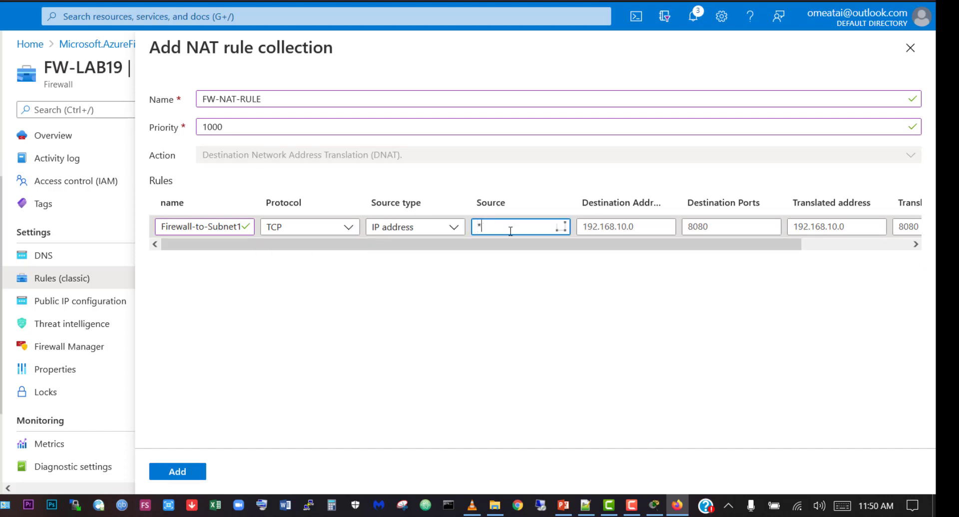
Open the FW-LAB19 firewall overview in a new browser tab
click(634, 225)
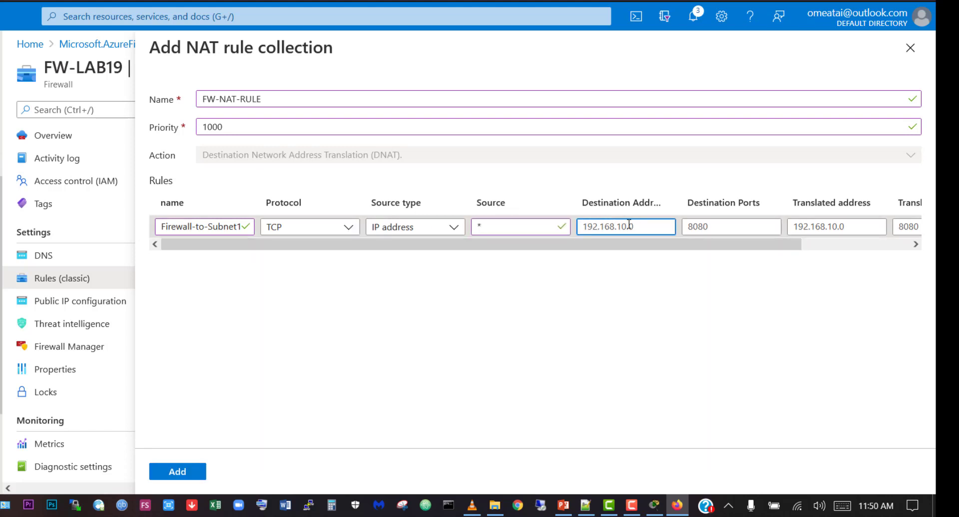
click(655, 505)
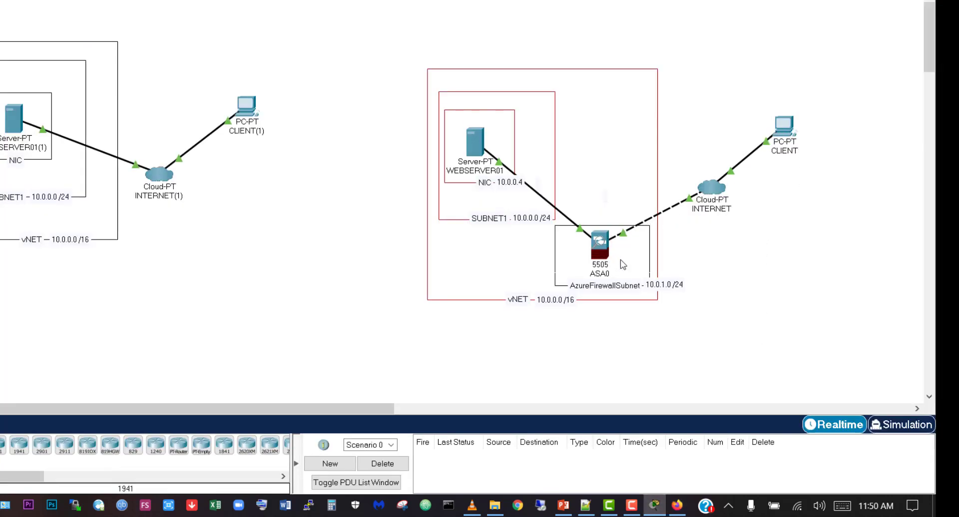
click(676, 505)
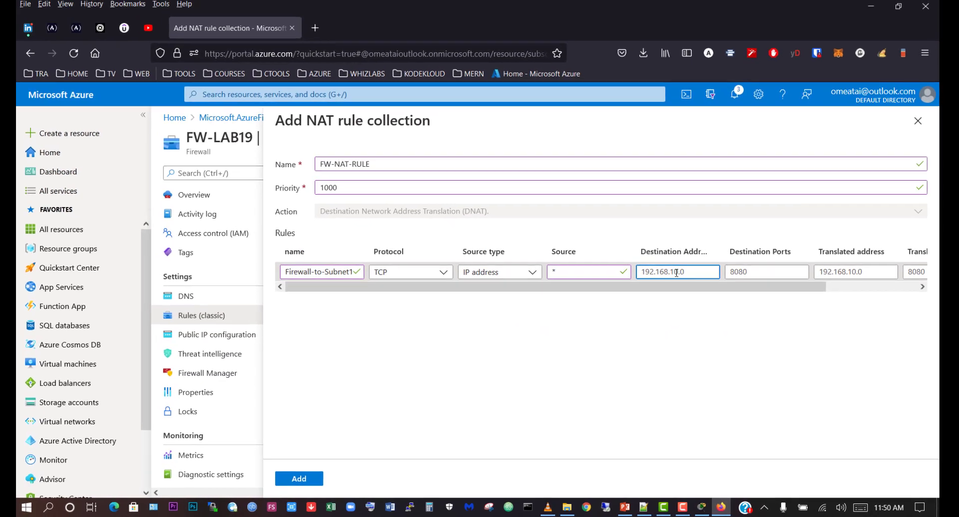
right_click(59, 141)
click(240, 209)
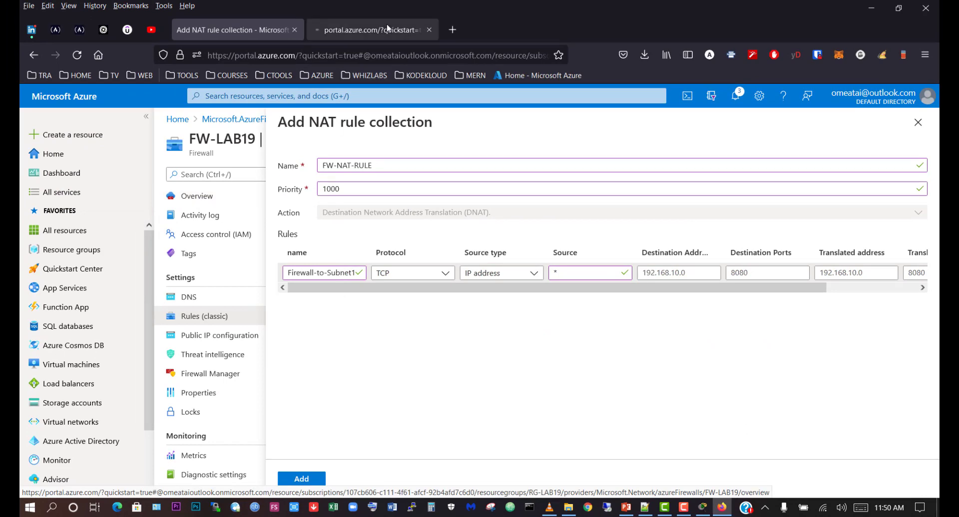
Copy the public IP 20.62.245.120 from the firewall's FW-PIP resource
click(383, 30)
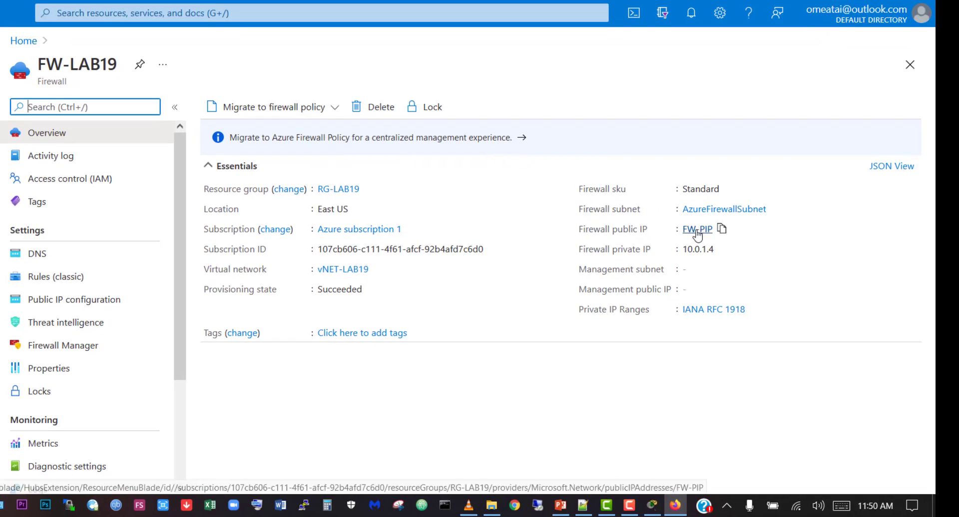
click(697, 231)
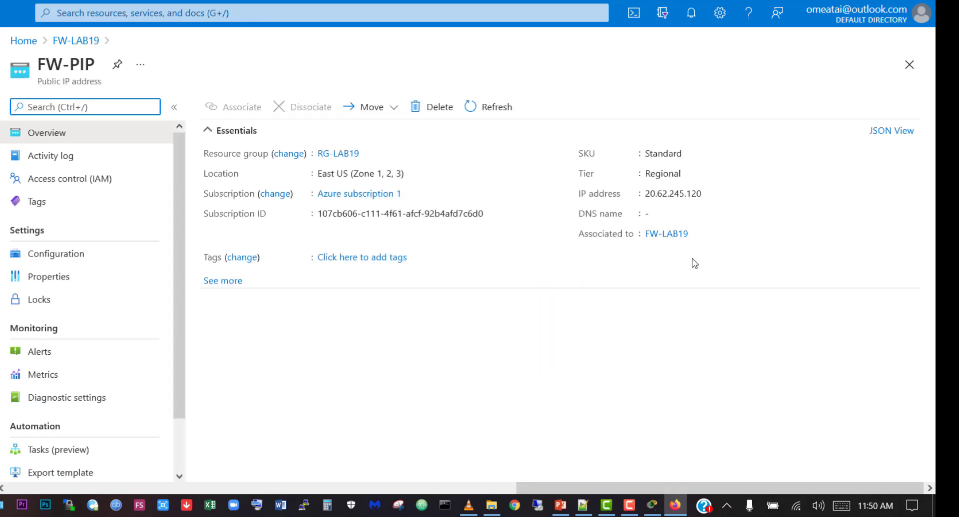
click(711, 194)
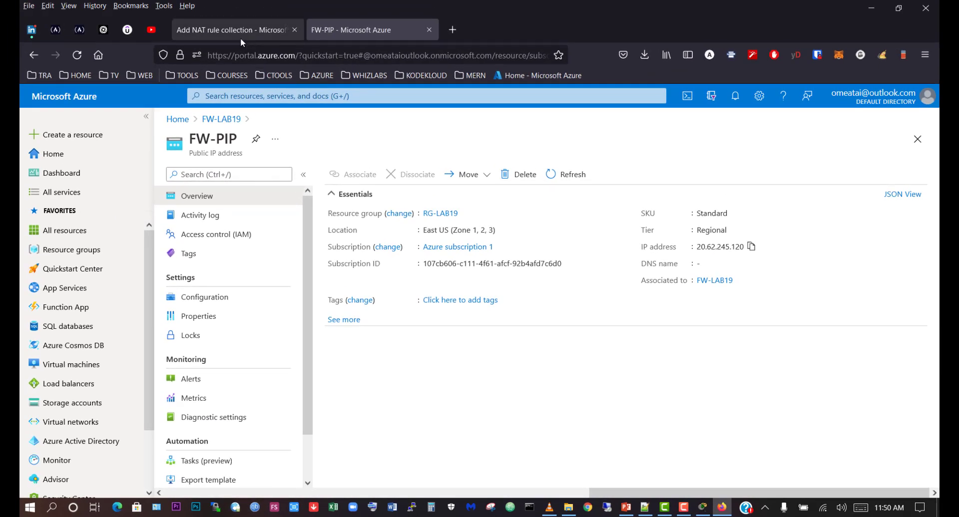
Set the rule's destination address to 20.62.245.120 with destination port 80
click(235, 31)
click(665, 272)
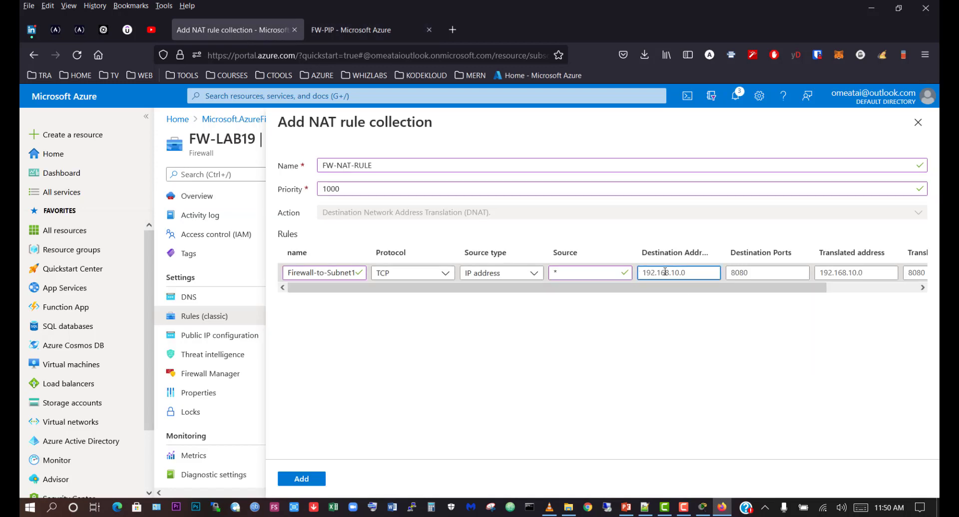
key(ctrl+a)
key(ctrl+v)
click(755, 273)
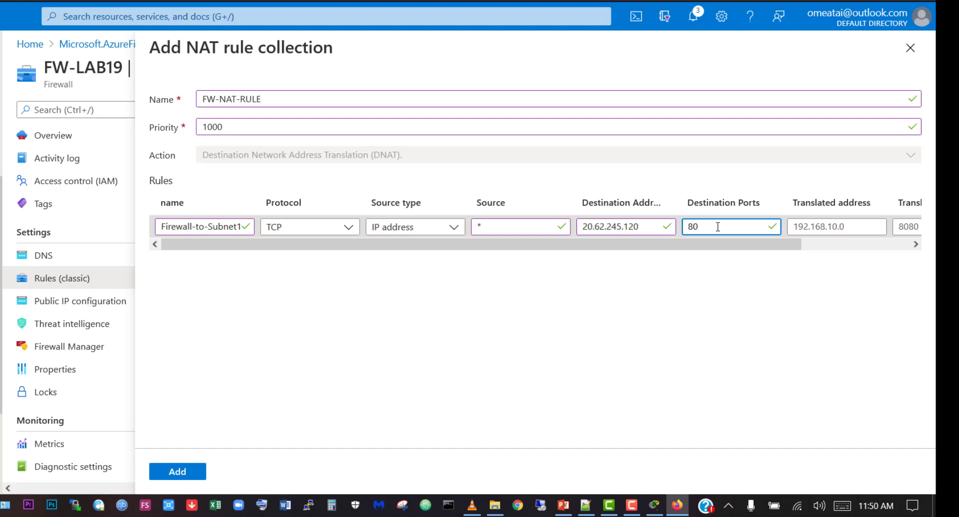
drag(743, 248, 890, 235)
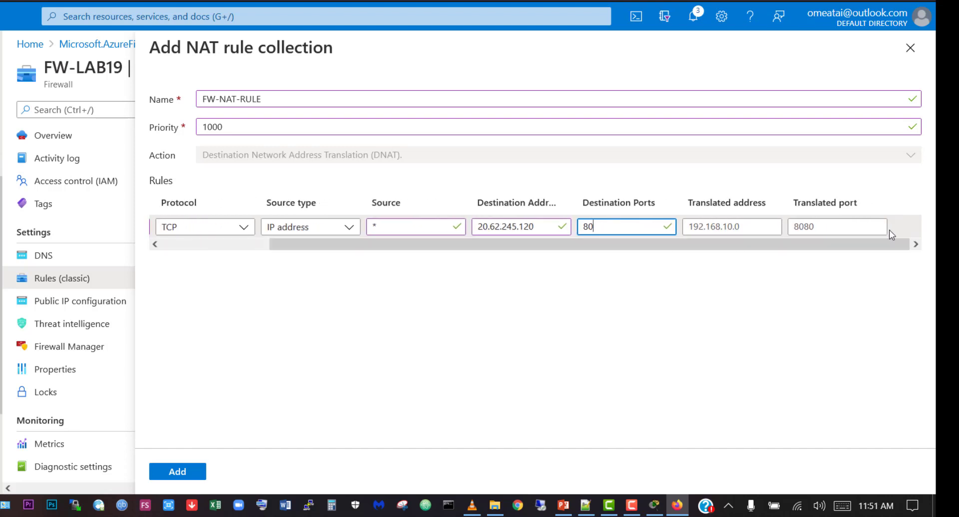
click(705, 226)
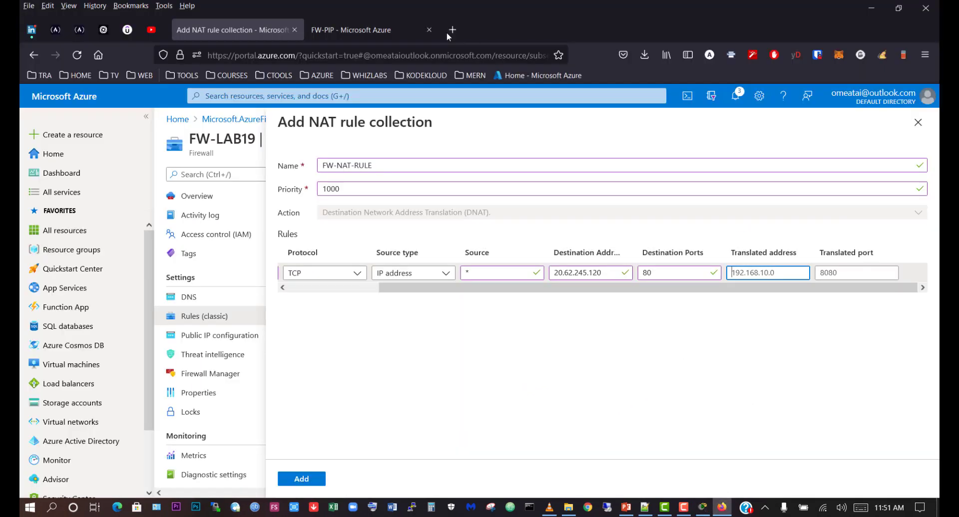
Set the translated address to Webserver-LAB19's IP 10.0.0.4 and translated port 80
click(340, 29)
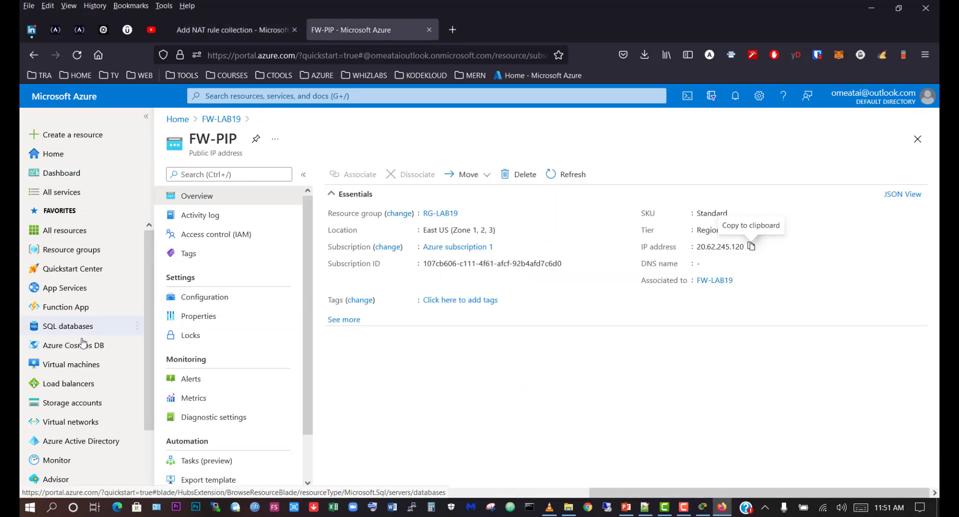
click(71, 364)
click(205, 268)
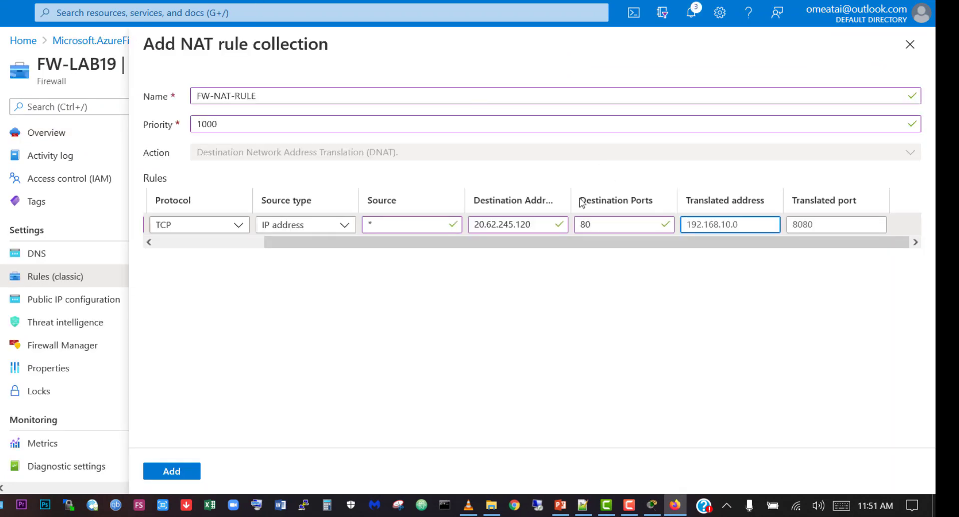
double_click(728, 226)
key(ctrl+v)
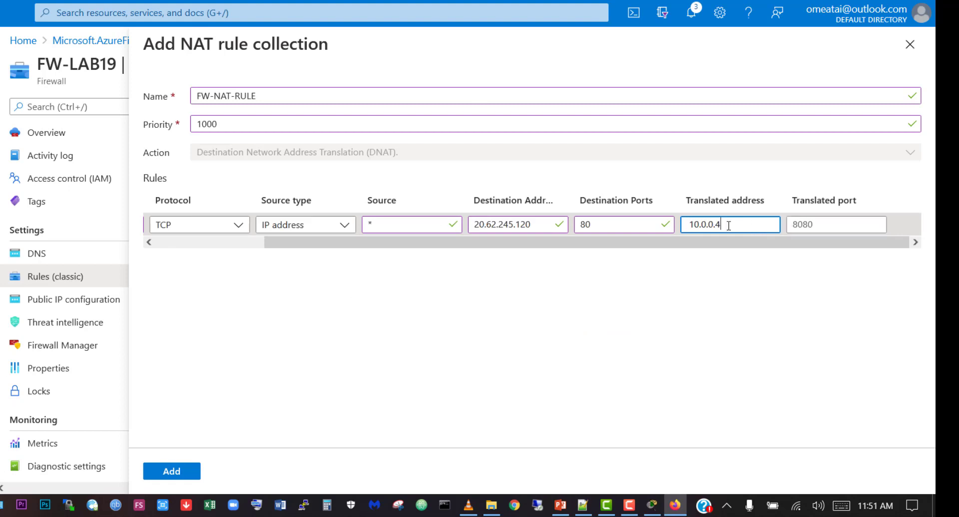
click(818, 223)
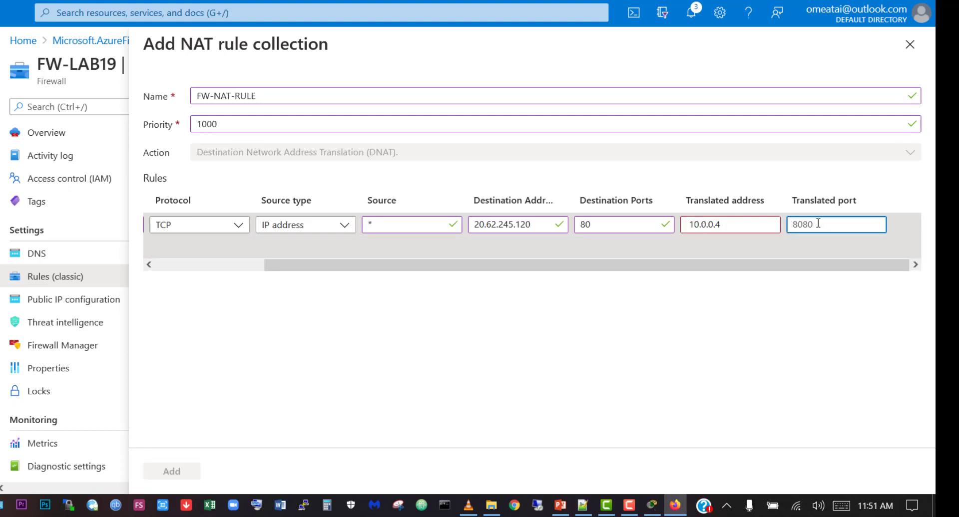
text(80)
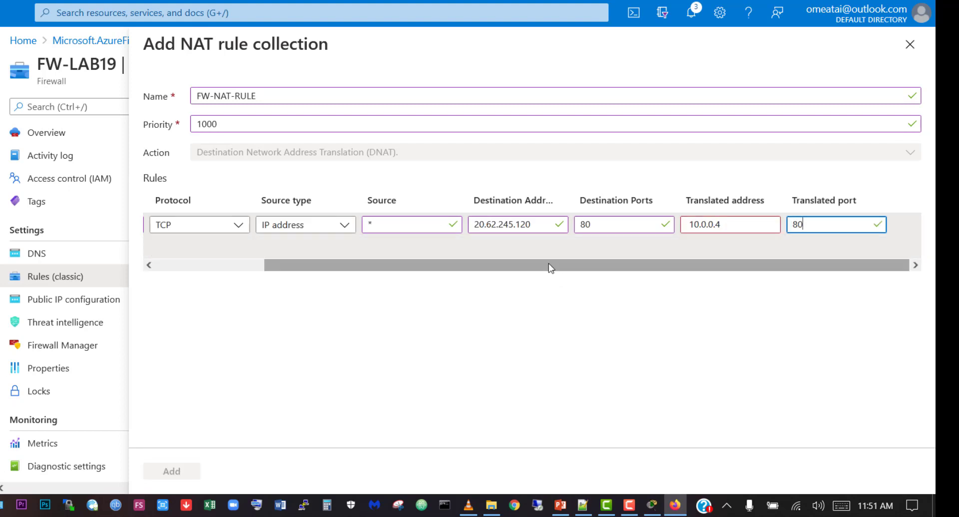
Review the completed rule and add the FW-NAT-RULE collection to FW-LAB19
drag(549, 267, 327, 272)
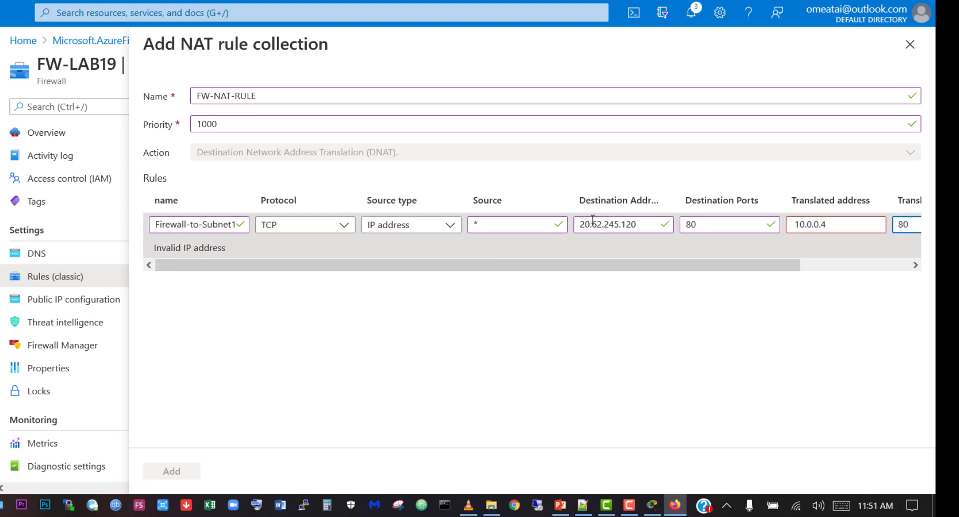
scroll(588, 268, right, 2)
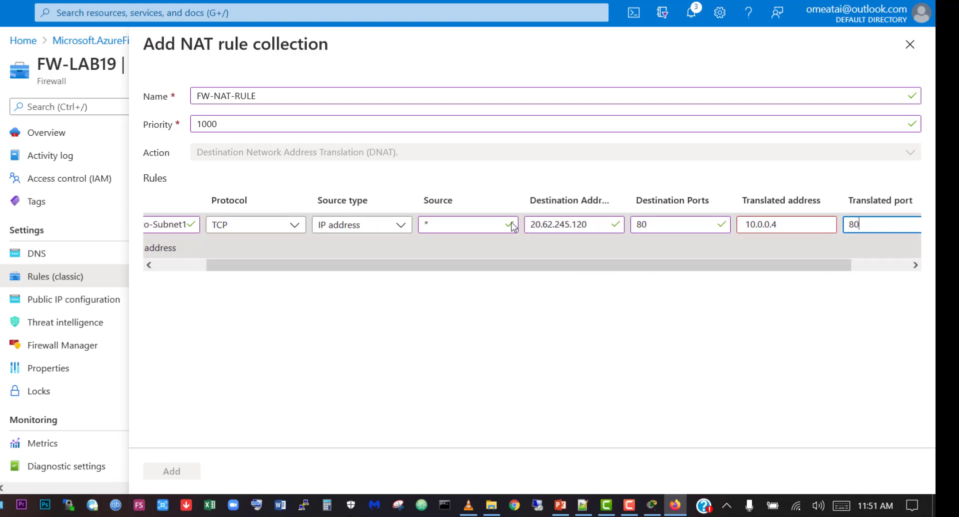
scroll(555, 268, right, 2)
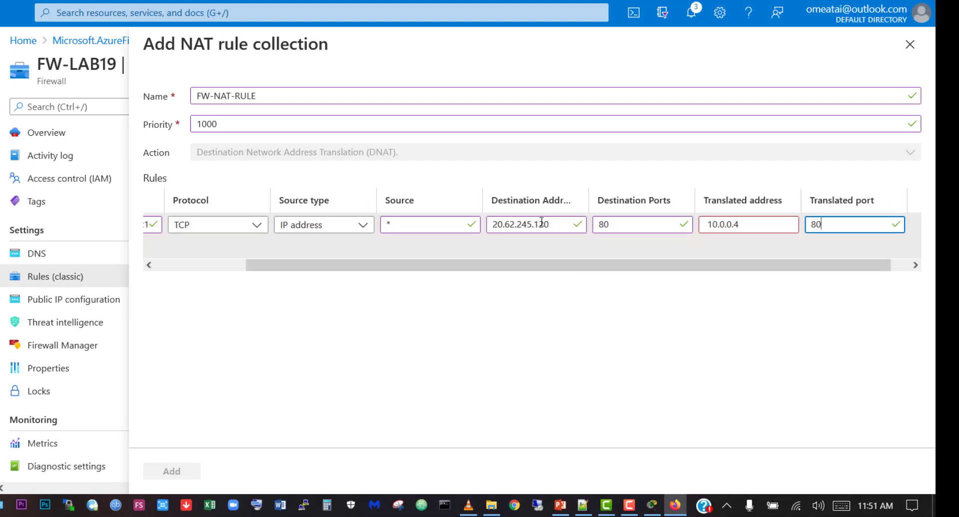
scroll(620, 239, right, 1)
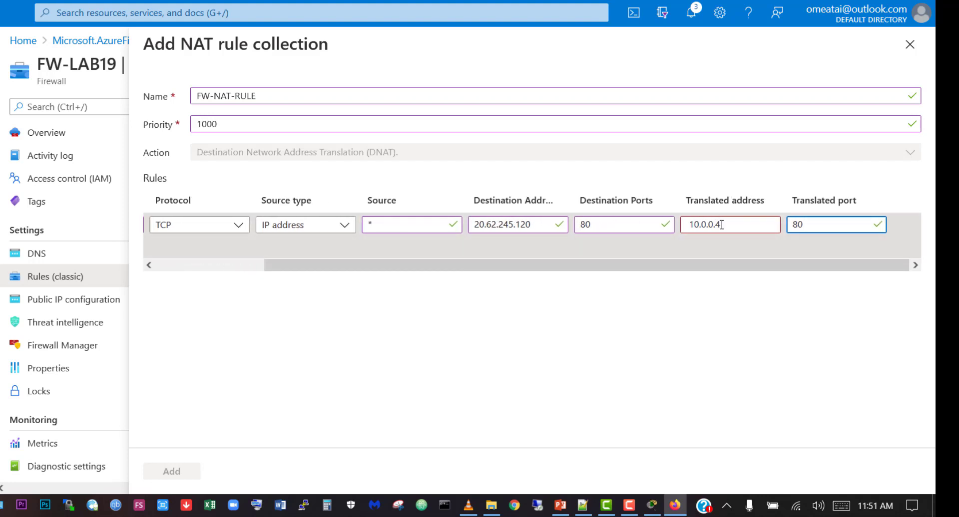
click(651, 506)
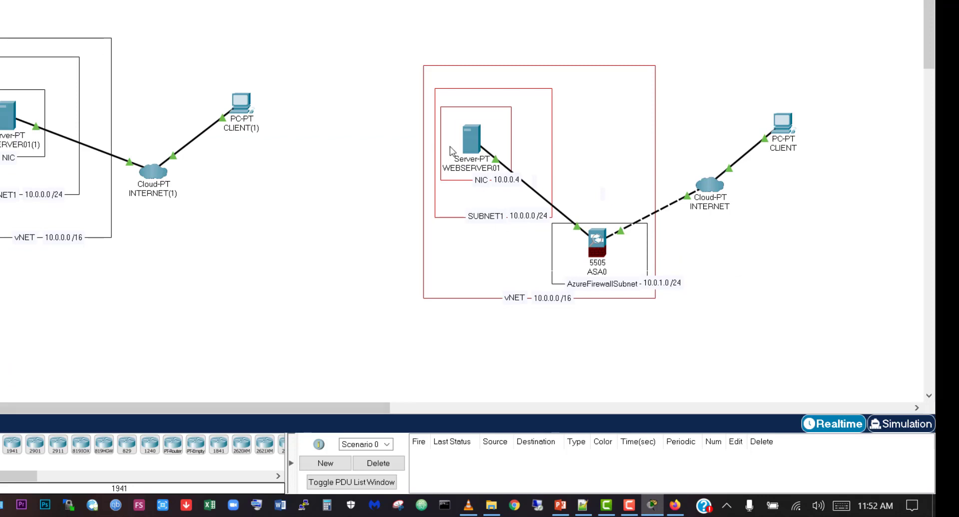
click(675, 506)
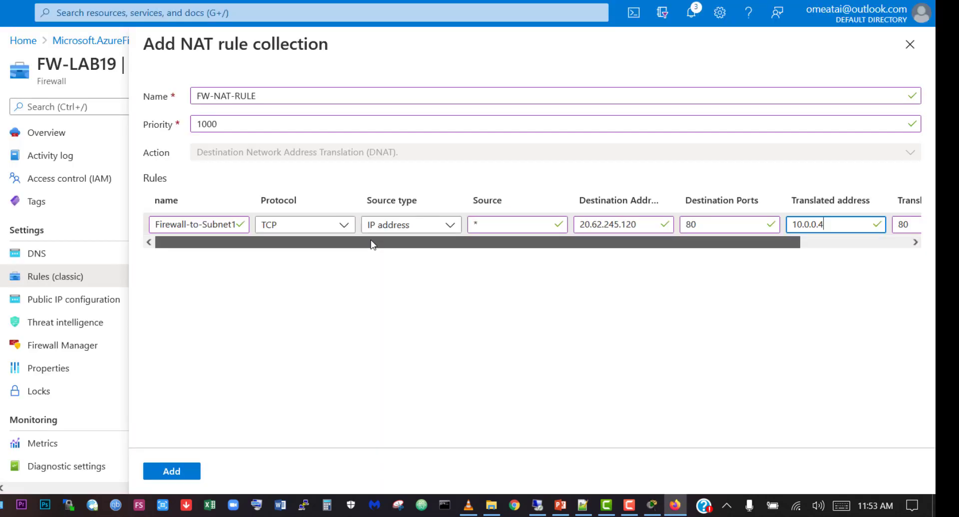
drag(379, 244, 425, 253)
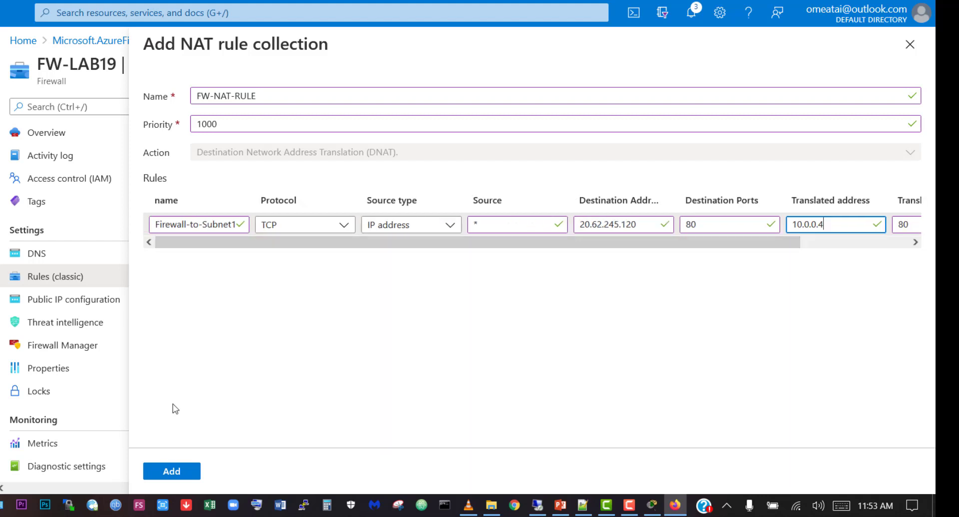
click(187, 472)
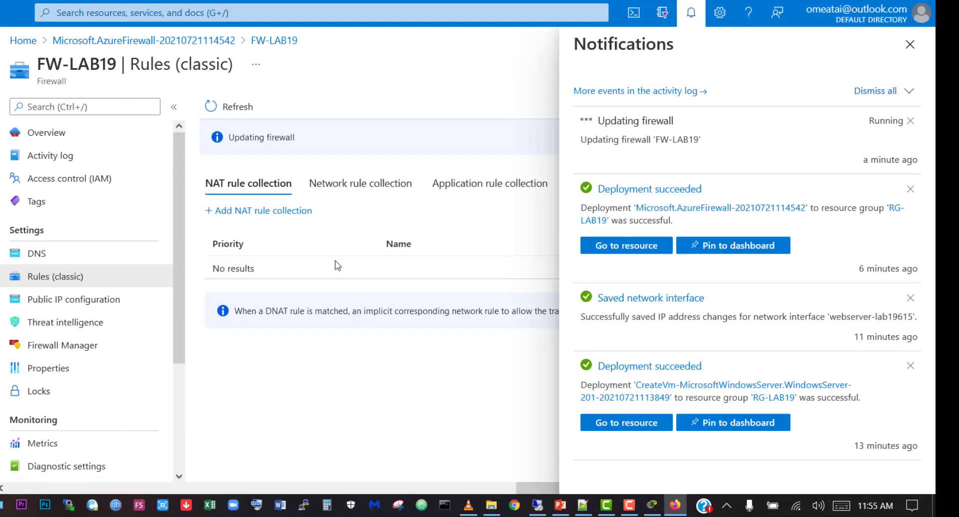
Refresh the list and expand FW-NAT-RULE to check priority 1000, Dnat action and one rule
click(231, 106)
click(910, 44)
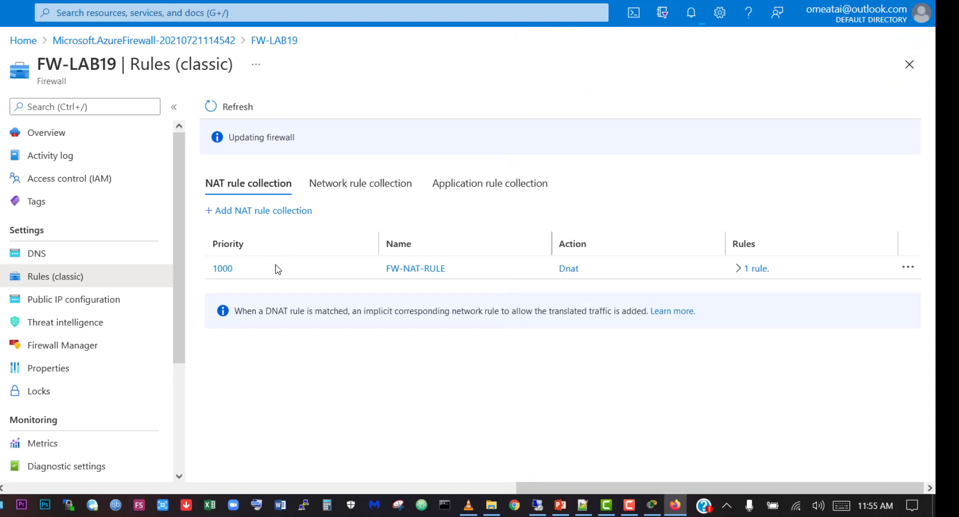
click(737, 274)
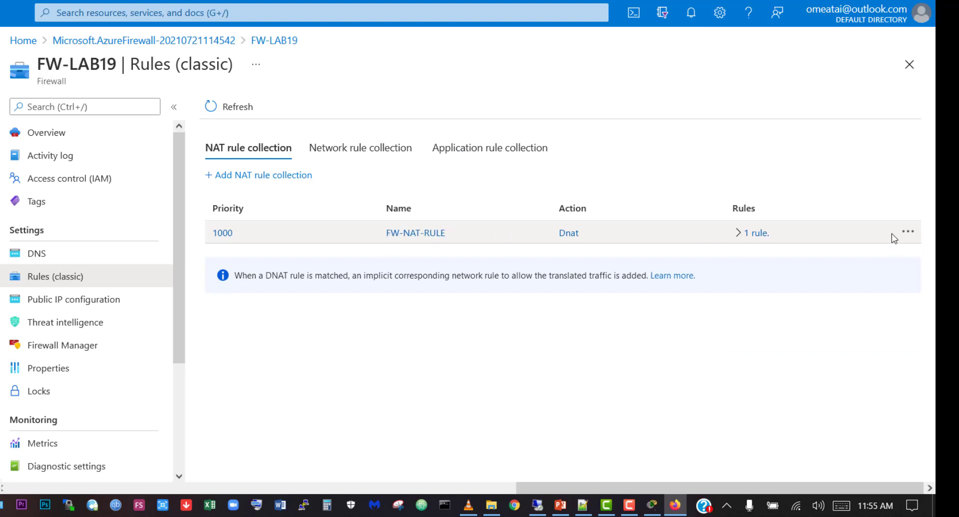
click(537, 505)
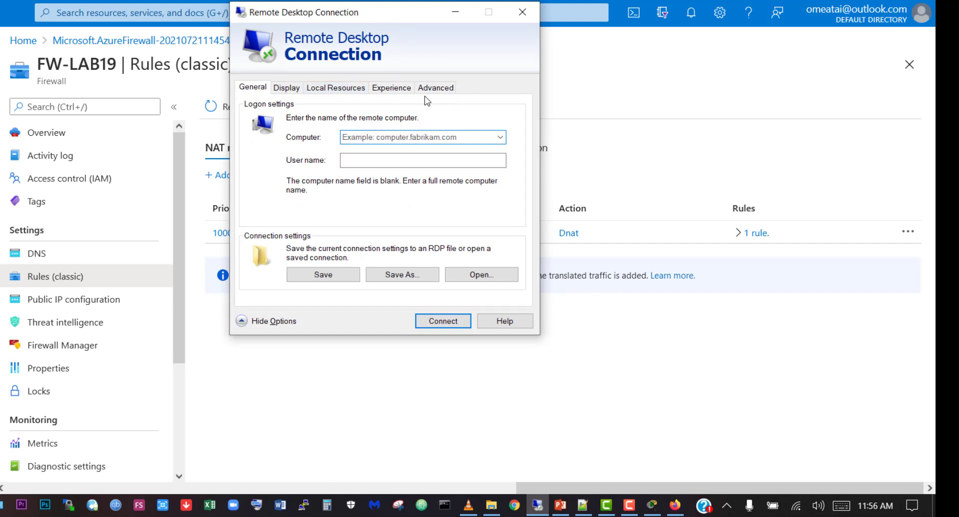
click(455, 12)
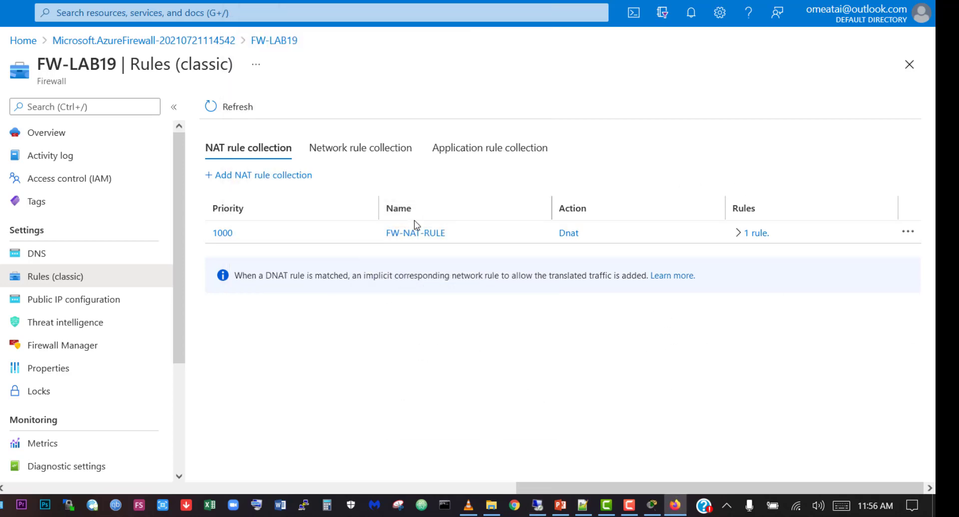
click(908, 232)
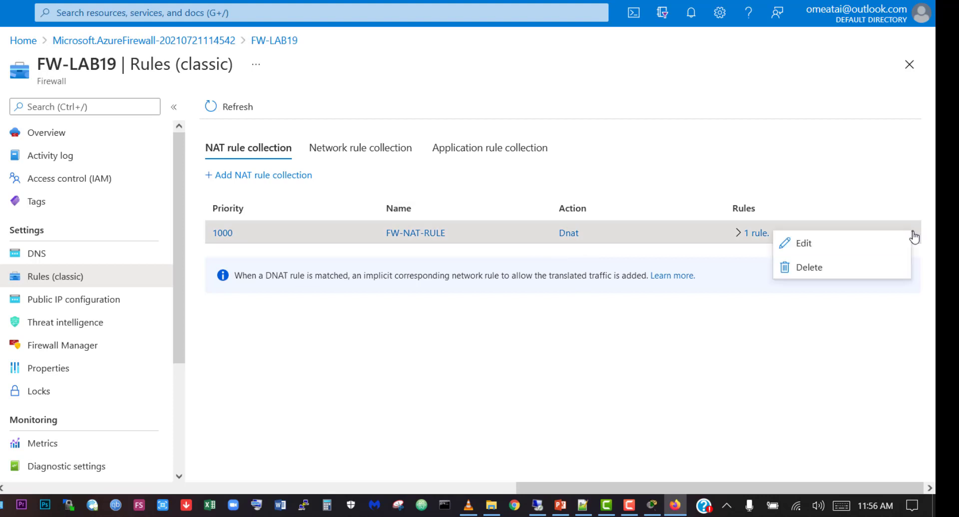
Edit FW-NAT-RULE, prefix its rule name with HTTP- to make HTTP-Firewall-to-Subnet1, and save
click(808, 242)
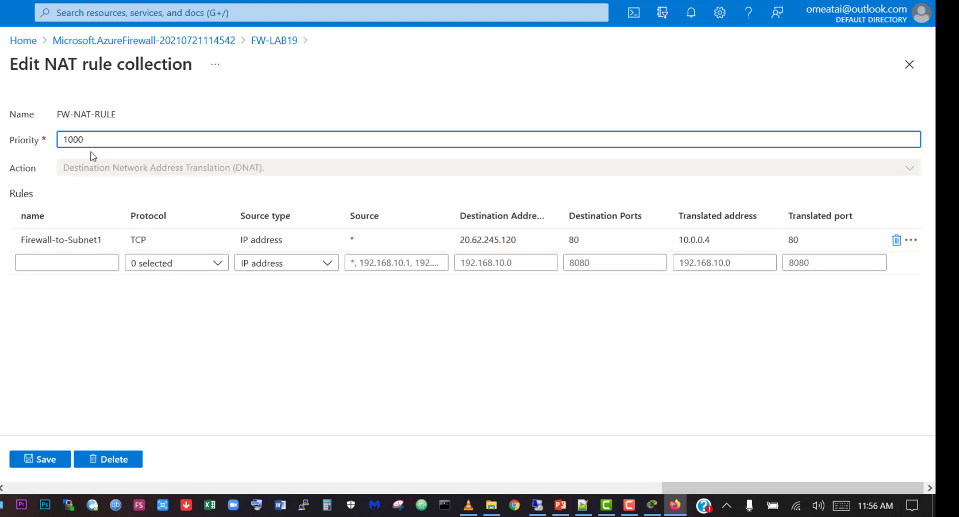
click(63, 115)
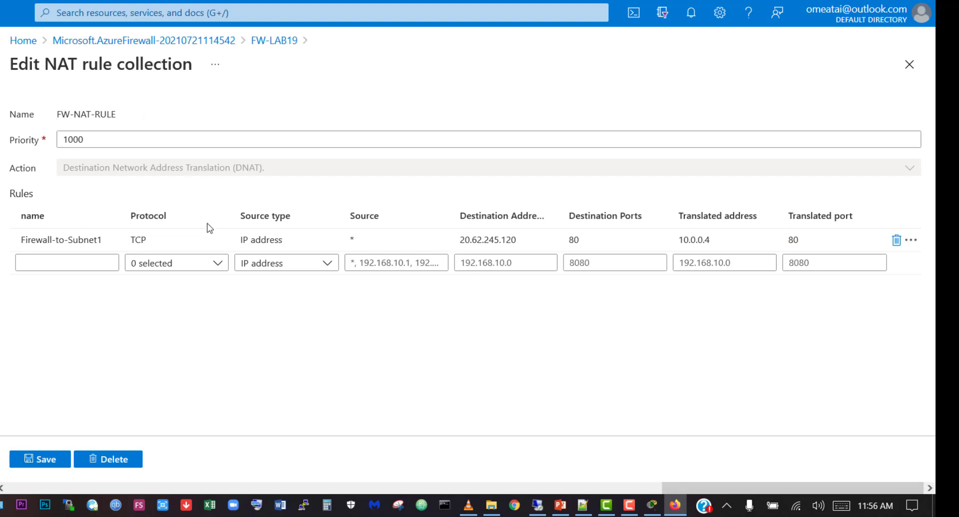
click(21, 243)
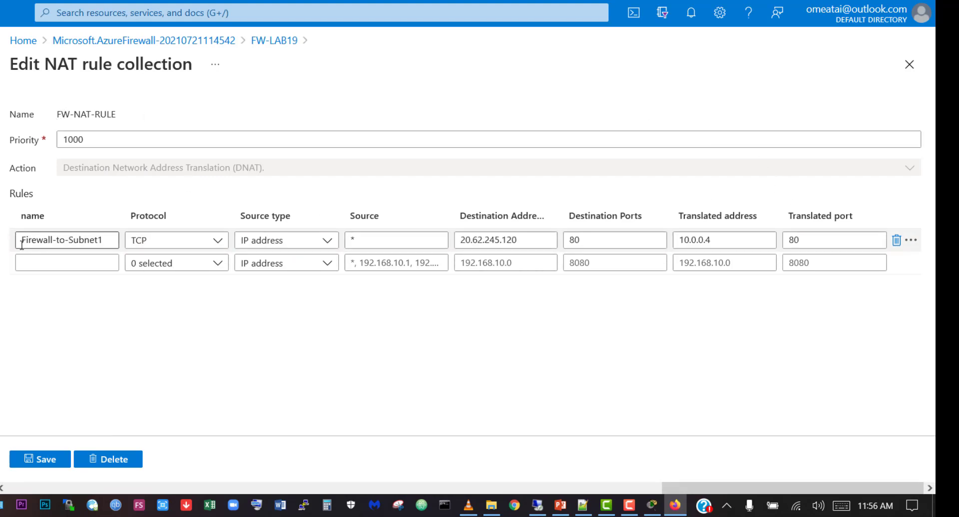
click(21, 244)
text(HTTP)
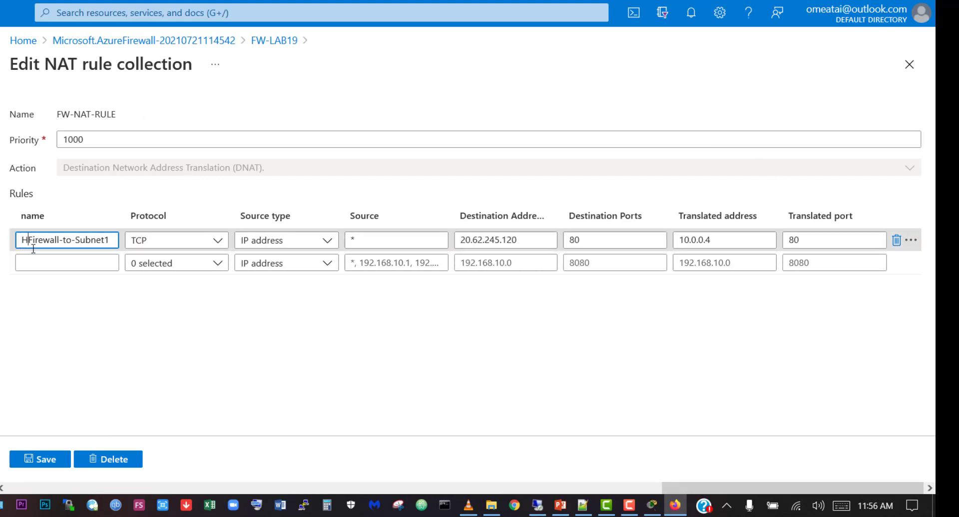
text(-)
click(45, 460)
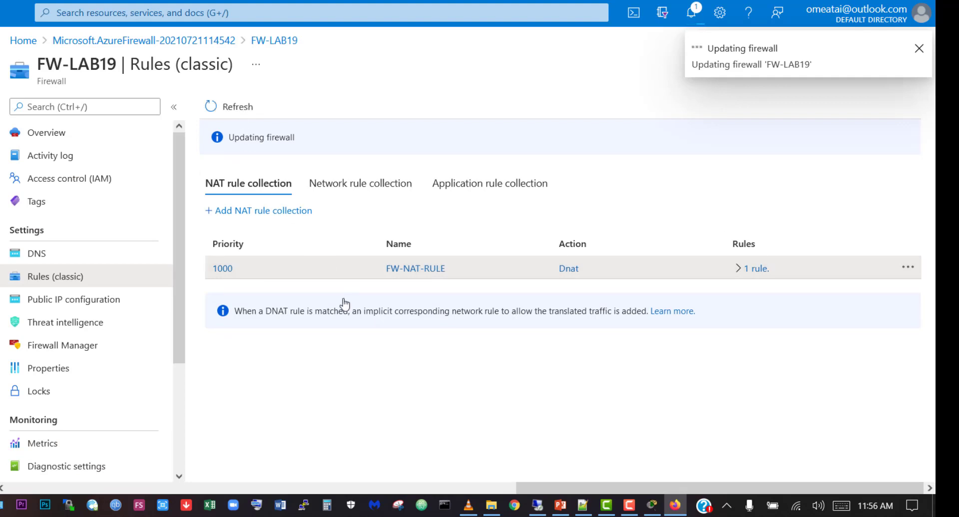
click(274, 212)
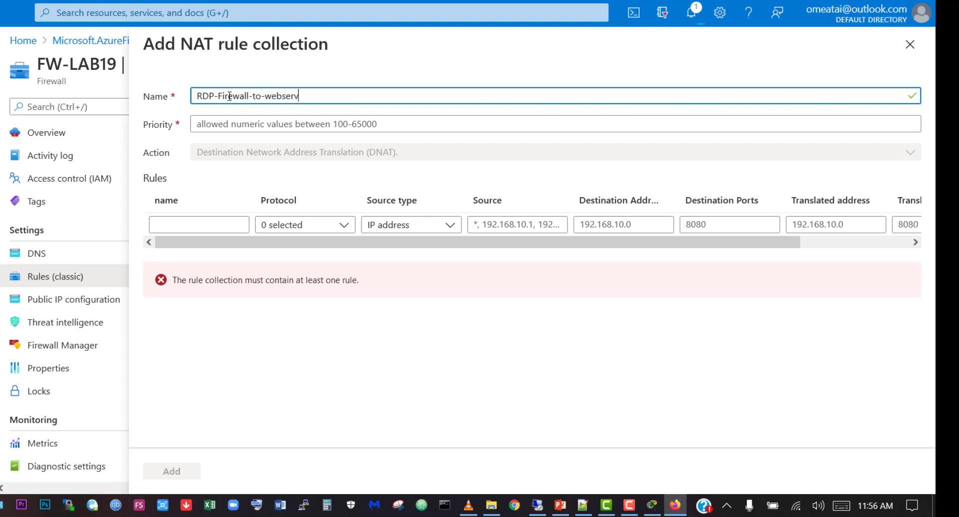
Name the first rule Firewall-to-webserver and set the collection priority to 1010
drag(362, 96, 129, 97)
key(ctrl+c)
click(204, 224)
key(ctrl+v)
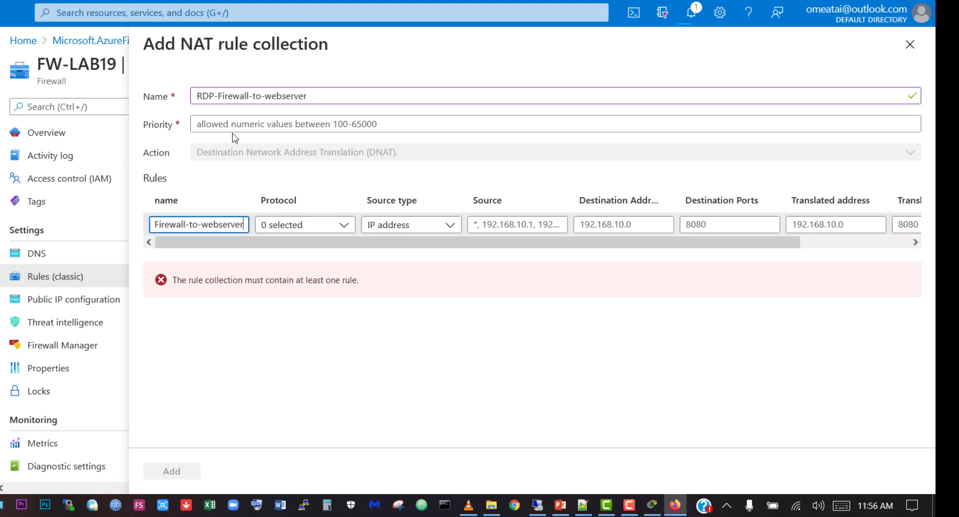
click(231, 124)
text(1010)
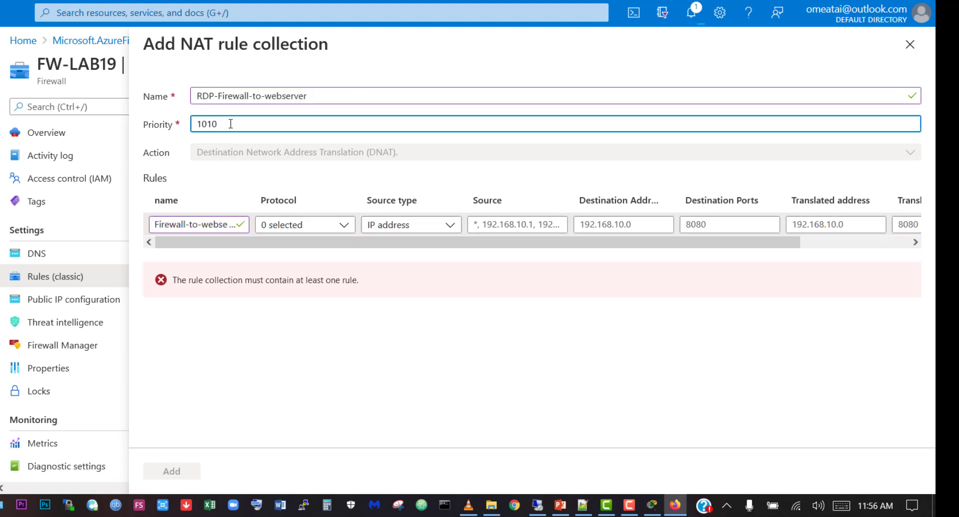
Set the rule's protocol to TCP with IP address source type and source *
click(268, 234)
click(283, 248)
click(413, 230)
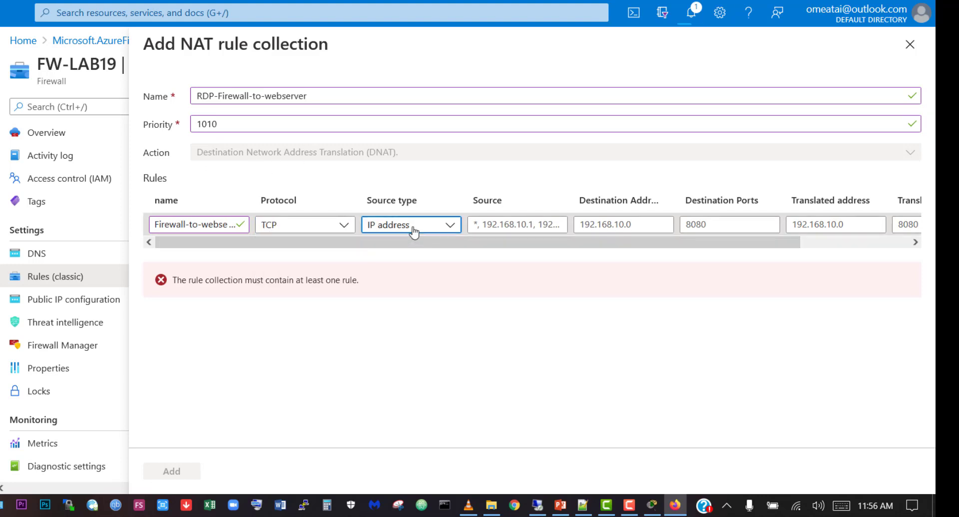
click(412, 231)
click(385, 246)
click(513, 223)
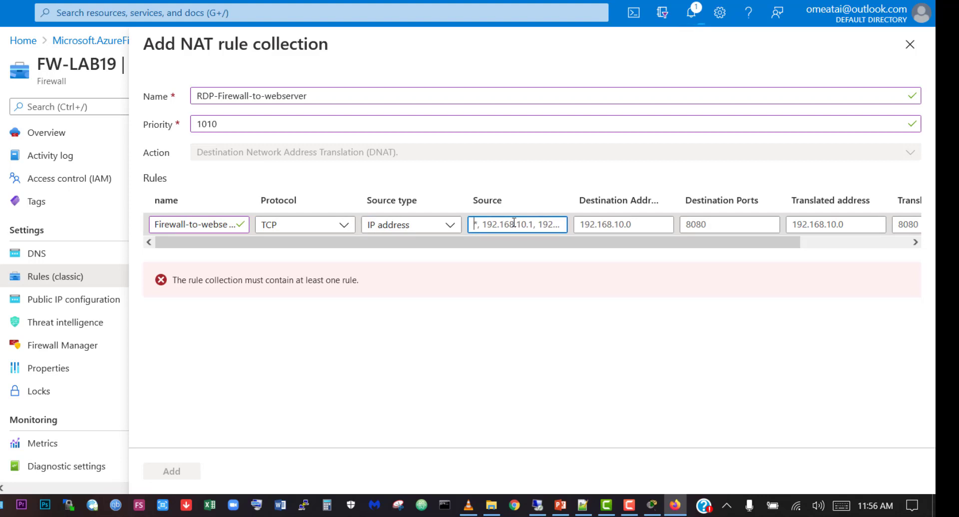
text(*)
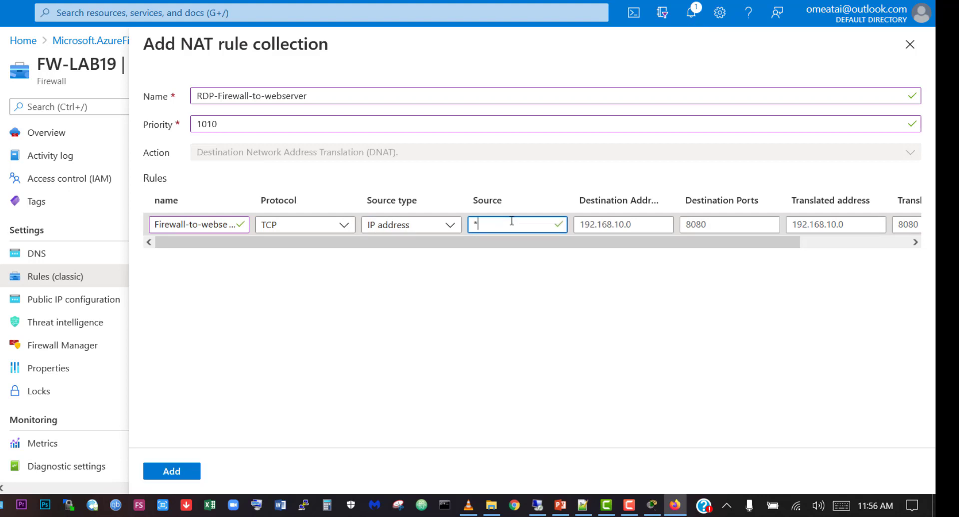
click(631, 223)
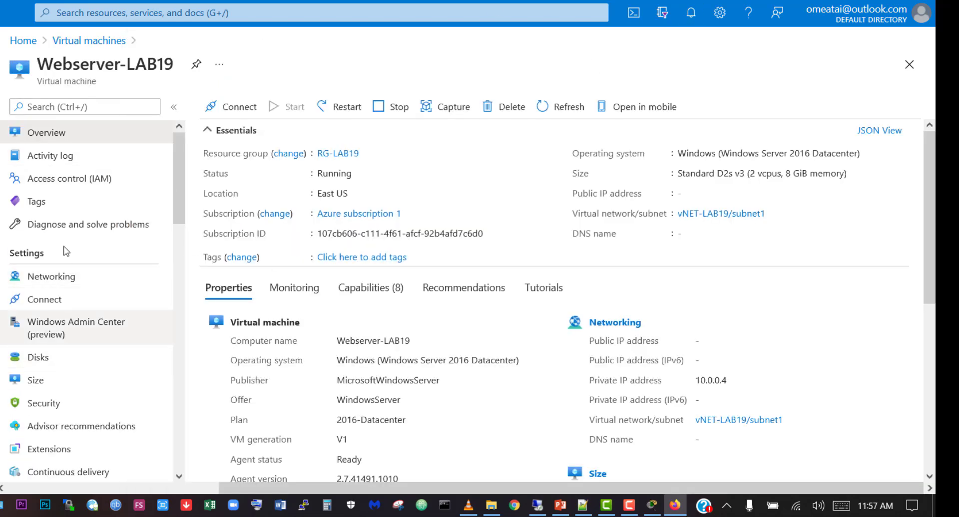
Find firewall FW-LAB19 through search and copy its FW-PIP public IP 20.62.245.120
click(115, 12)
click(88, 69)
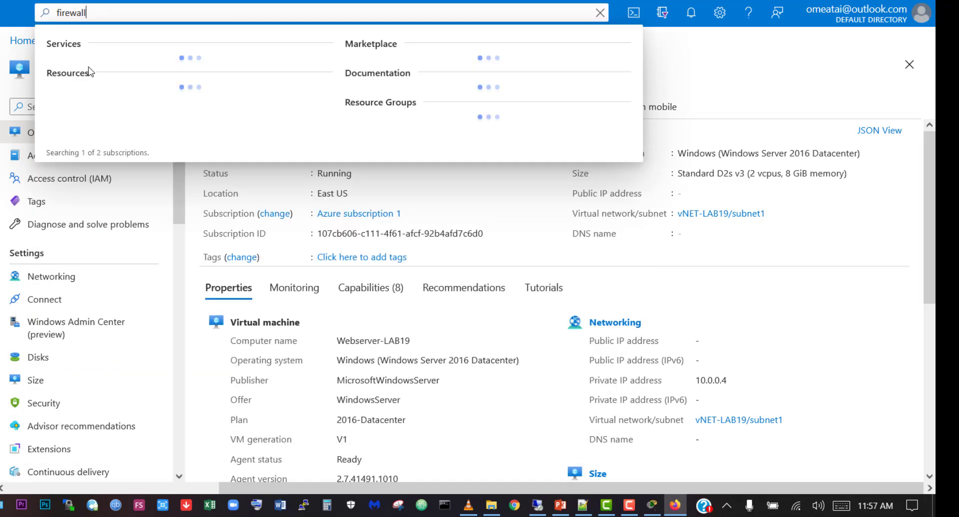
click(165, 69)
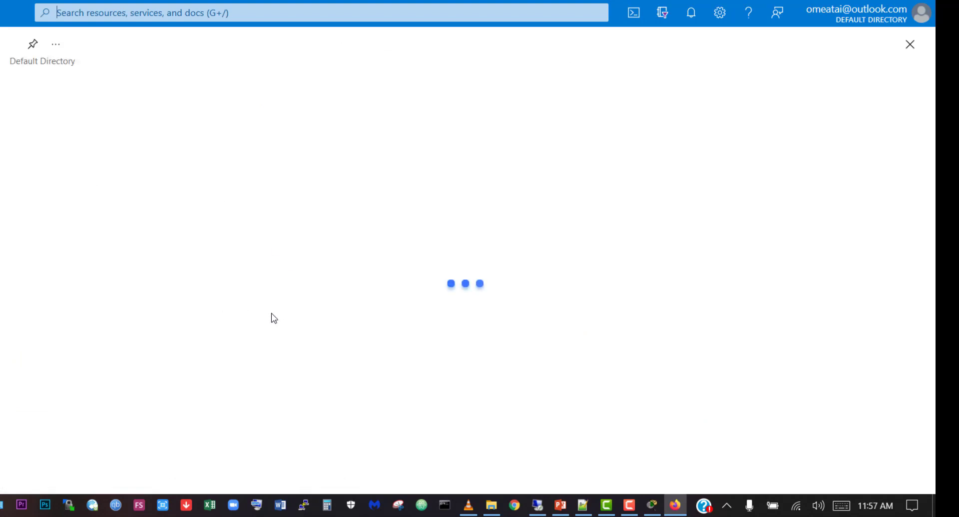
click(74, 227)
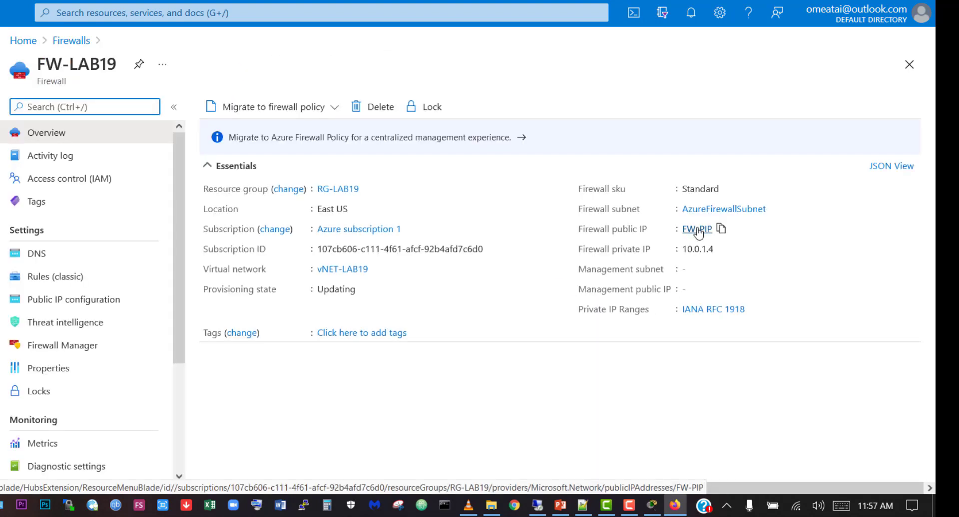
click(695, 243)
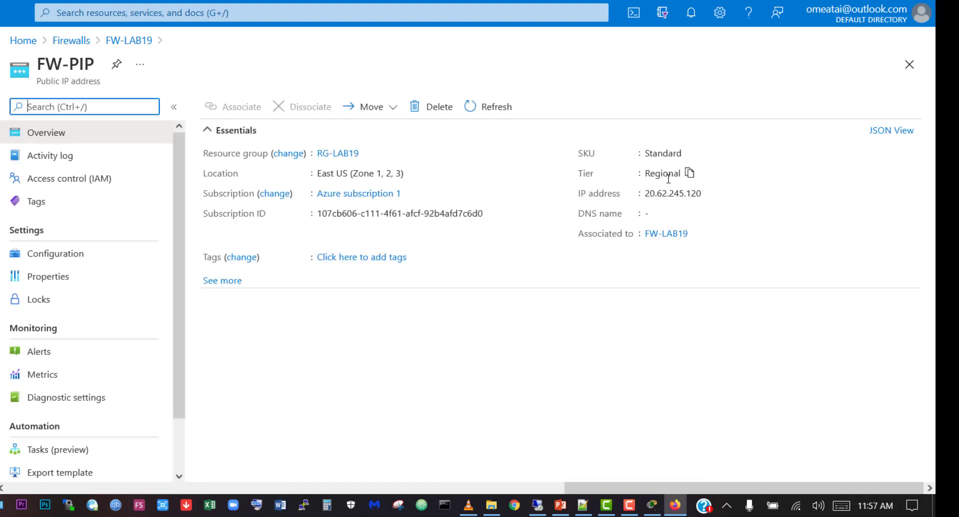
click(708, 195)
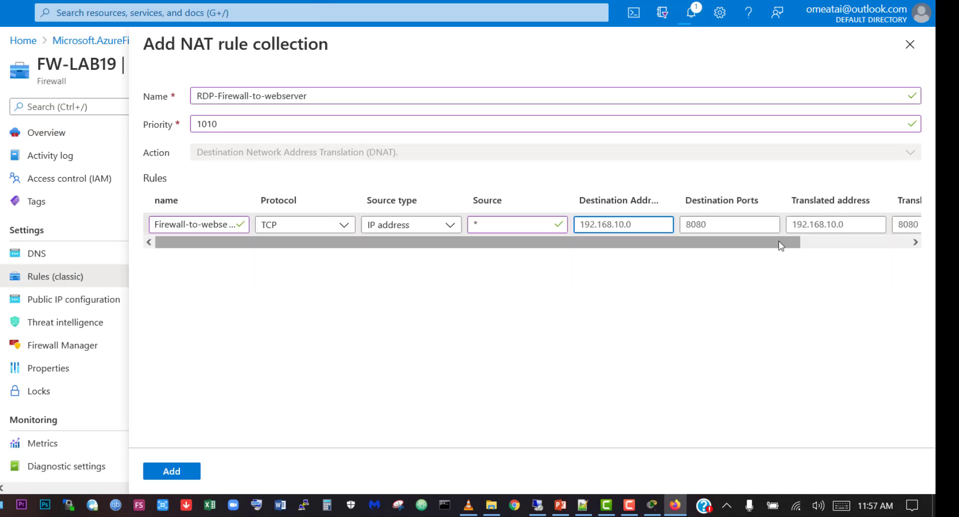
Set the rule's destination to 20.62.245.120 on port 3389
drag(780, 245, 890, 244)
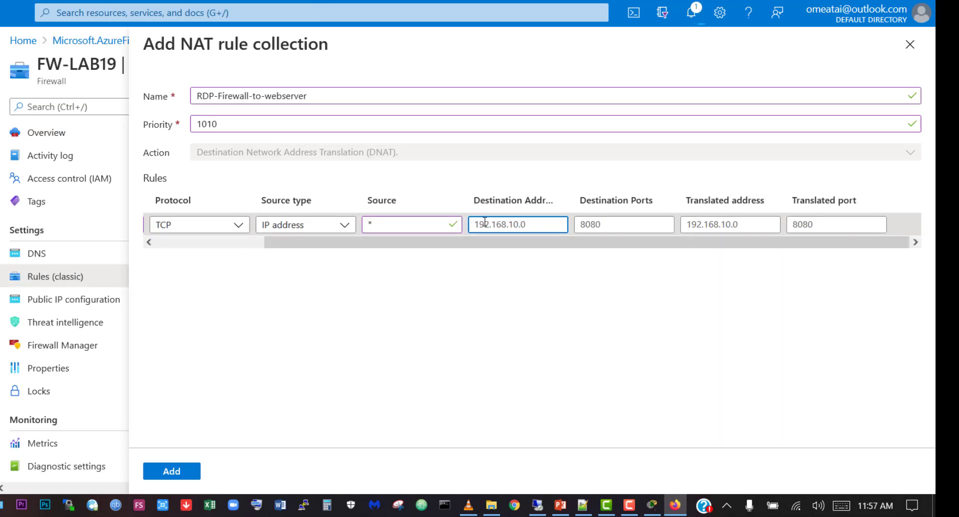
key(ctrl+v)
click(594, 227)
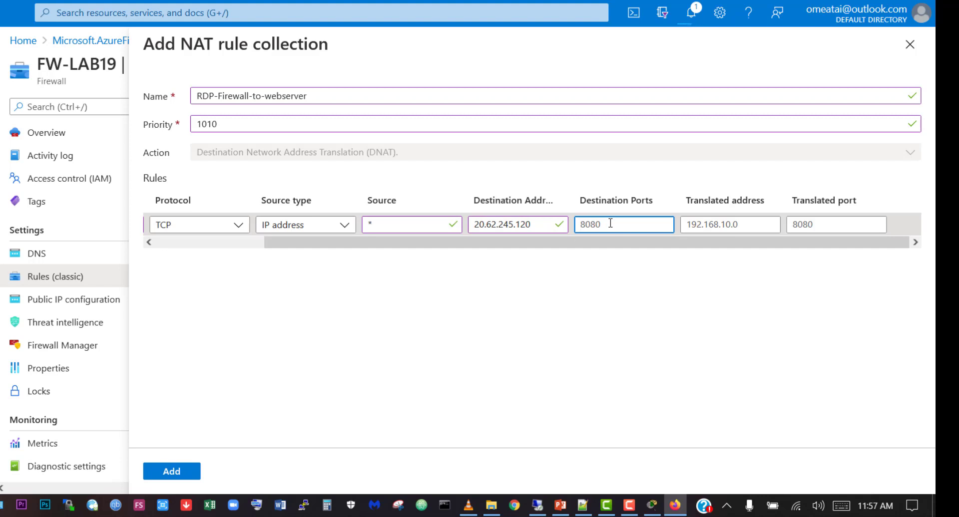
text(3)
key(BackSpace)
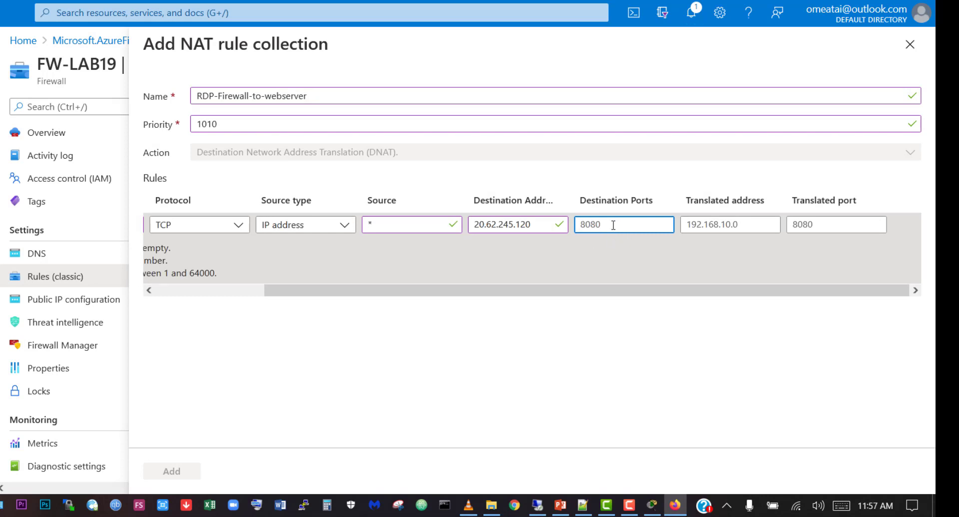
text(3389)
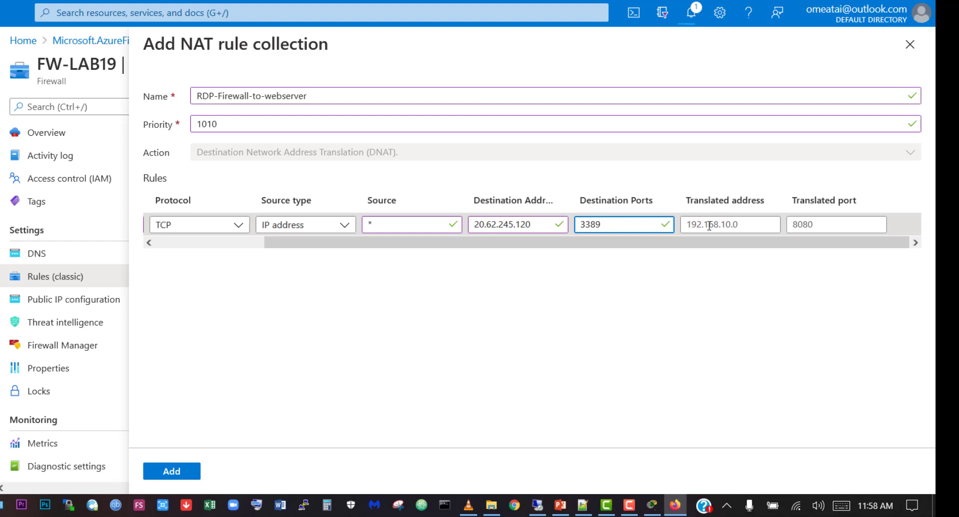
Translate to 10.0.0.4 port 3389, fix the rule name, and add the collection
click(709, 225)
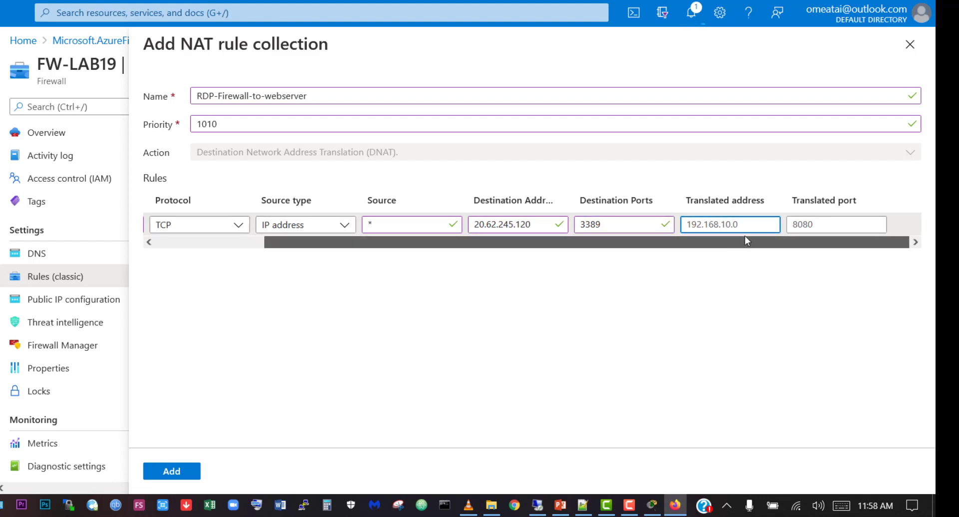
text(10)
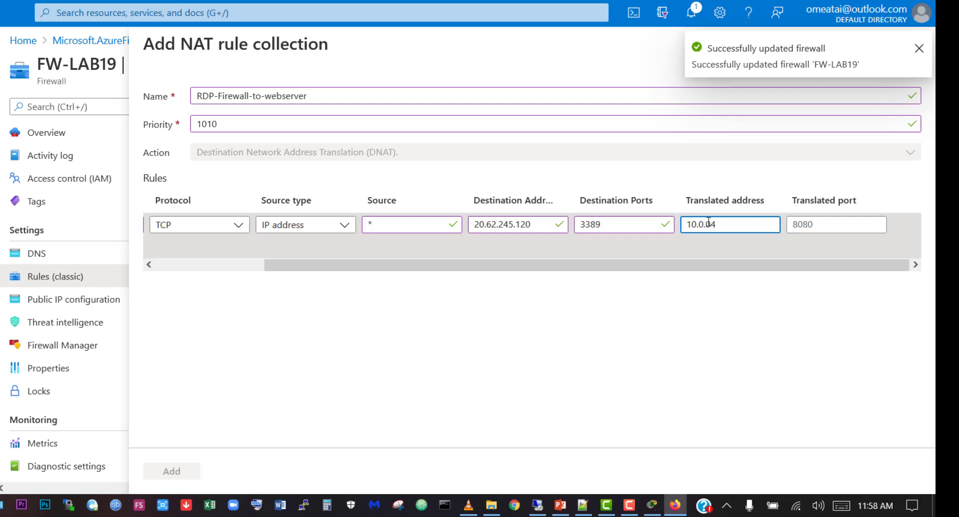
text(.0.0.4)
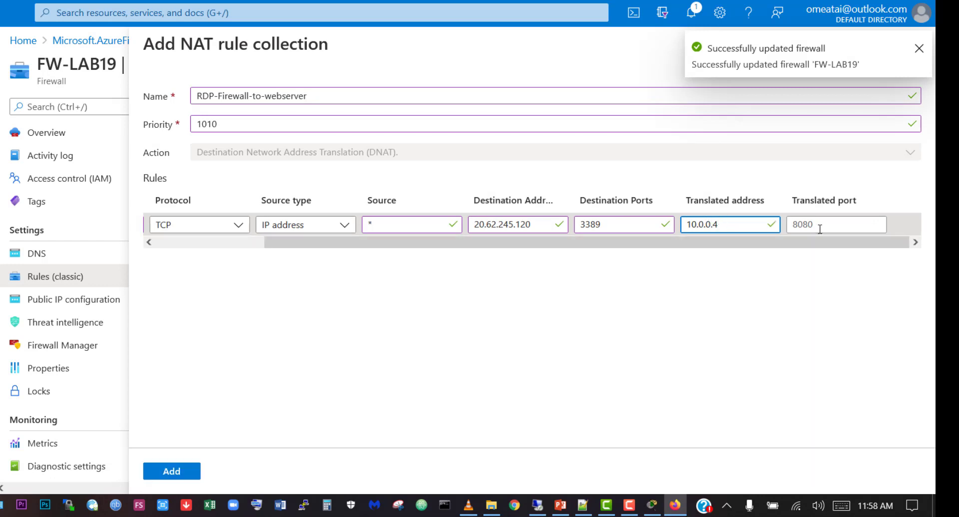
click(819, 224)
text(33)
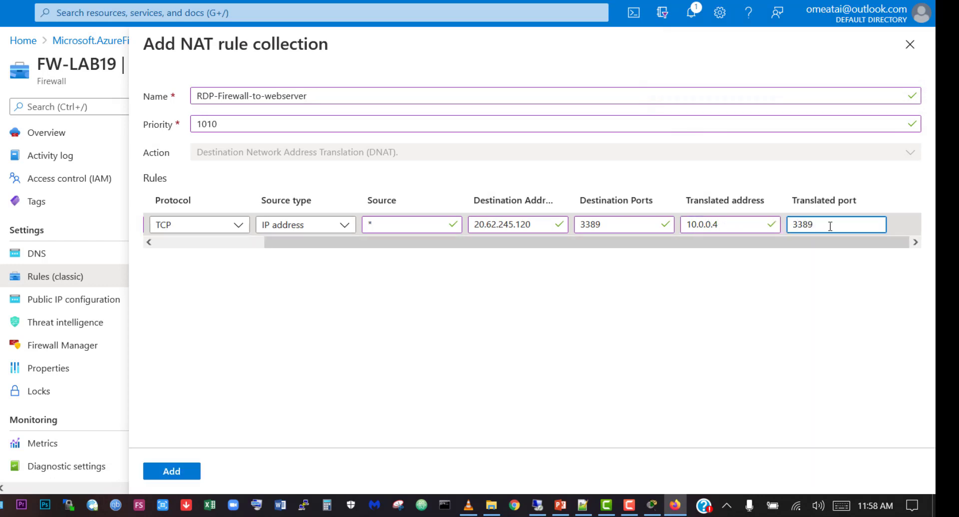
text(89)
drag(723, 245, 606, 245)
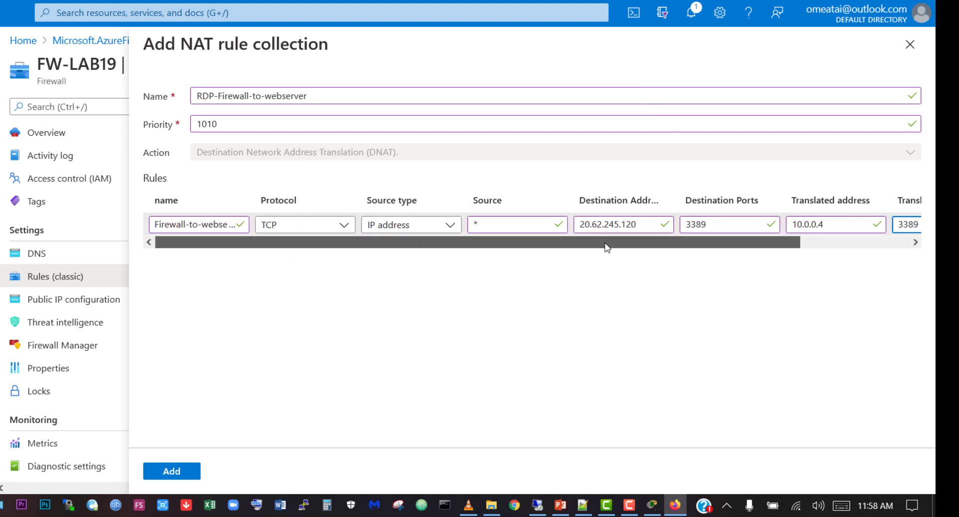
click(158, 222)
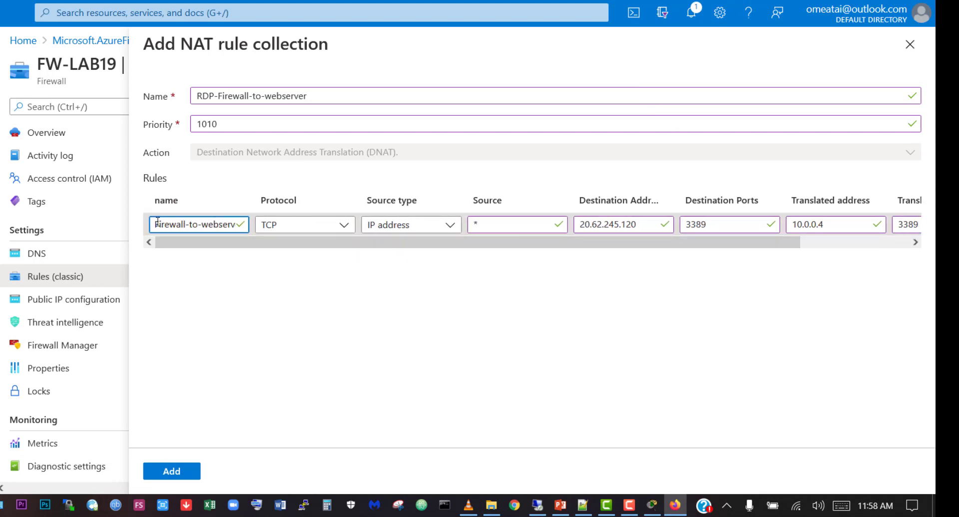
drag(158, 222, 140, 223)
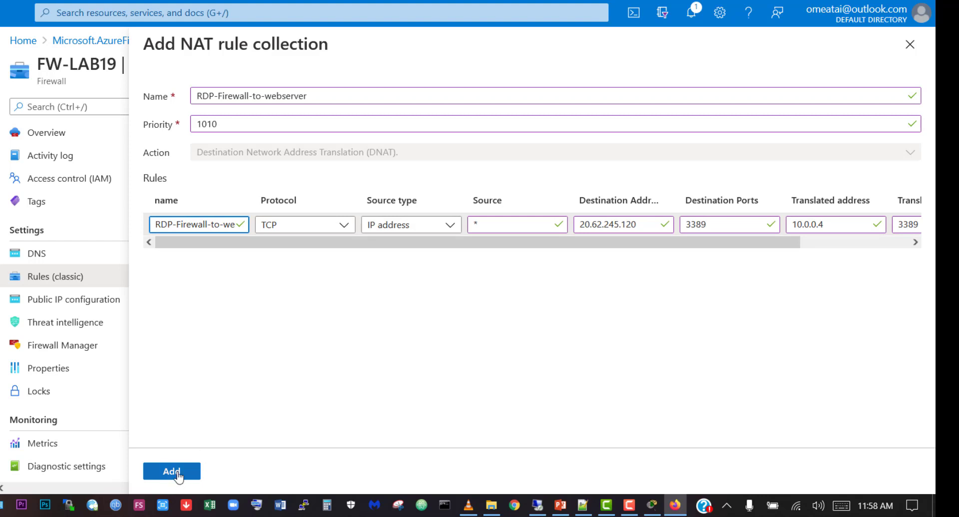
click(176, 473)
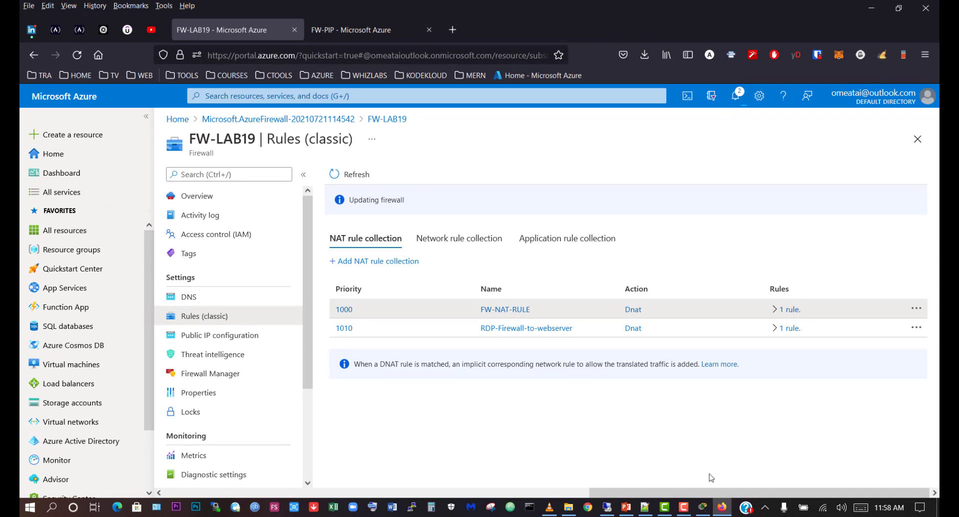
Check the Packet Tracer network diagram, then launch Remote Desktop Connection from the taskbar
click(702, 508)
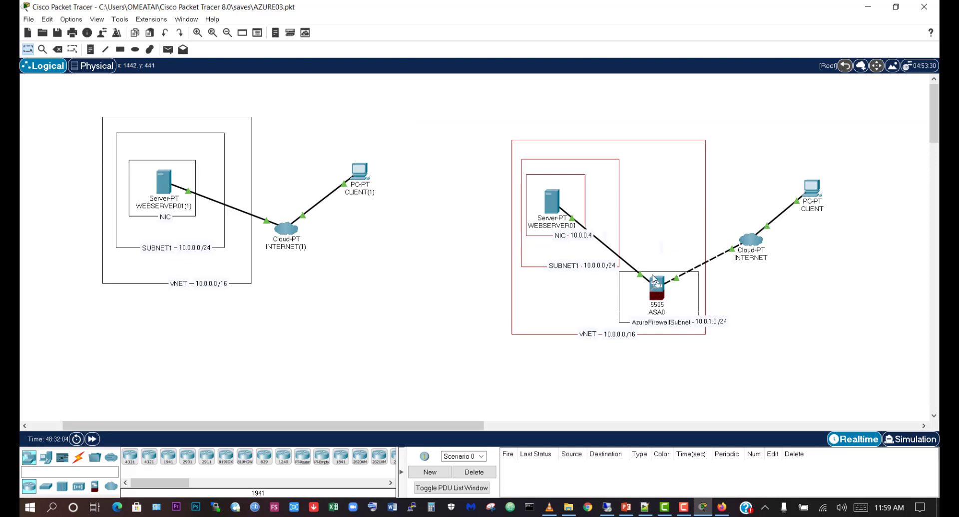
click(721, 508)
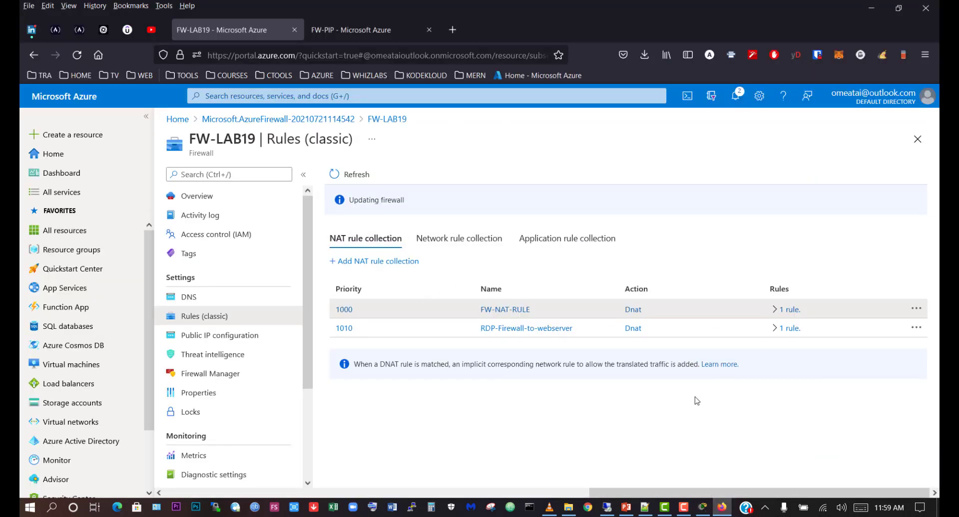
click(607, 508)
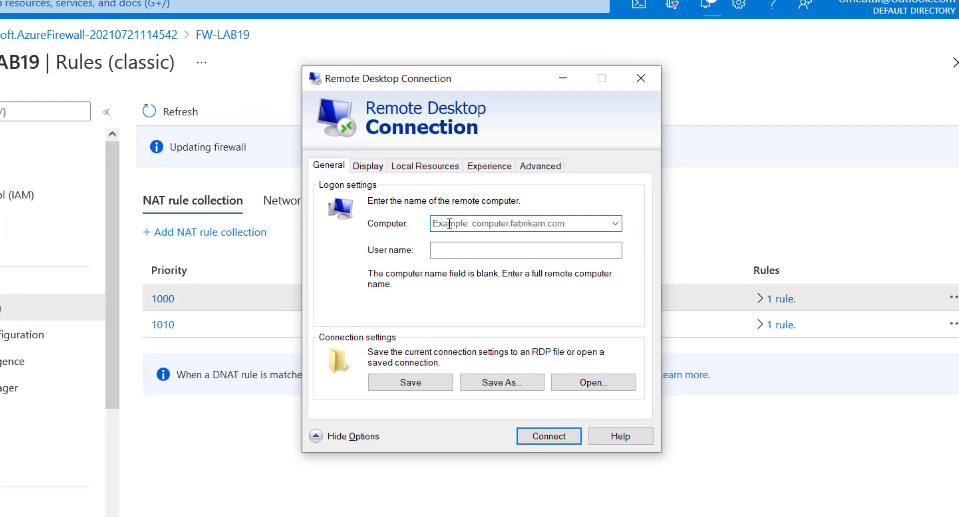
Enter computer 20.62.245.120 and the admin username from the notes, then connect
right_click(556, 261)
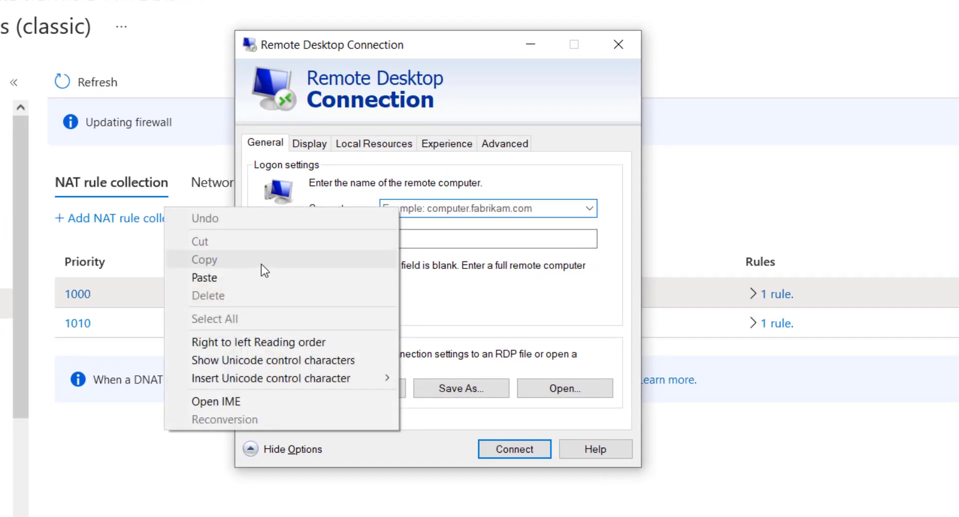
click(258, 278)
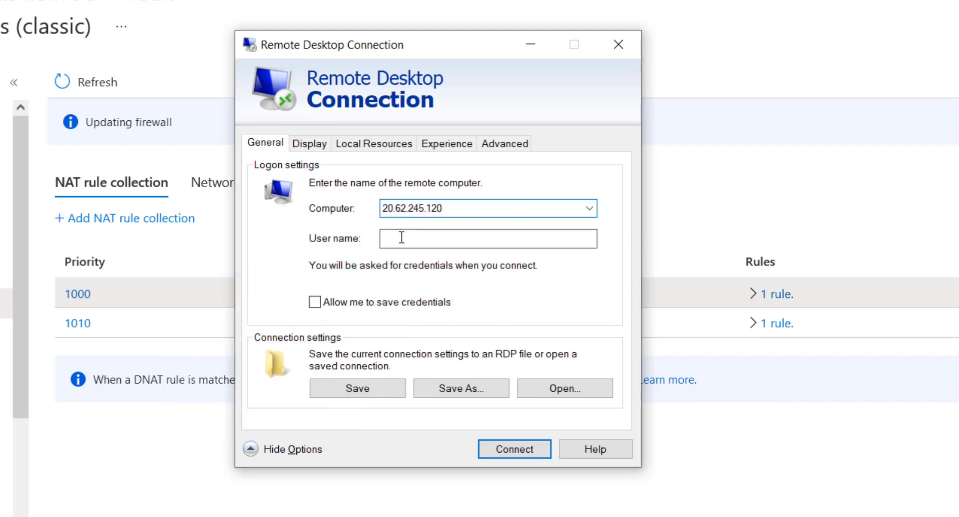
click(462, 239)
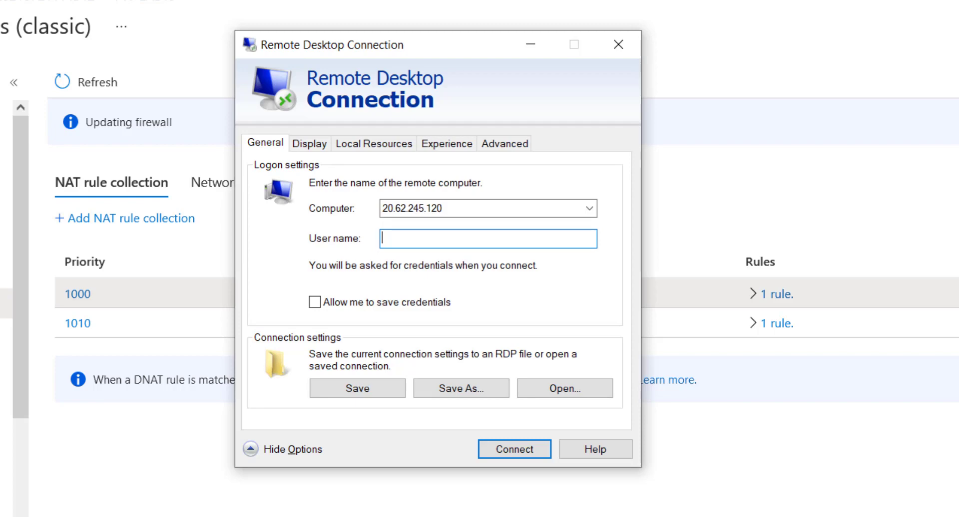
key(alt+Tab)
double_click(319, 70)
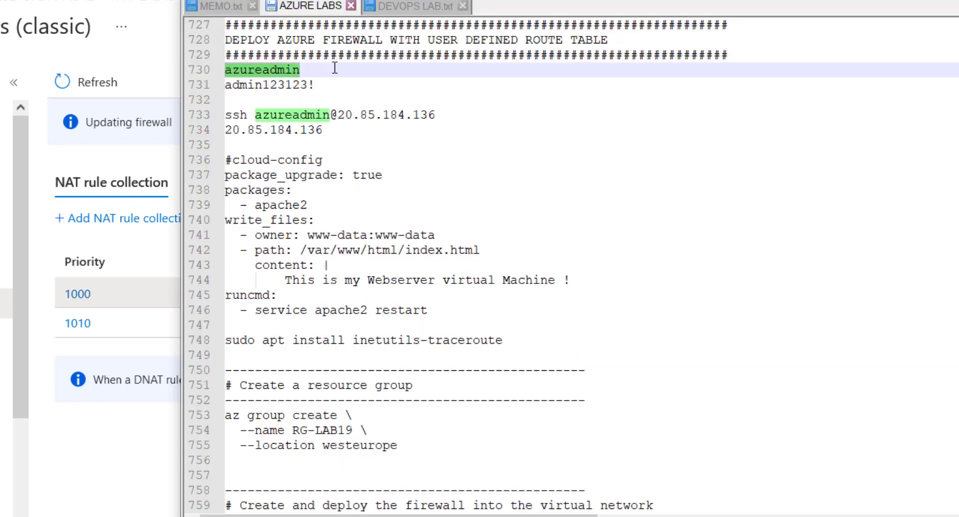
key(alt+Tab)
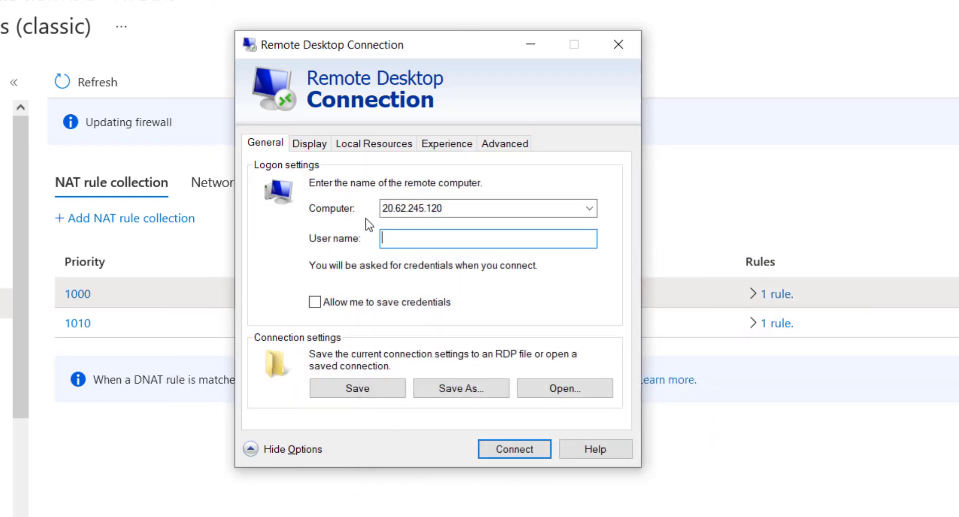
key(ctrl+v)
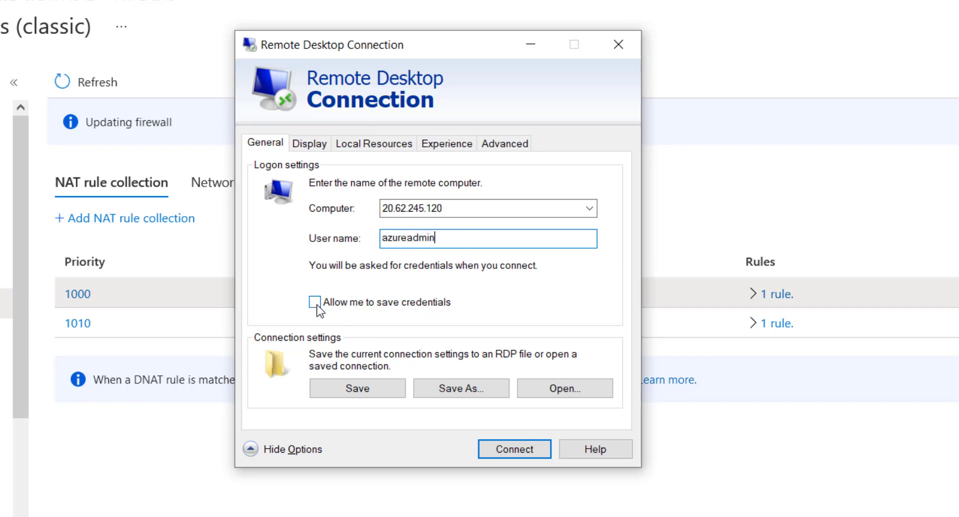
click(368, 394)
click(550, 449)
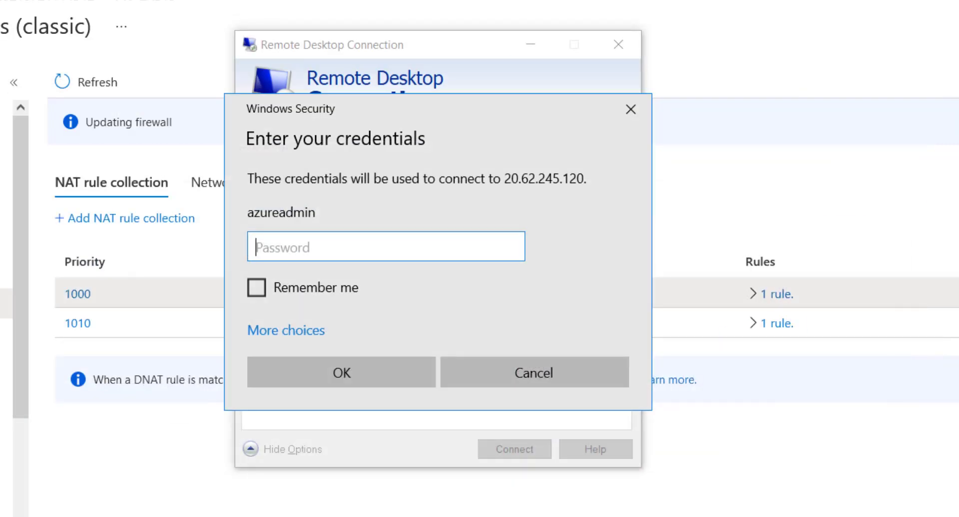
Supply the account password from the notes and accept the certificate warning
key(alt+Tab)
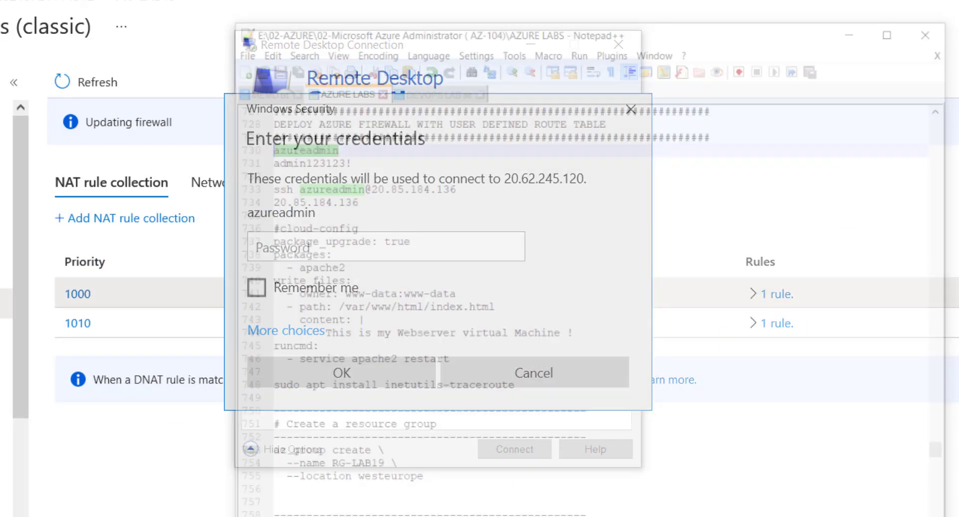
drag(320, 89, 222, 80)
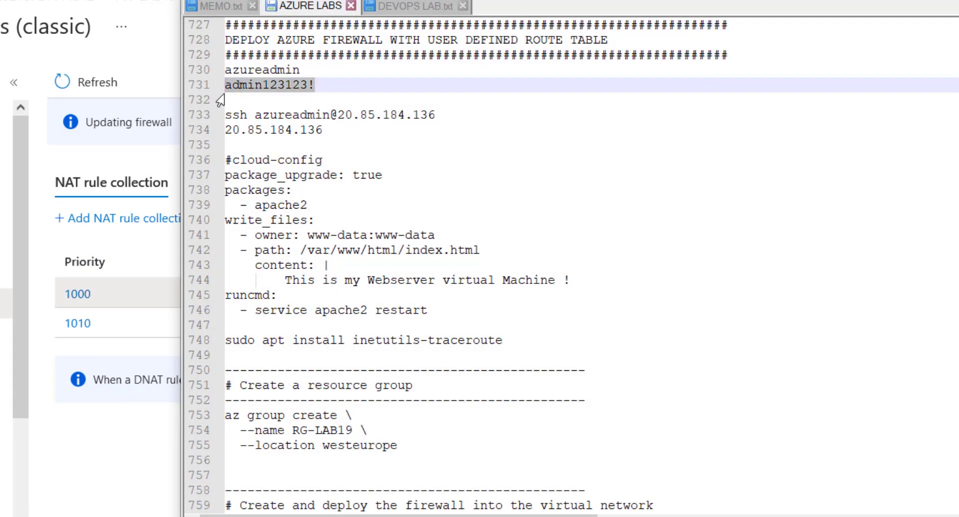
key(alt+Tab)
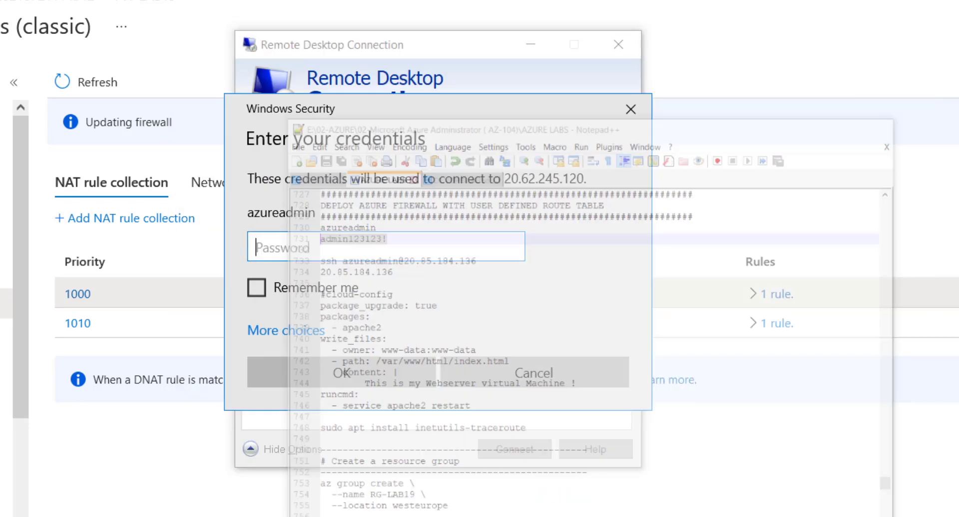
key(ctrl+v)
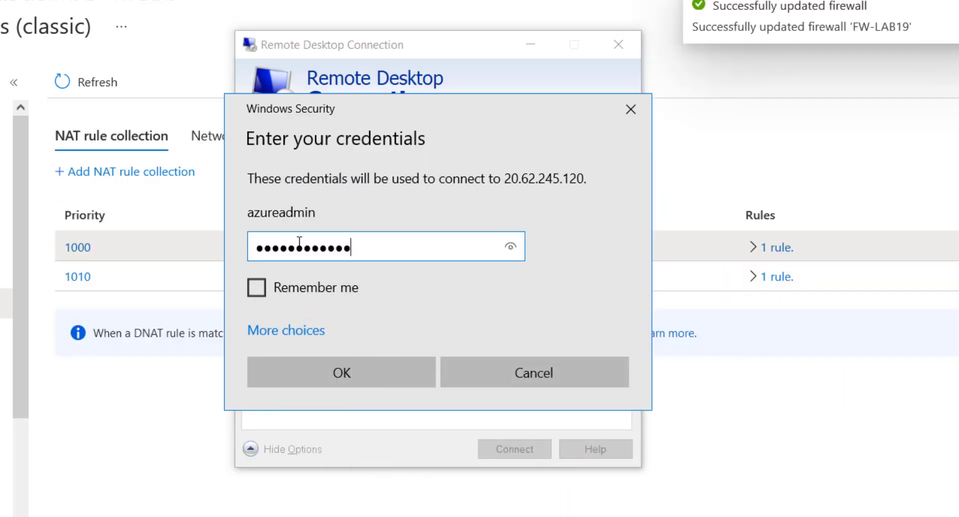
click(338, 367)
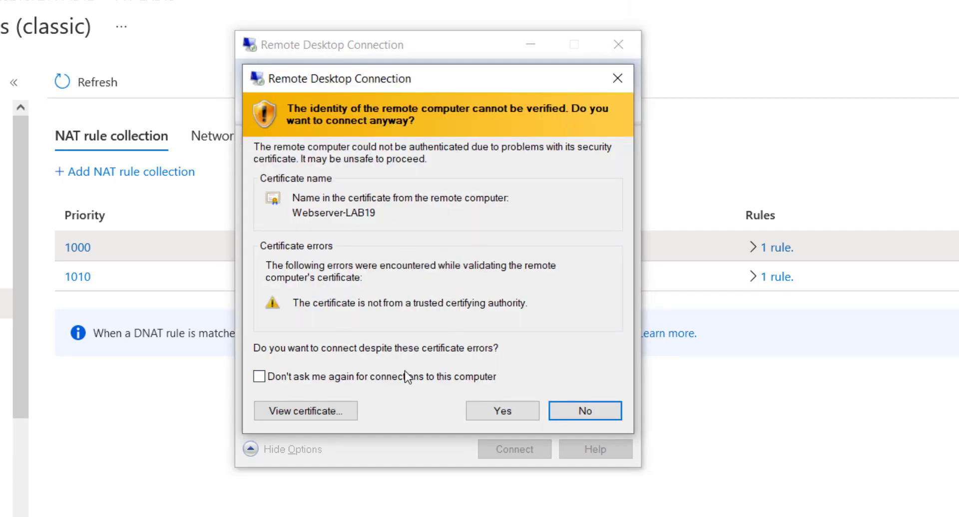
click(505, 413)
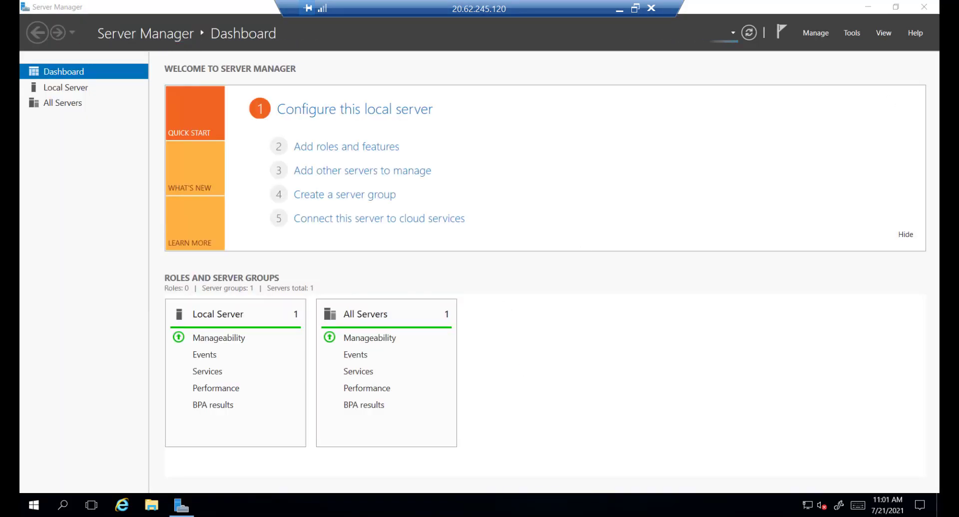
Accept the recommended Internet Explorer 11 settings on the server, then set the browser aside
click(121, 506)
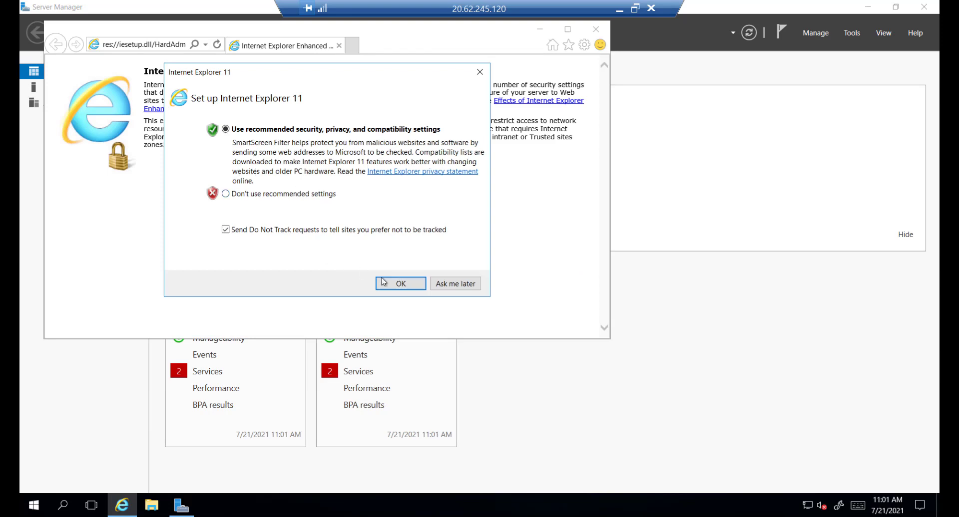
click(391, 283)
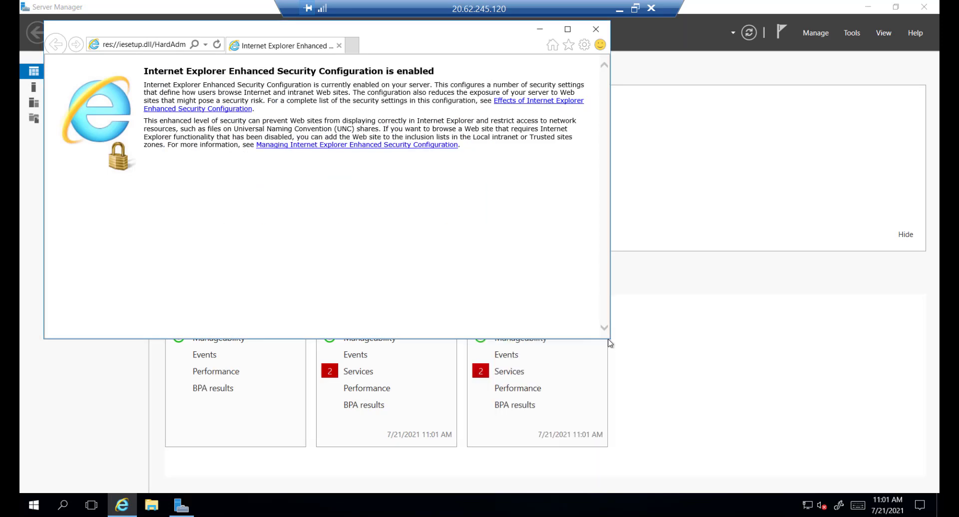
drag(606, 339, 827, 469)
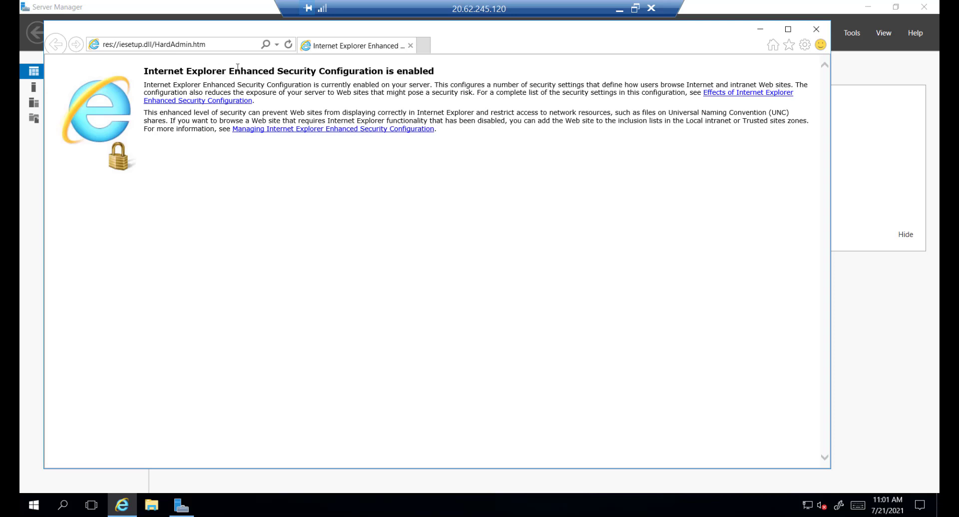
drag(298, 67, 309, 71)
click(384, 70)
click(761, 30)
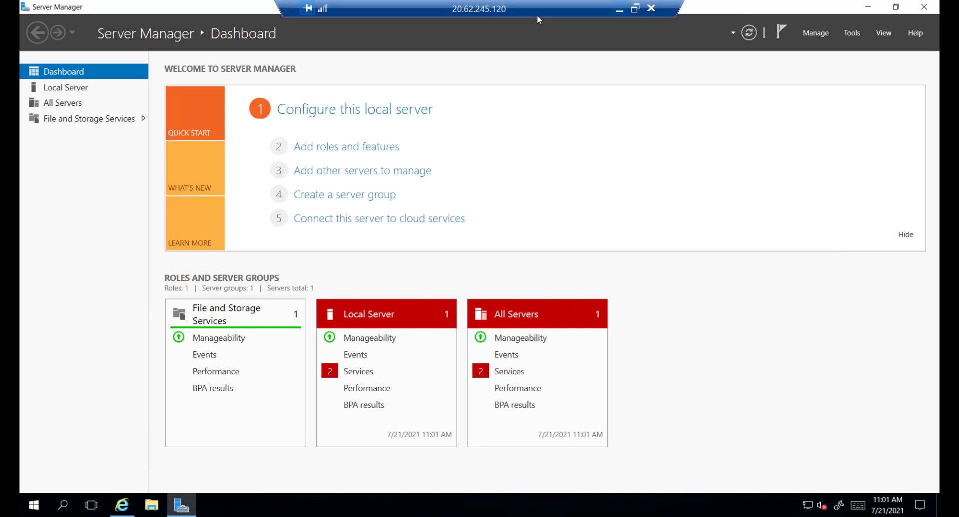
Turn IE Enhanced Security Configuration off for Administrators and Users, then minimize Server Manager
click(66, 89)
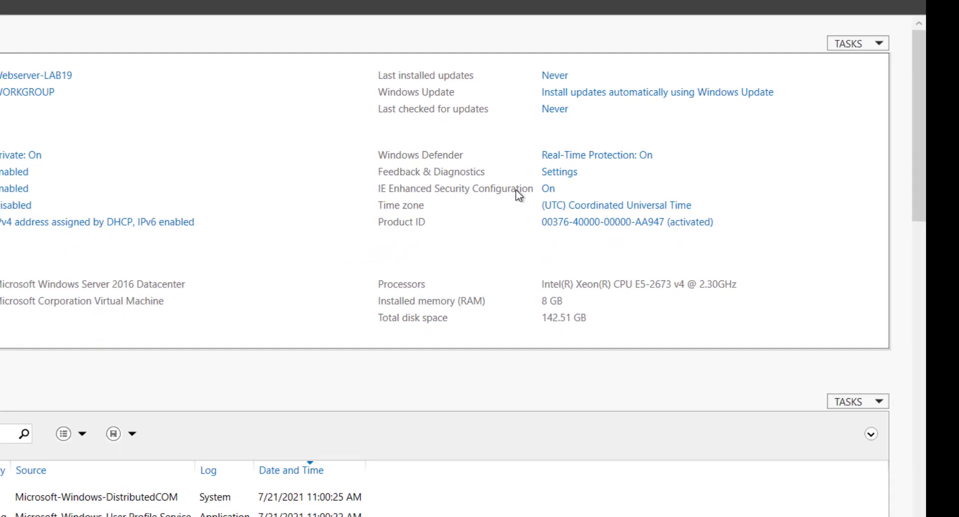
click(548, 189)
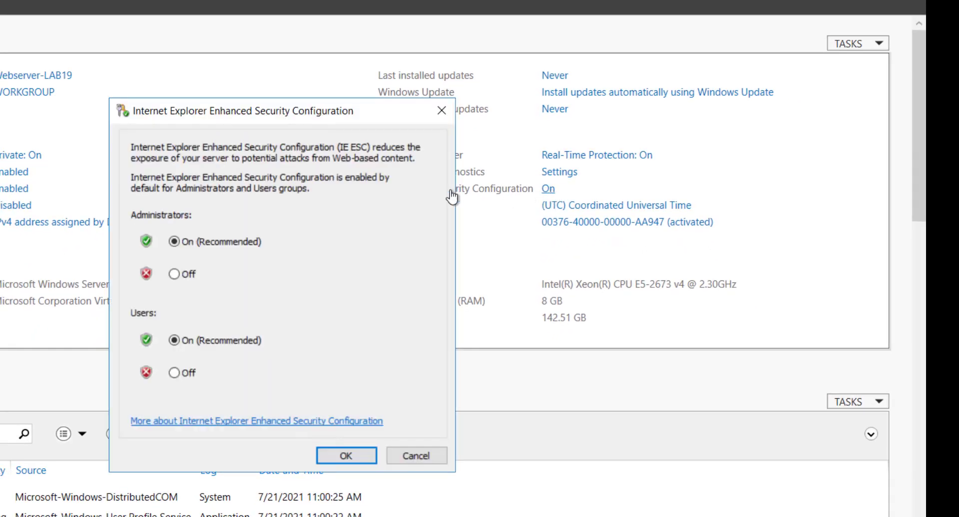
click(175, 274)
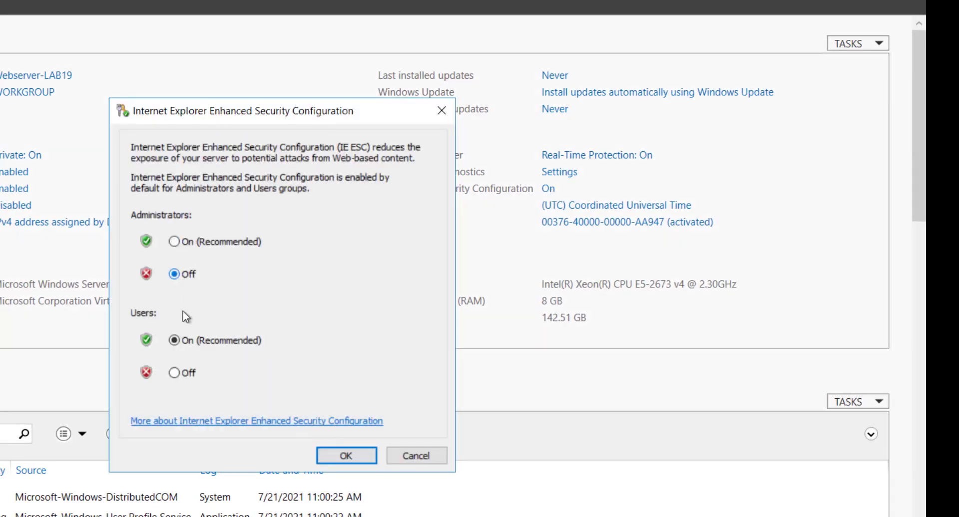
click(175, 373)
click(368, 457)
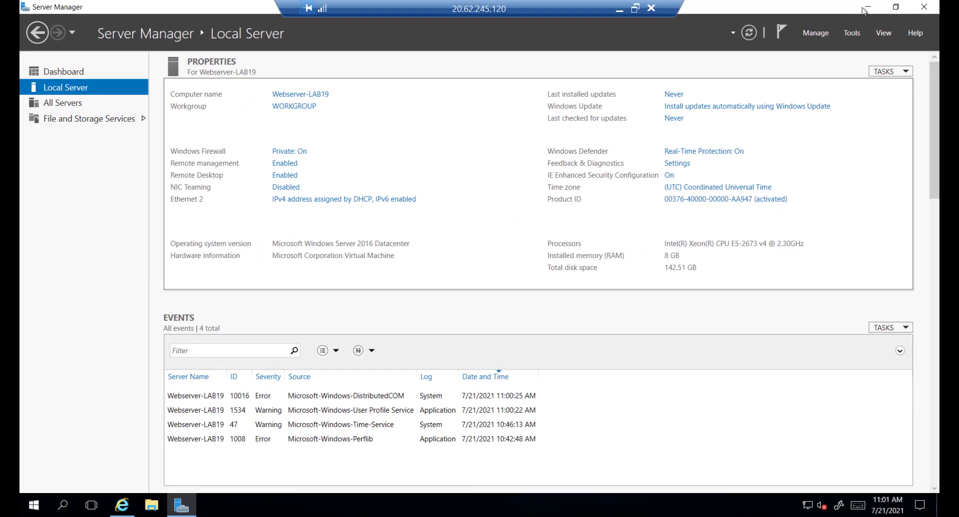
click(862, 7)
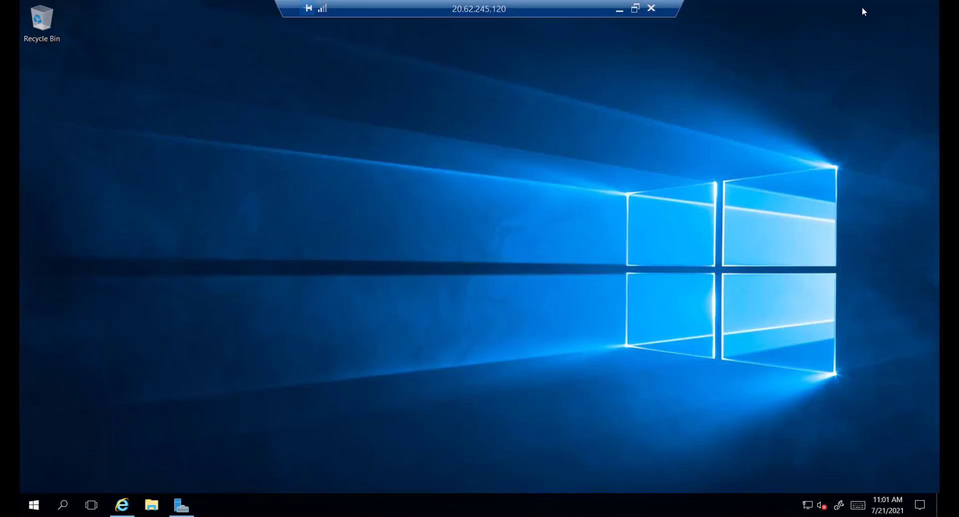
drag(122, 505, 198, 514)
click(184, 506)
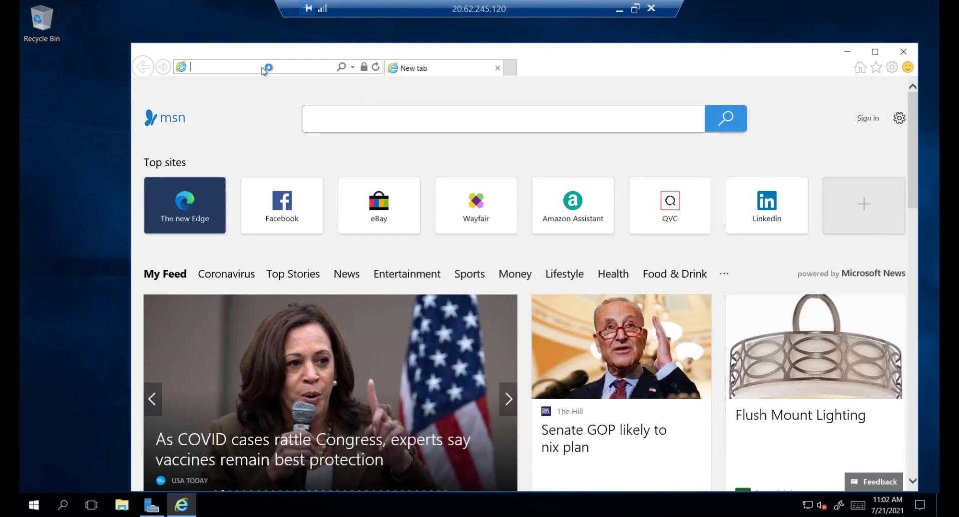
text(www.google)
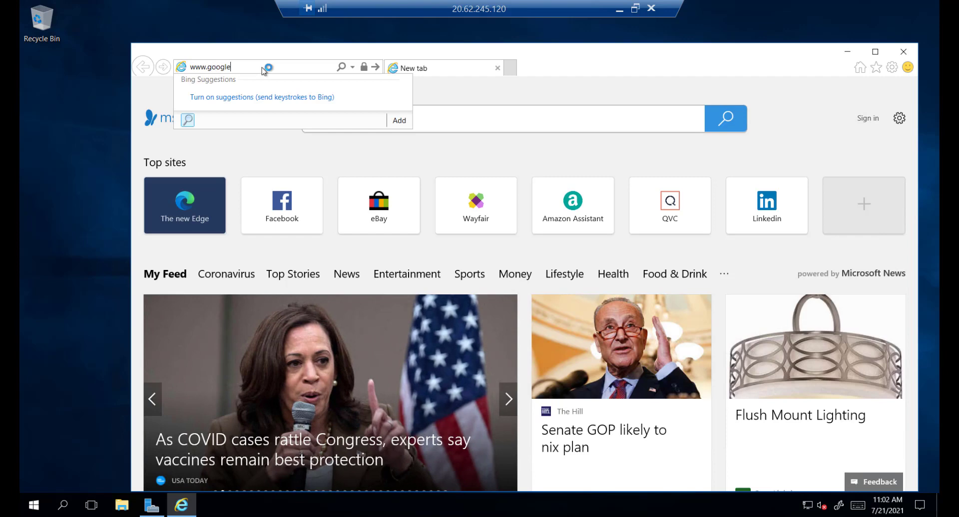
text(.com)
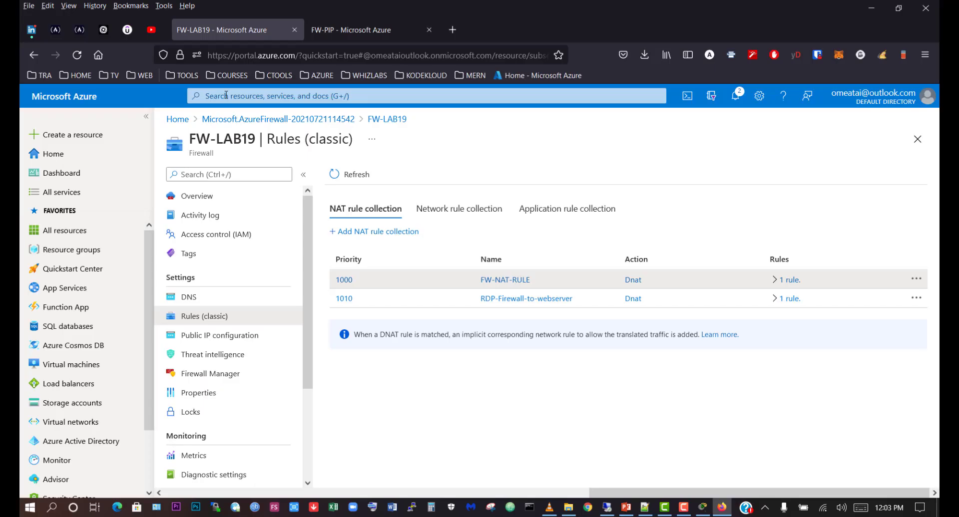
click(226, 95)
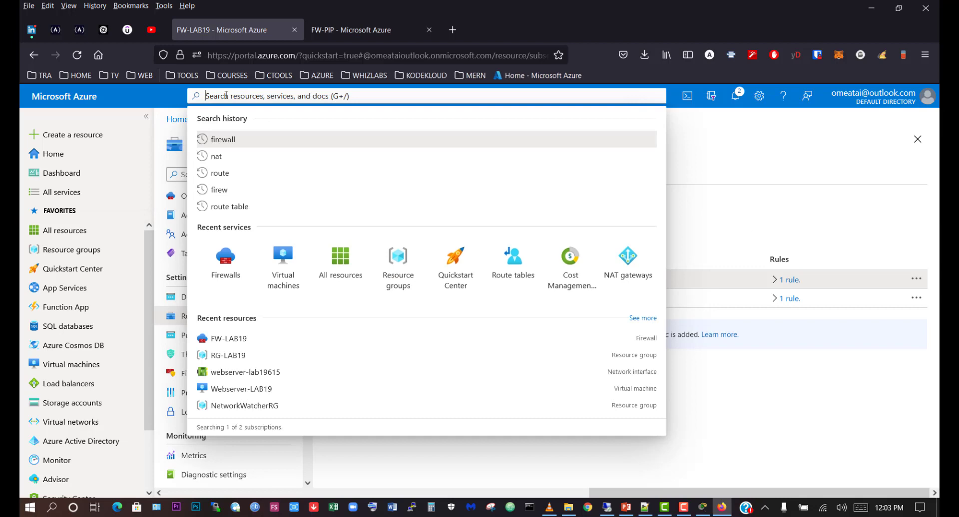
Search the portal for route tables and start creating a new one
text(e)
key(BackSpace)
text(rou)
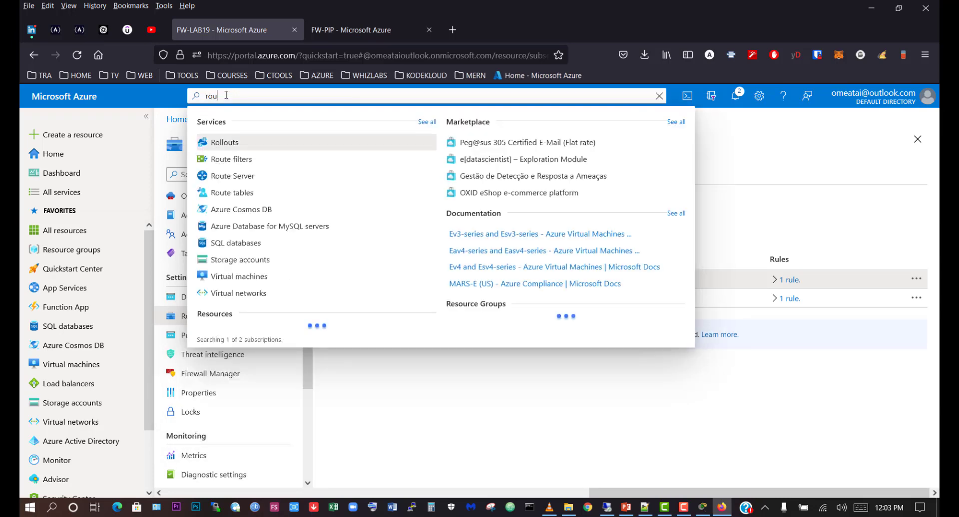
text(te tab)
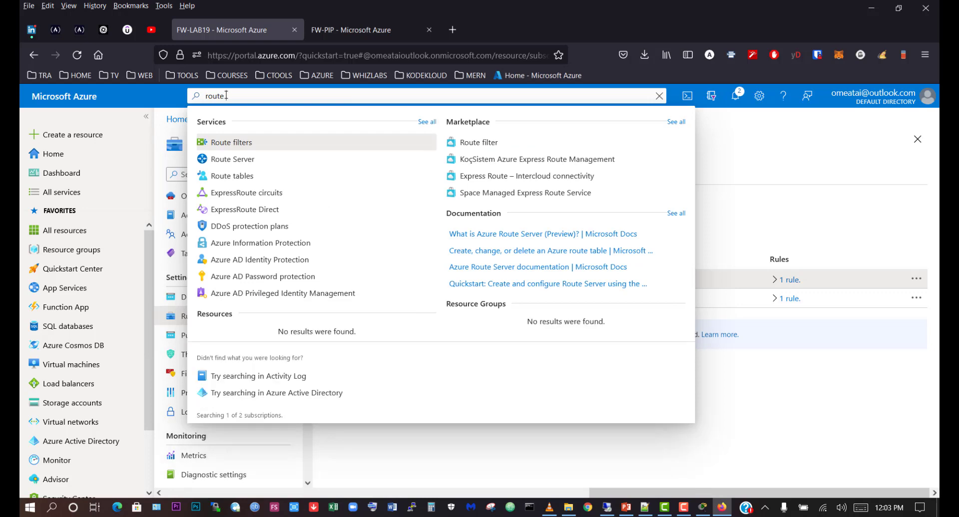
click(237, 140)
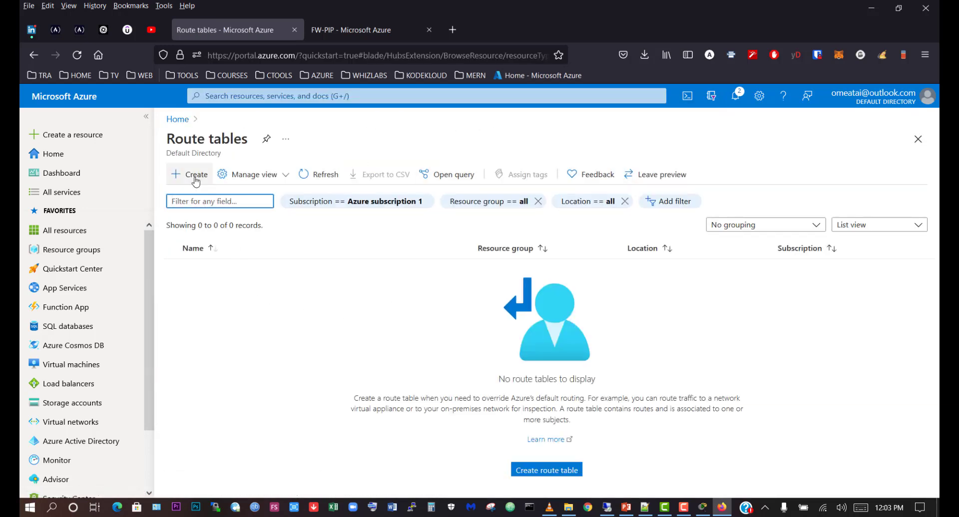
click(197, 178)
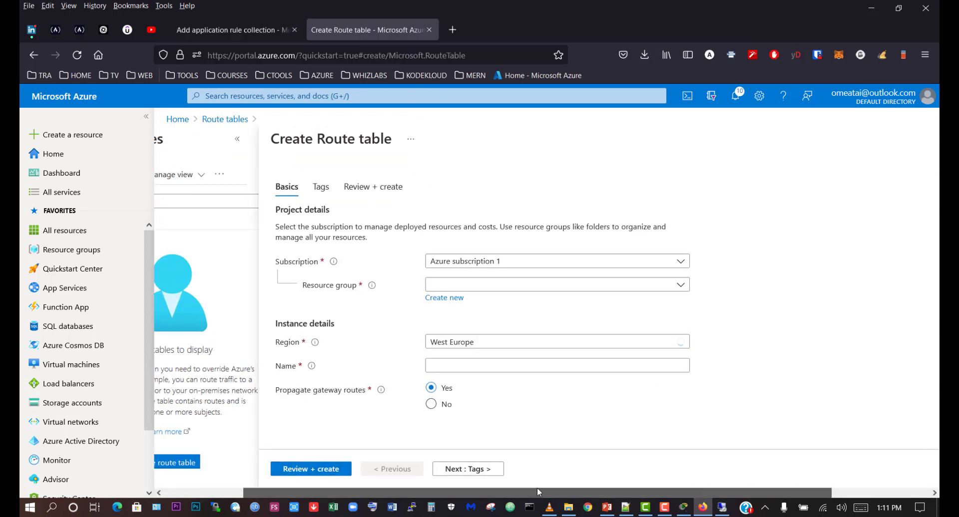
Choose resource group RG-LAB19 and region East US, and name it RT-LAB19
click(346, 287)
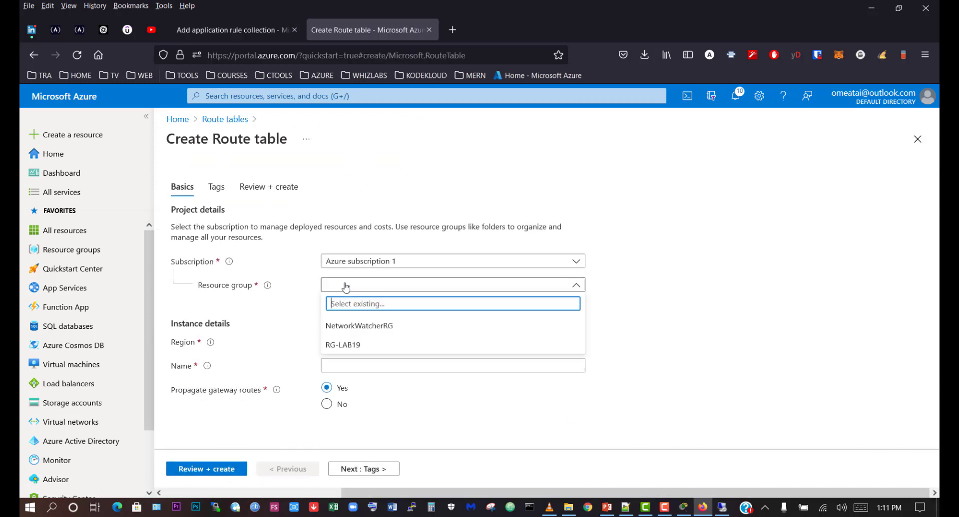
click(274, 295)
click(342, 287)
click(356, 344)
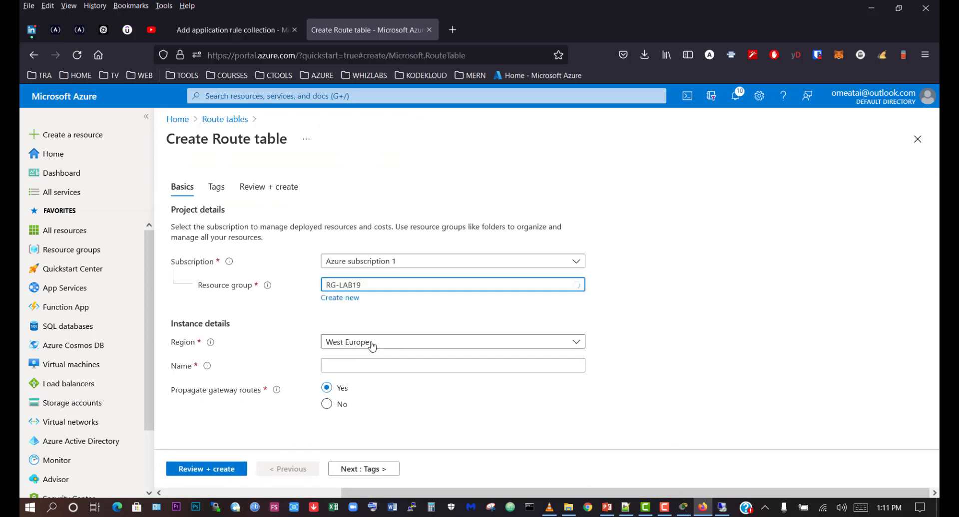
click(372, 345)
scroll(372, 194, up, 10)
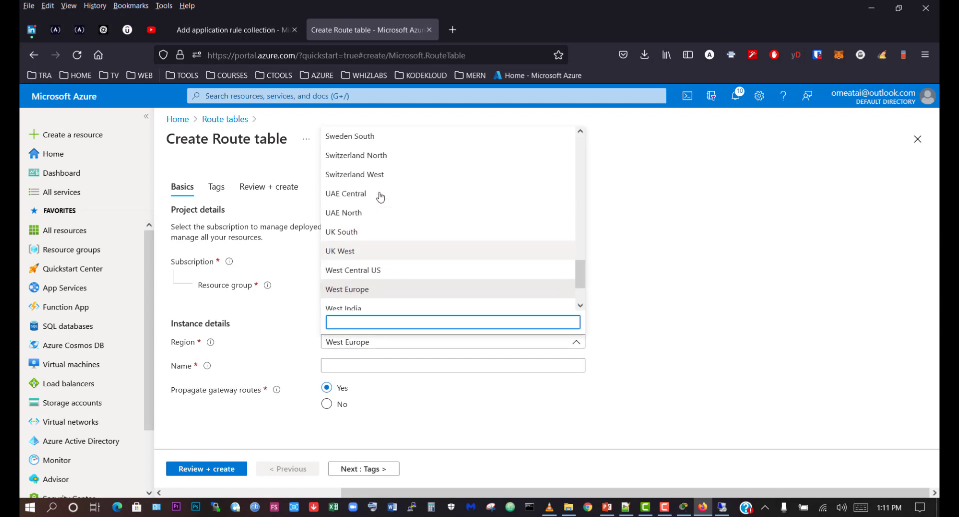
click(340, 264)
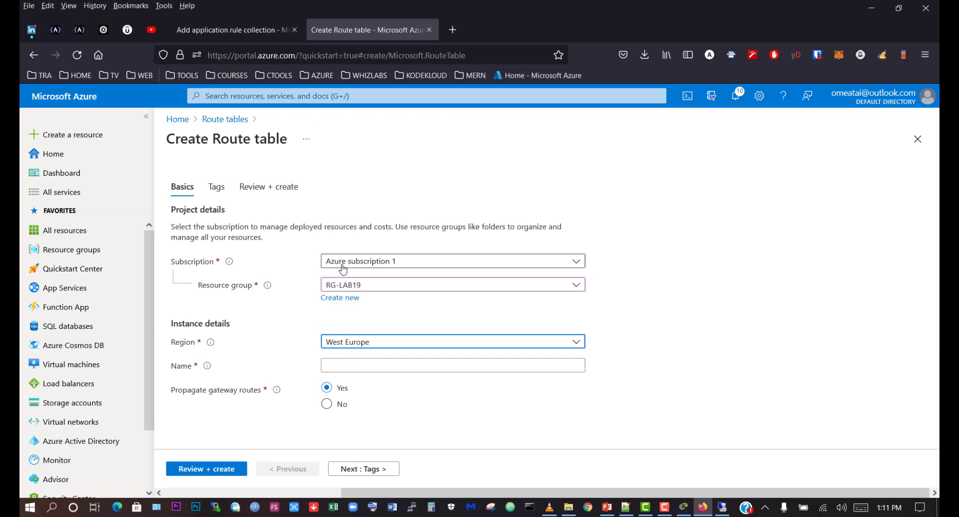
click(334, 367)
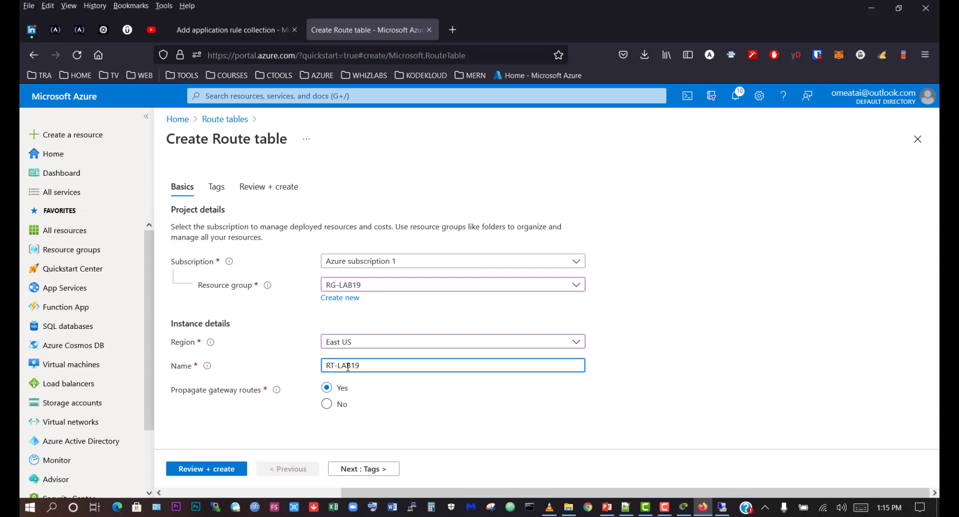
Review and create RT-LAB19, then open the new route table
click(388, 471)
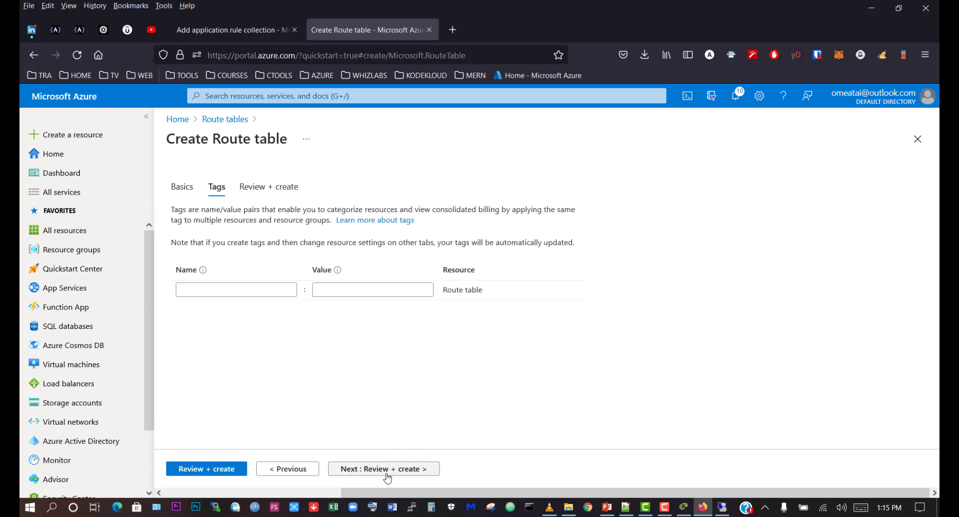
click(391, 472)
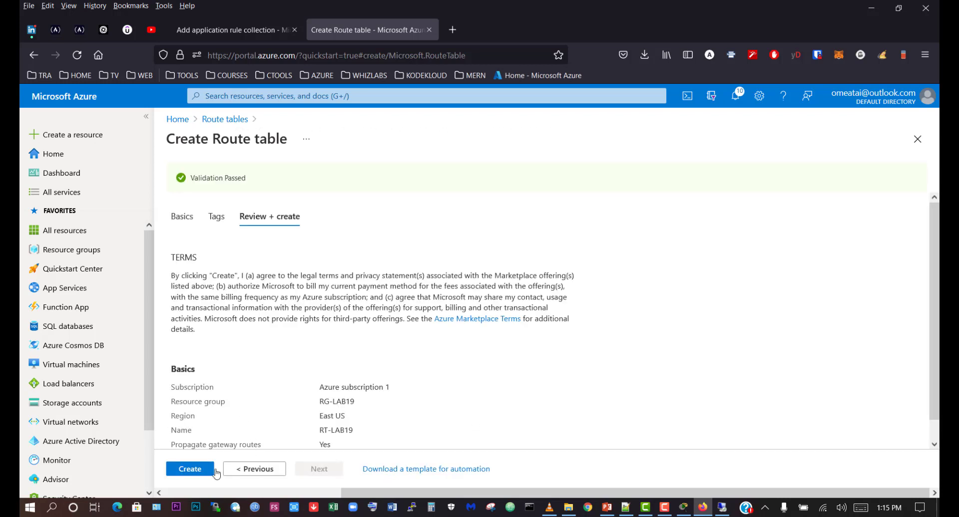
click(198, 470)
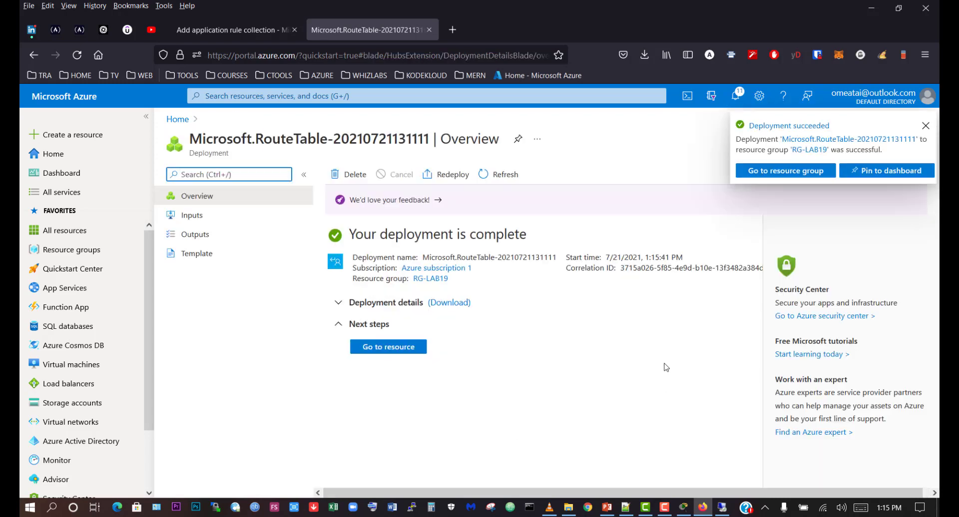
click(413, 346)
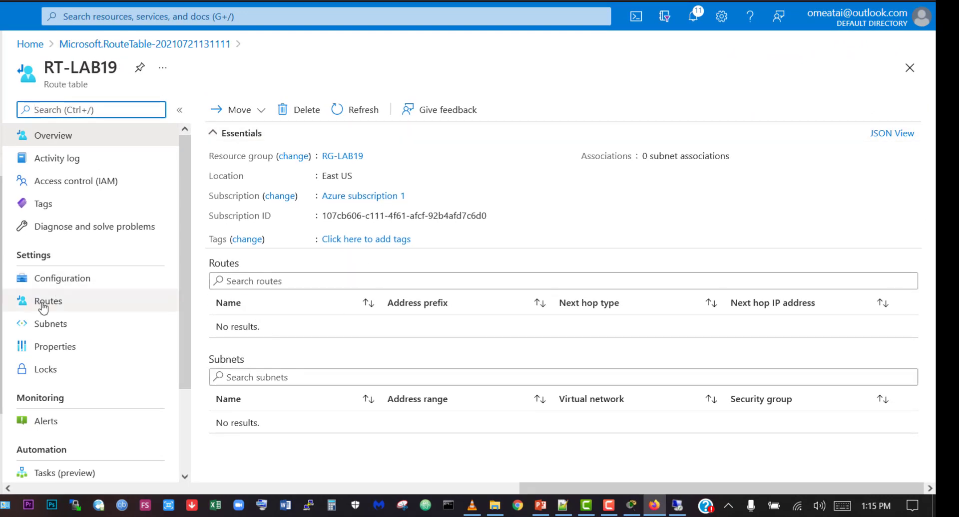
Add route Route-to-firewall, 0.0.0.0/0 to virtual appliance 10.0.1.4, then view the Packet Tracer diagram
click(62, 301)
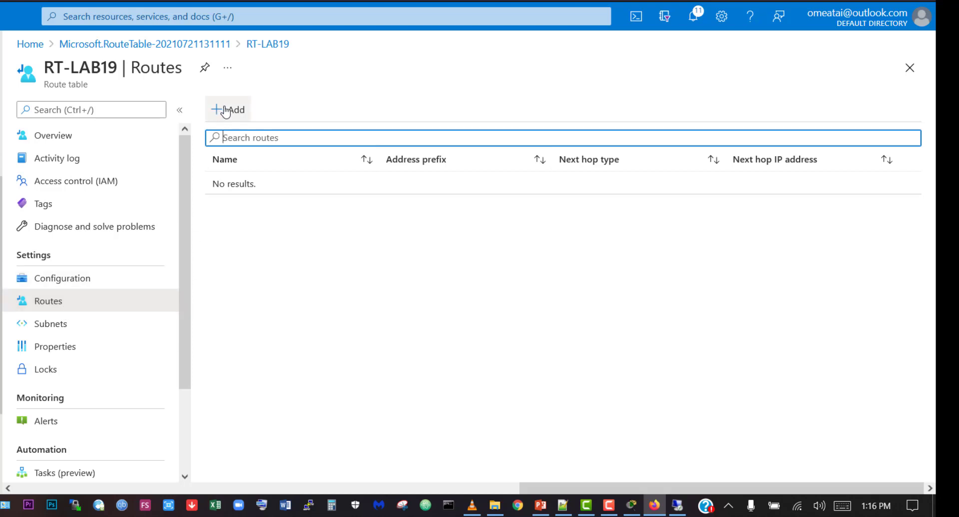
click(224, 108)
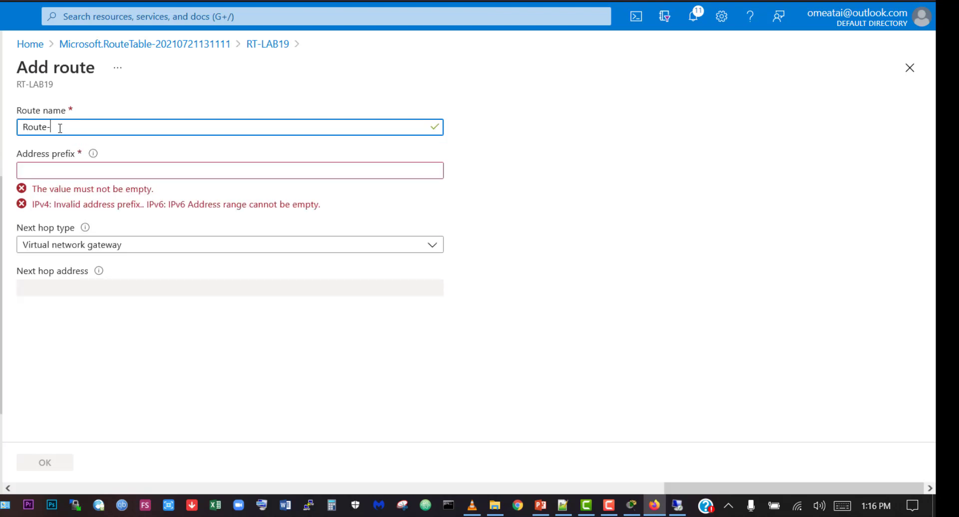
text(-fi)
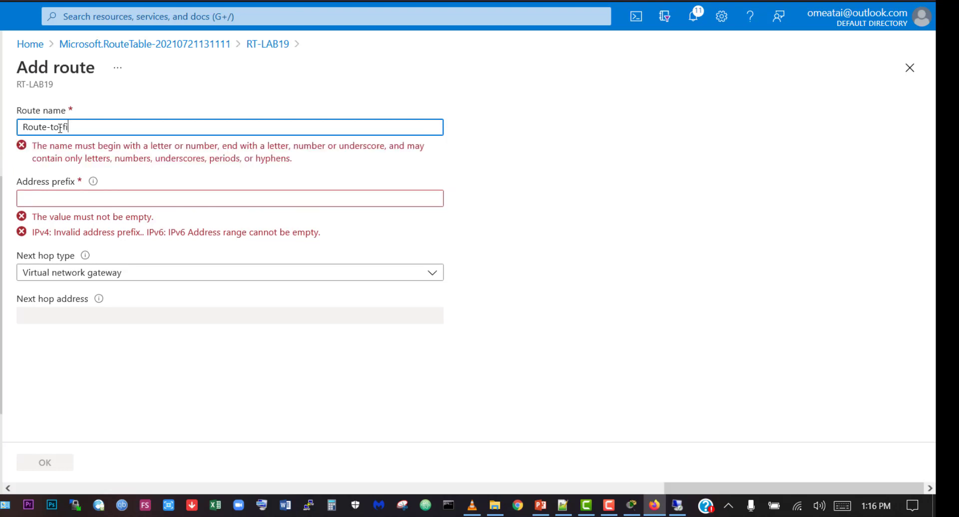
text(rewall)
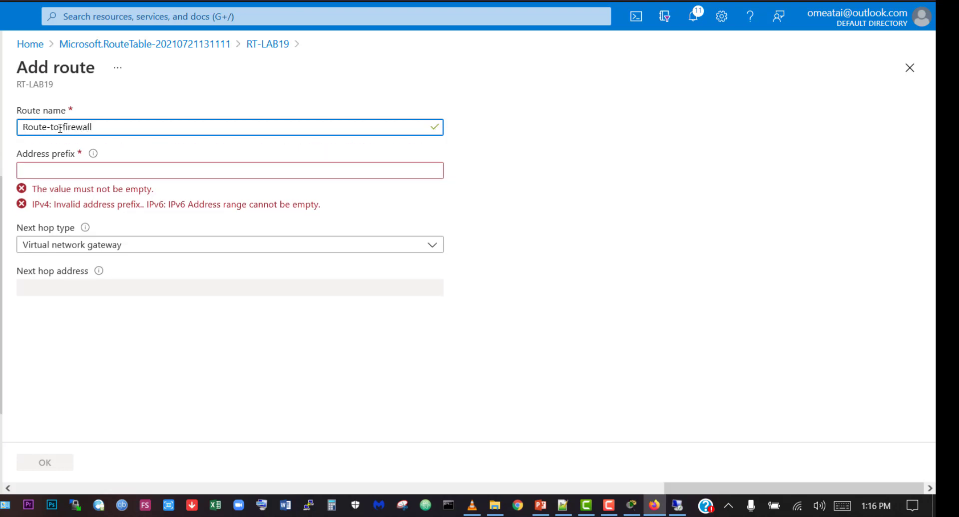
click(62, 166)
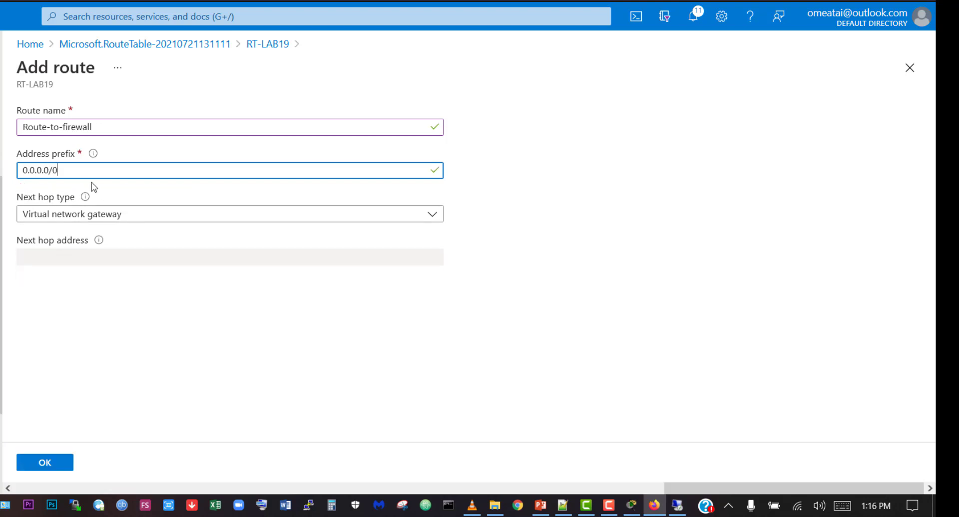
click(102, 219)
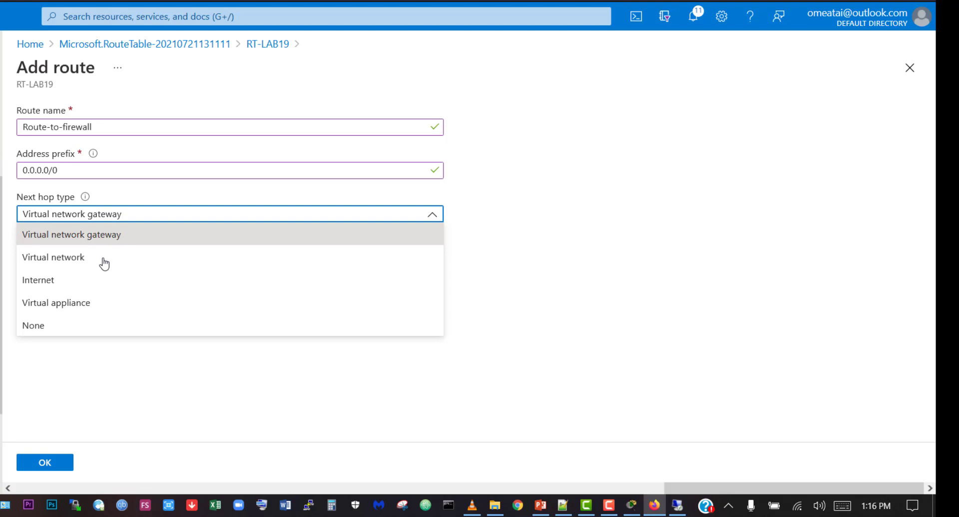
click(68, 302)
click(99, 257)
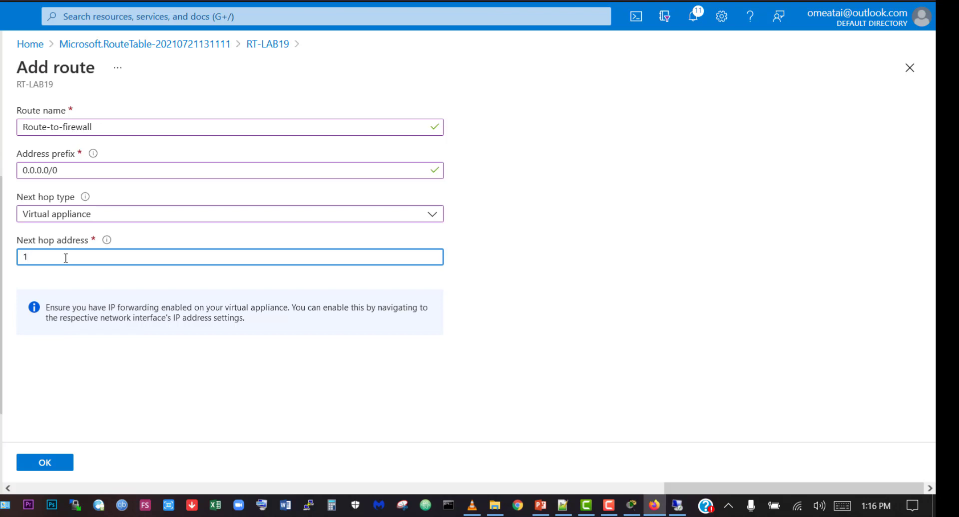
text(10.0.1.4)
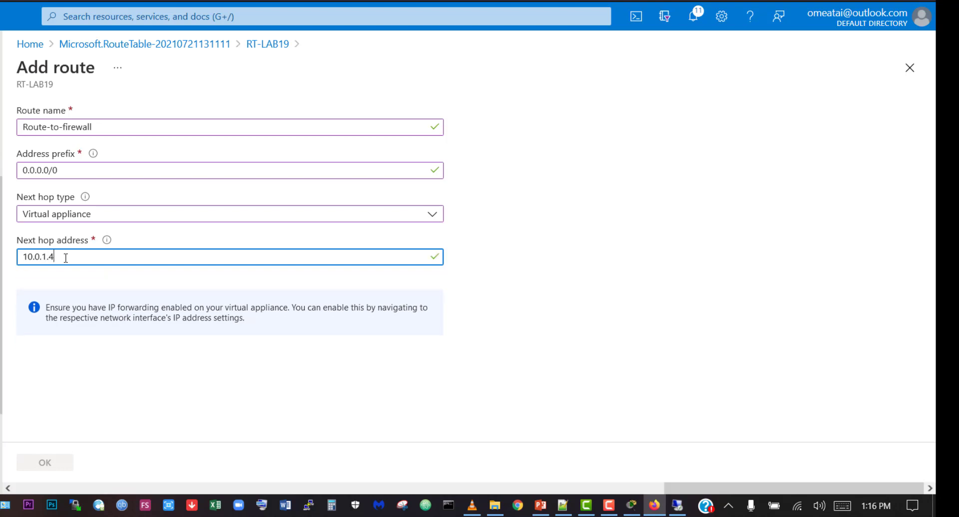
click(631, 505)
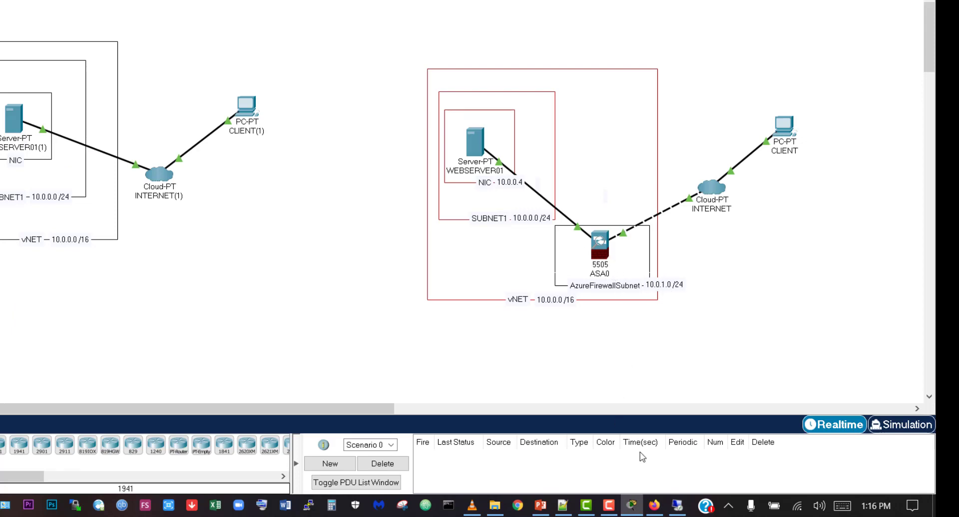
Back in the Add route form, open the portal home in a second tab
click(654, 506)
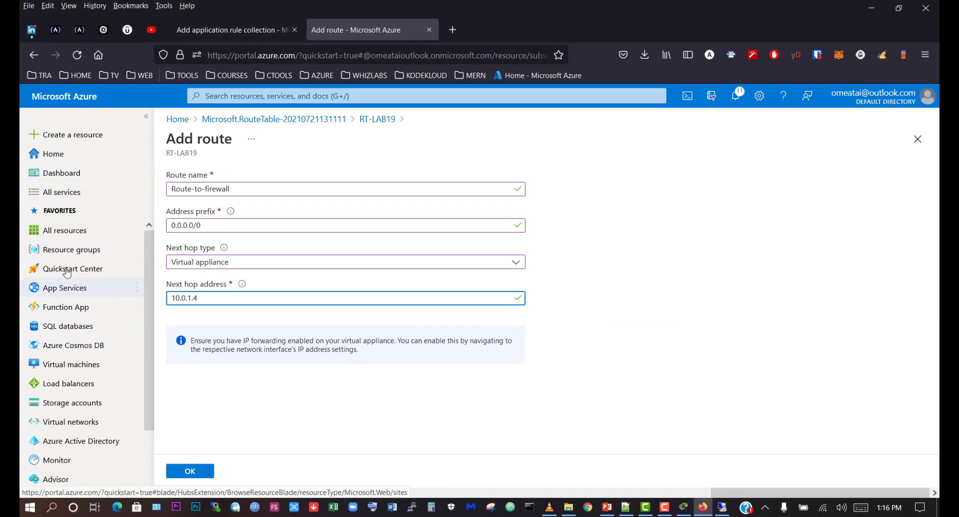
right_click(60, 157)
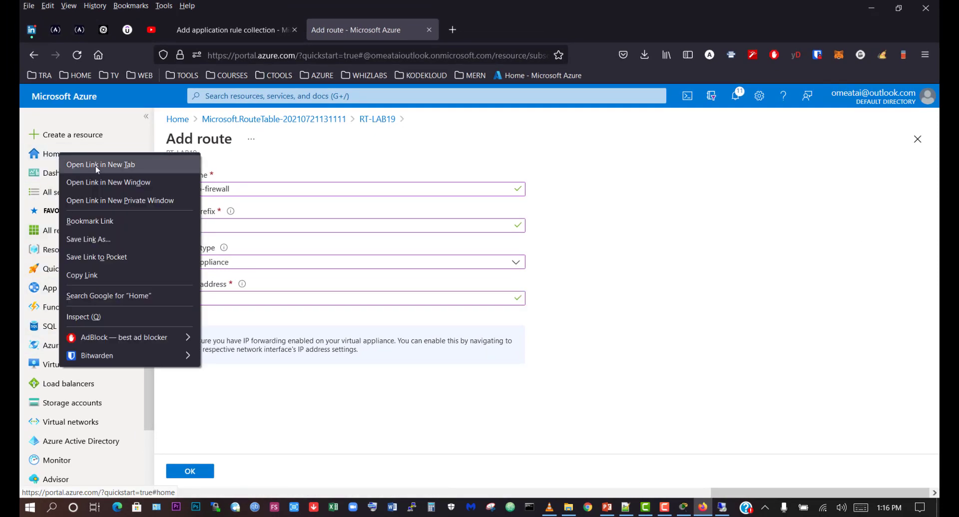
click(85, 161)
click(485, 32)
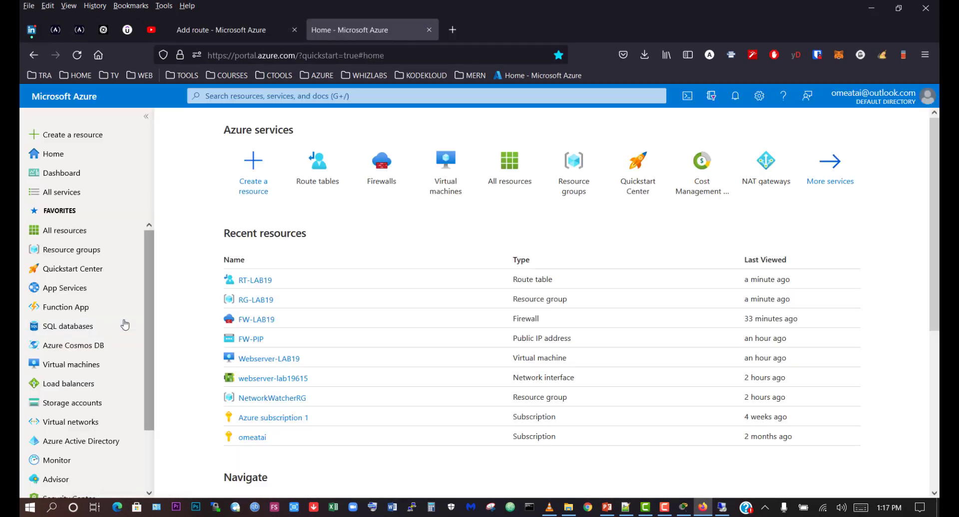
Open FW-LAB19 from Firewalls, check its private IP 10.0.1.4, and return to Add route
click(235, 96)
click(231, 155)
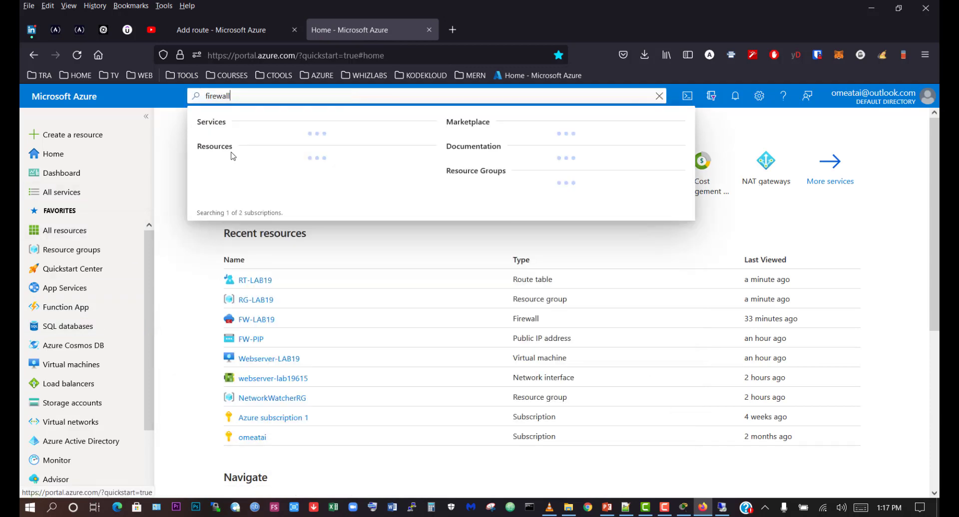
click(241, 145)
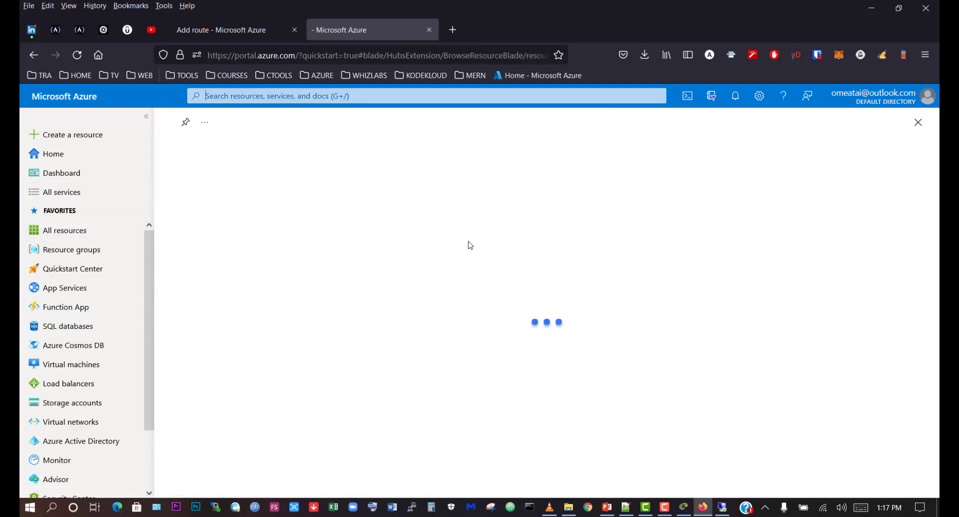
click(214, 274)
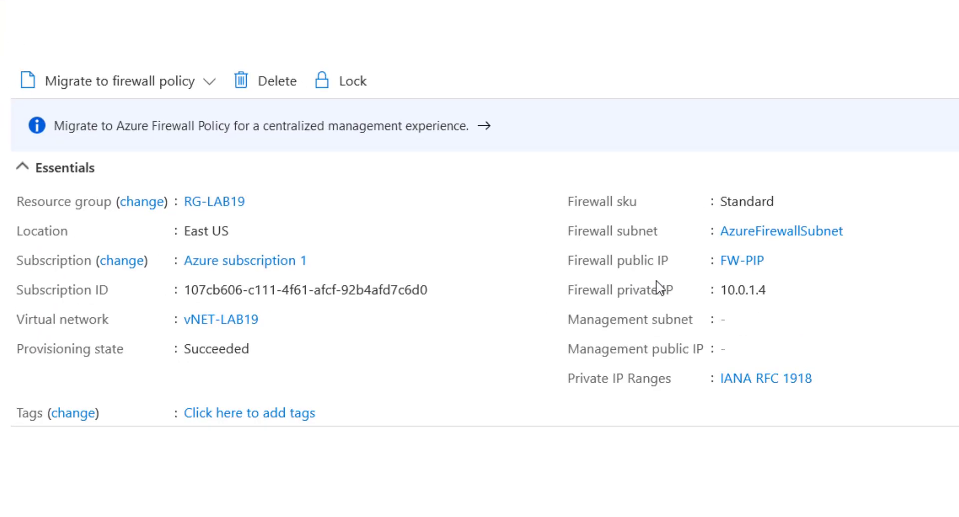
drag(721, 291, 766, 298)
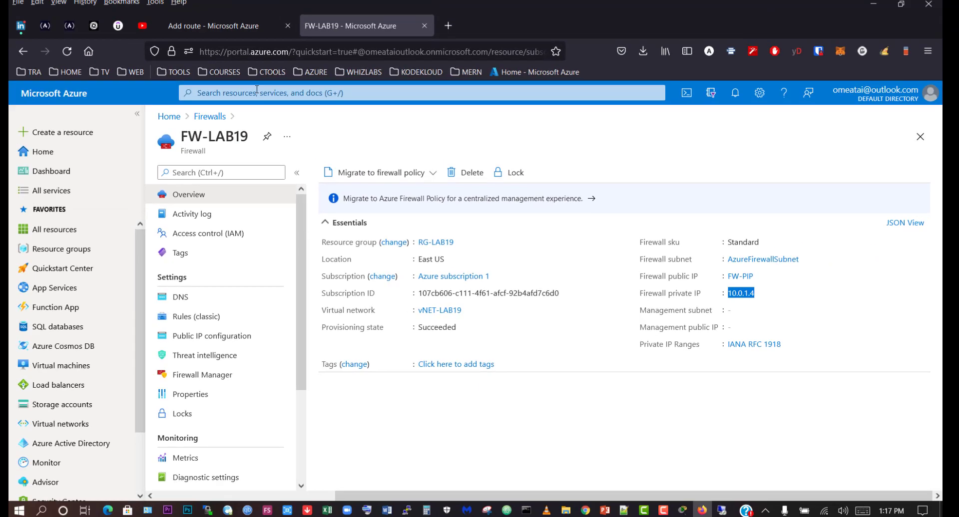
click(237, 29)
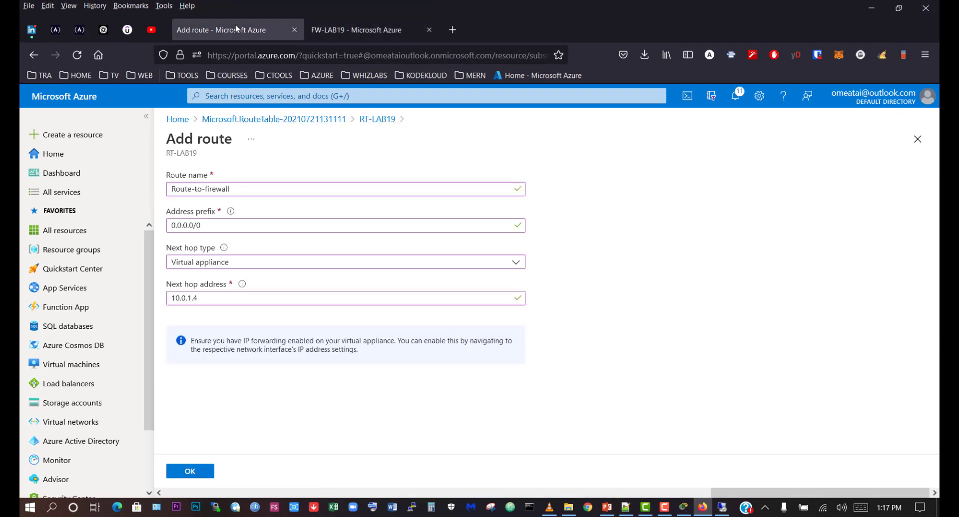
Save Route-to-firewall, then associate RT-LAB19 with subnet1 (10.0.0.0/24) of vNET-LAB19
click(189, 472)
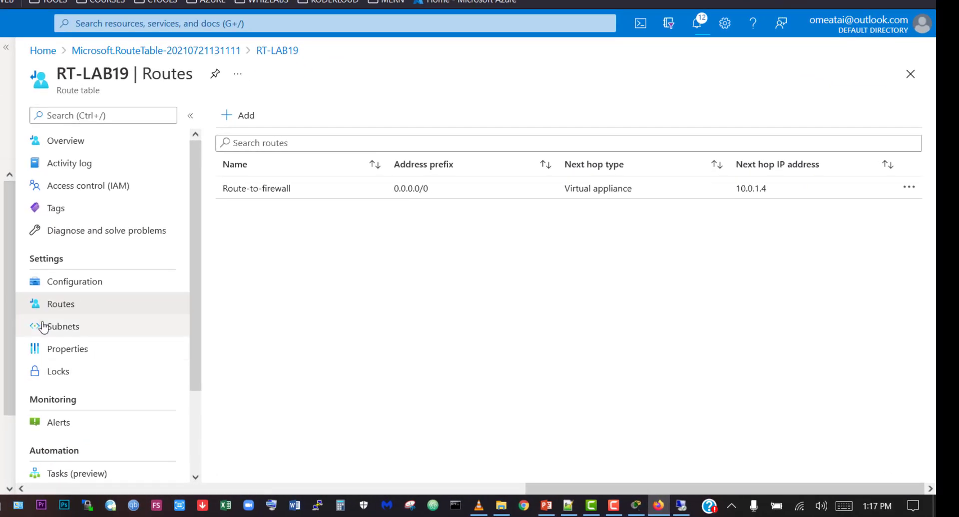
click(43, 326)
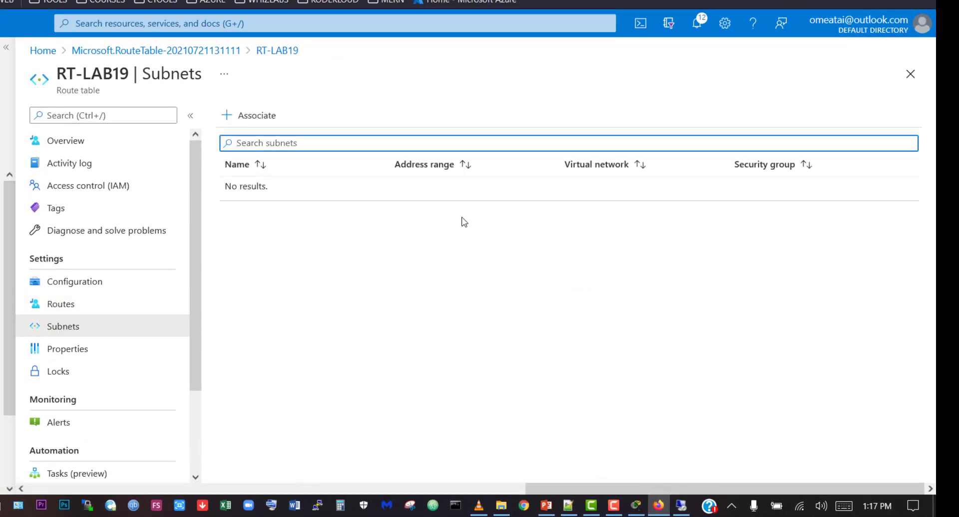
click(248, 116)
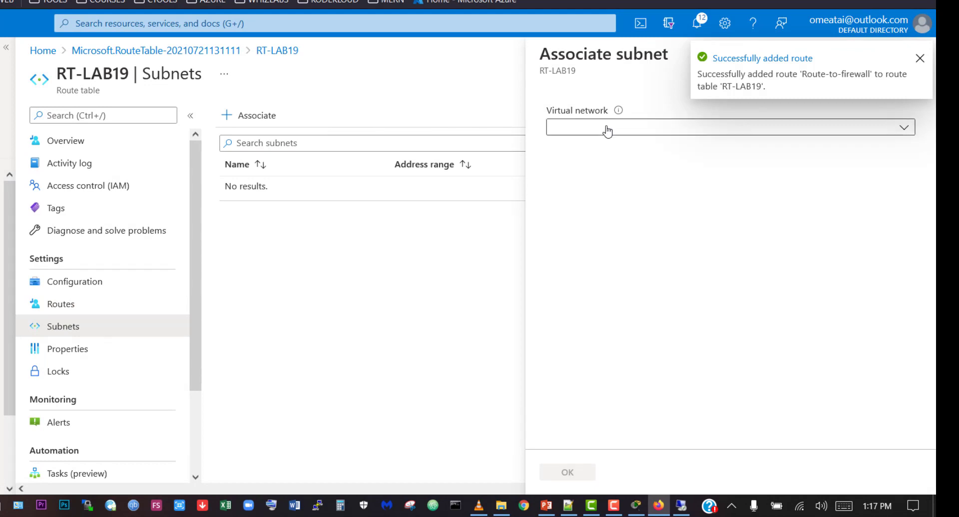
click(607, 131)
click(610, 189)
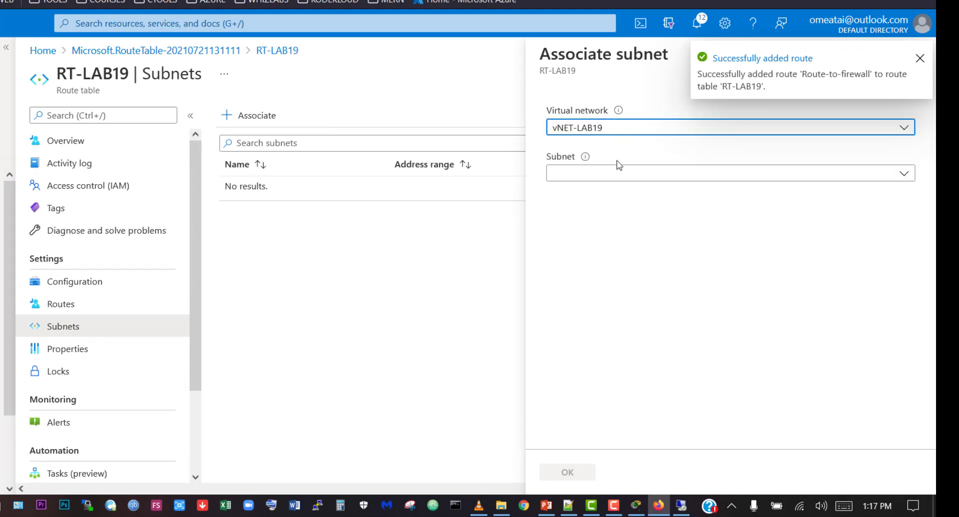
click(616, 174)
click(580, 269)
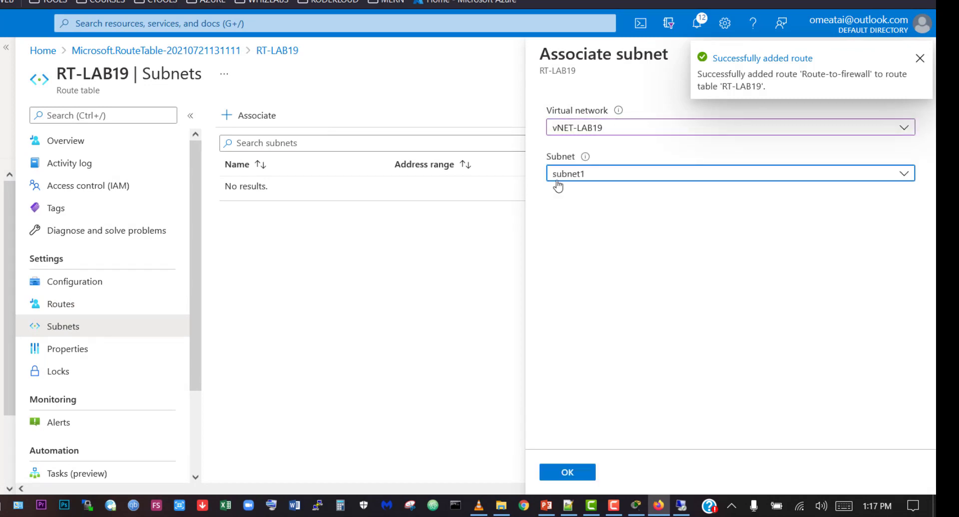
click(579, 476)
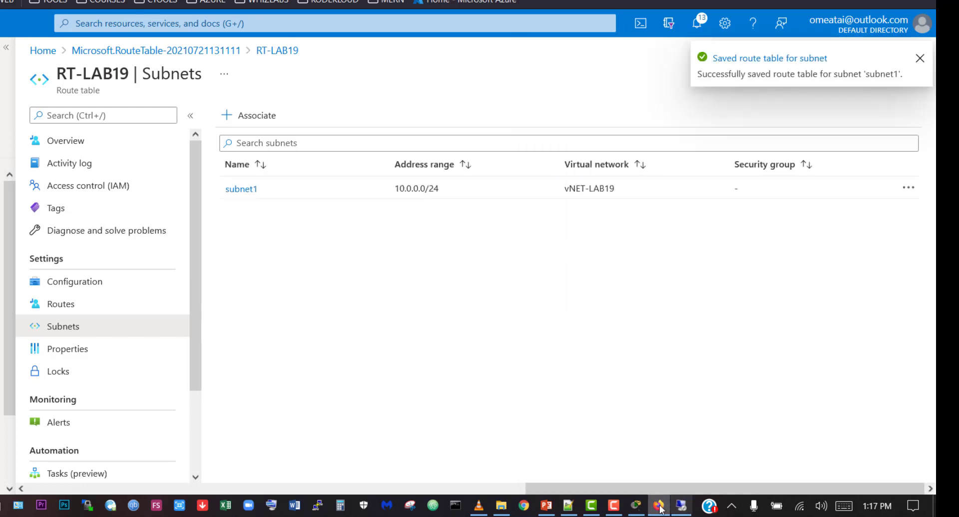
click(636, 506)
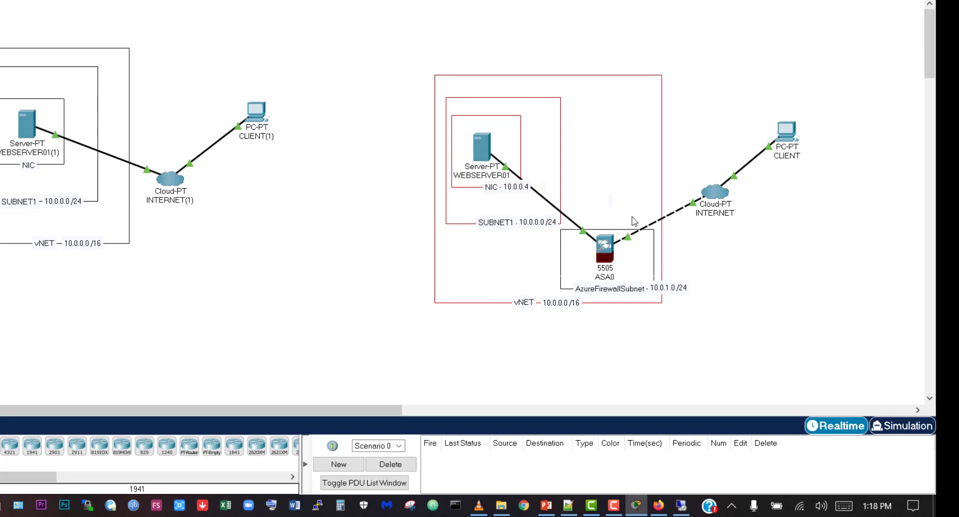
click(658, 505)
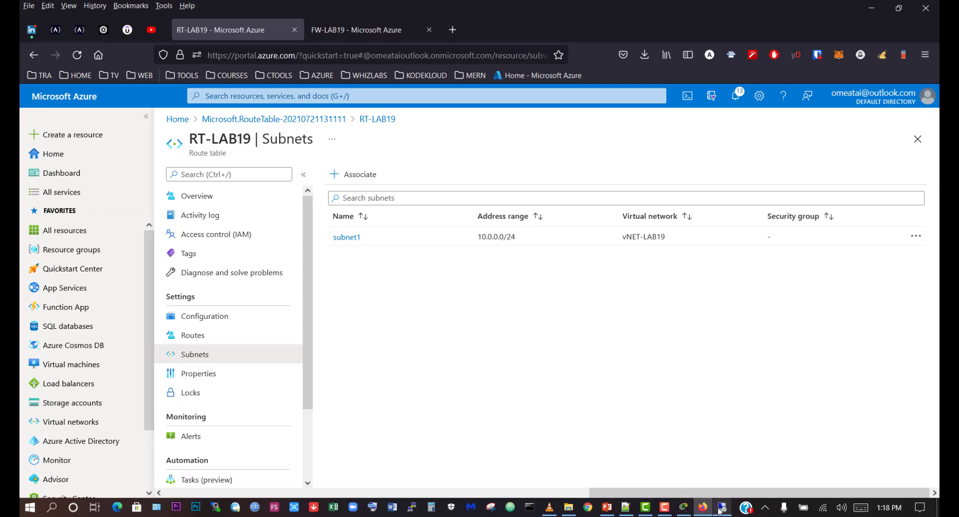
In the VM's Internet Explorer, review the earlier CNN, Google and BBC tabs and close them
click(719, 506)
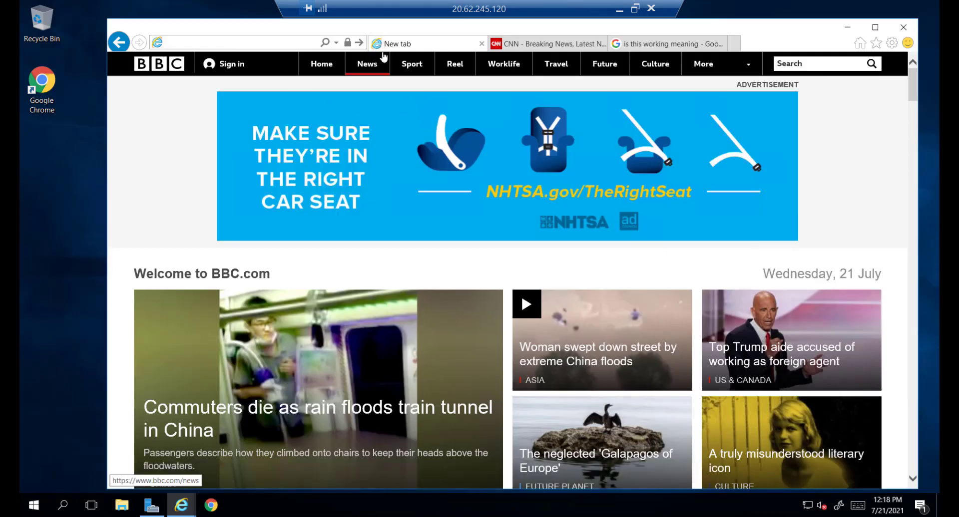
click(242, 44)
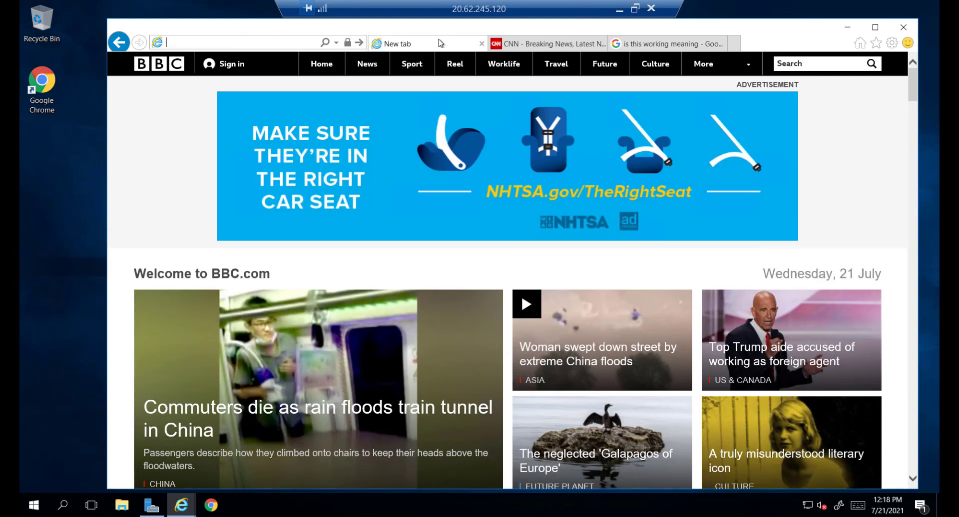
click(530, 50)
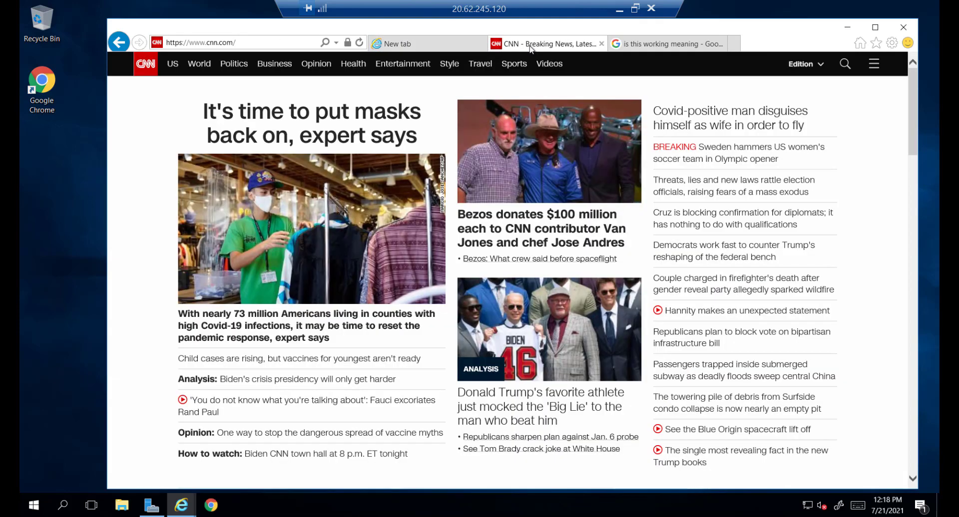
click(234, 65)
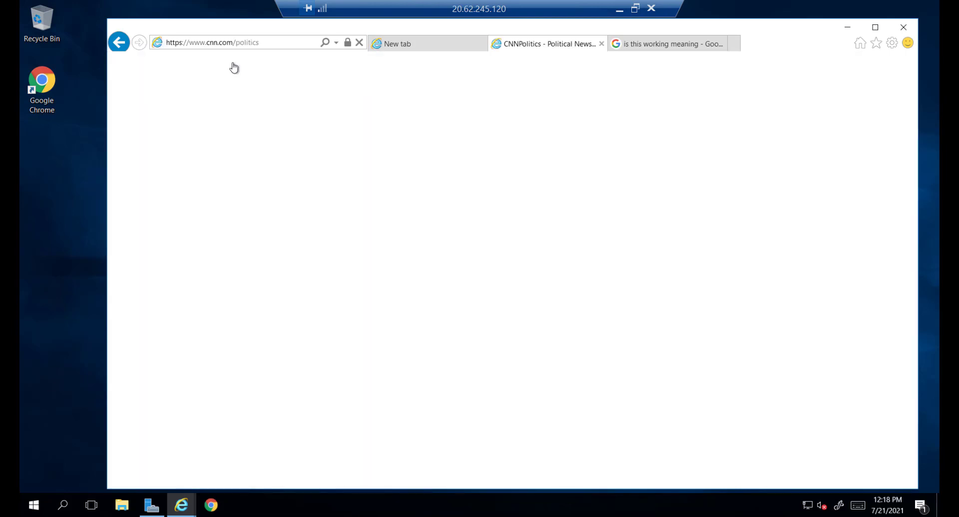
click(670, 49)
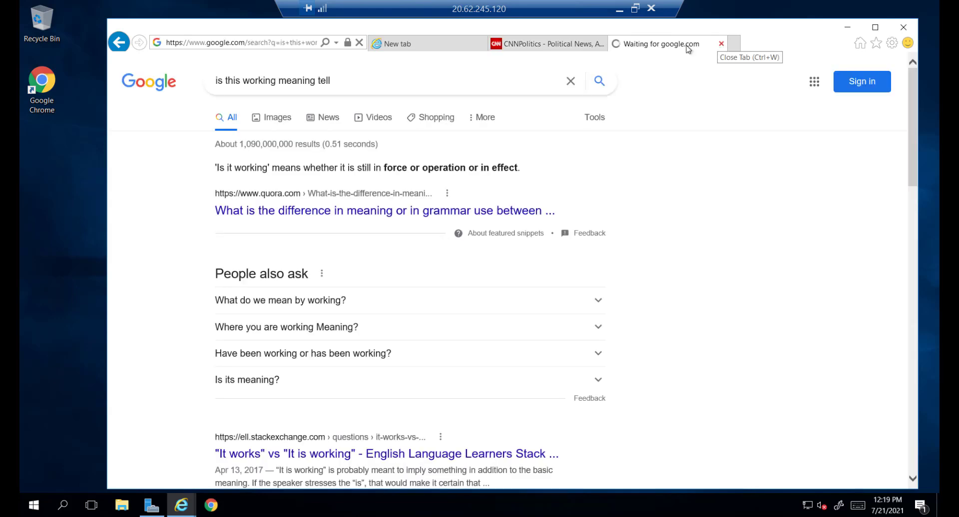
click(433, 49)
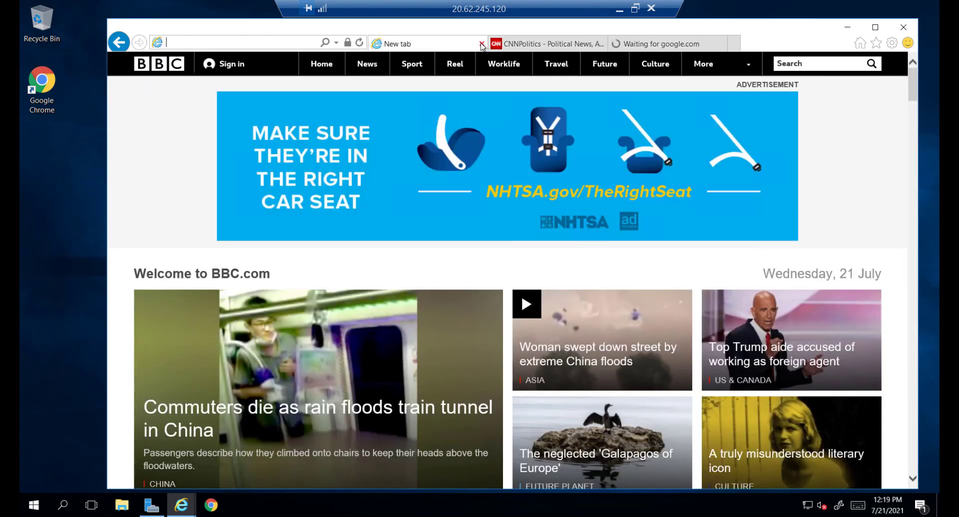
click(482, 45)
click(481, 45)
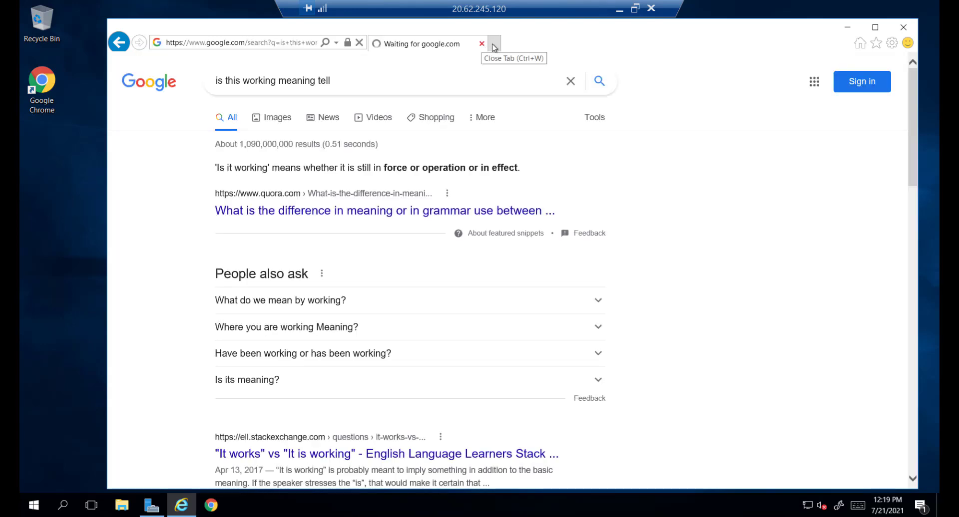
Load bbc.com in a new tab and read the firewall's Deny message
click(493, 47)
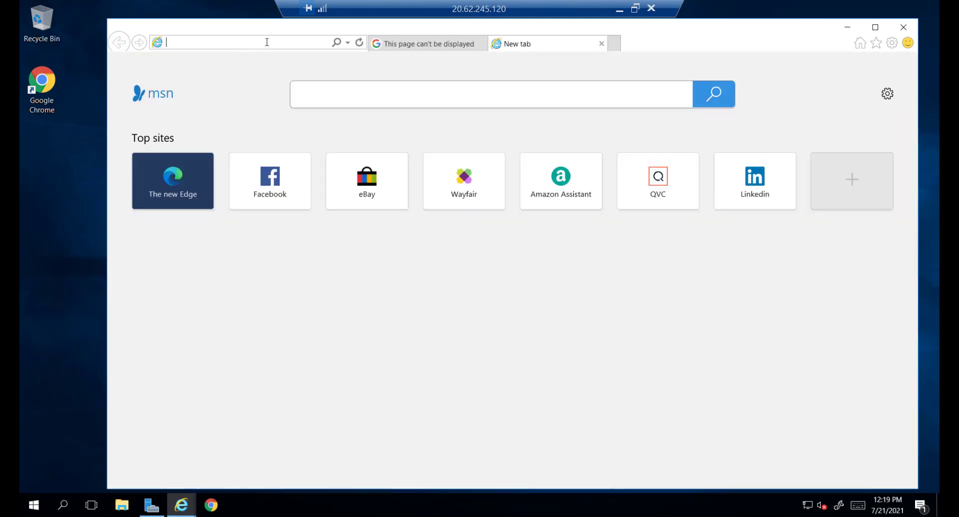
text(bbc.)
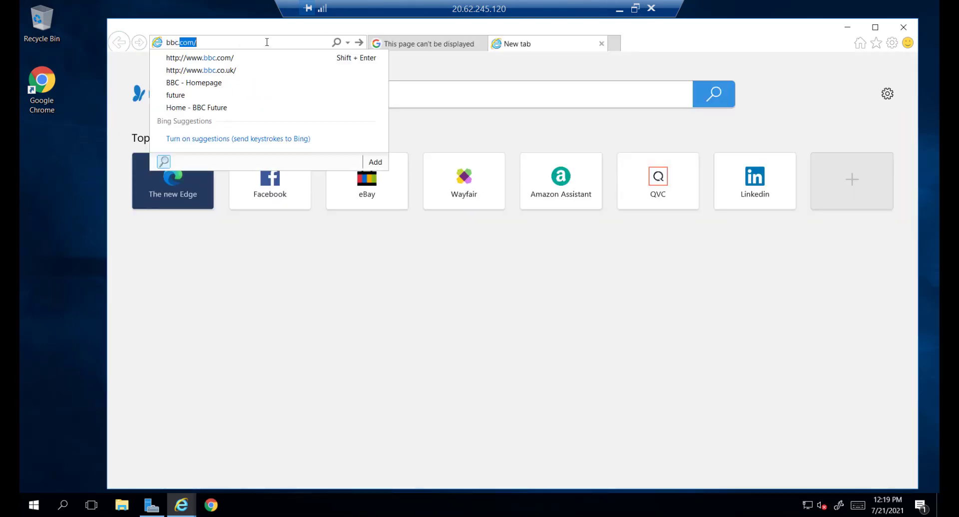
text(com)
key(Return)
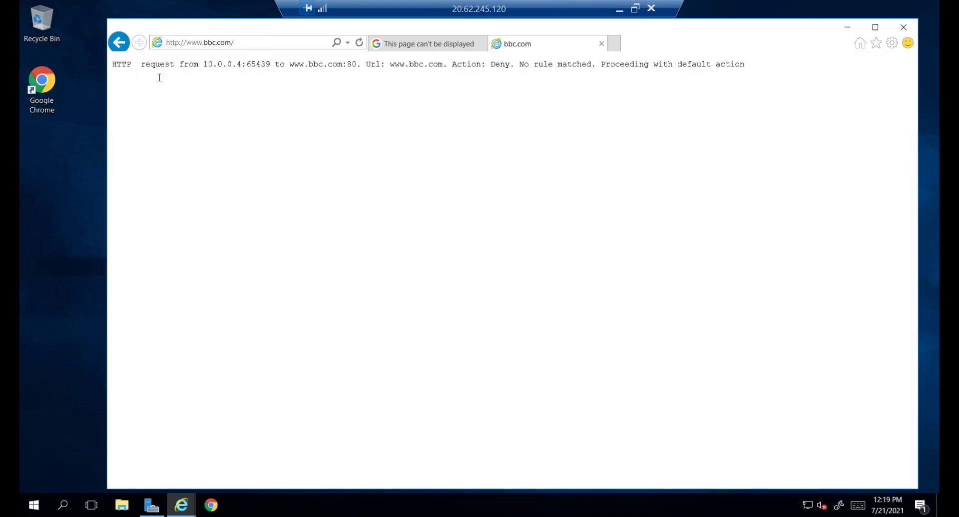
drag(178, 64, 746, 62)
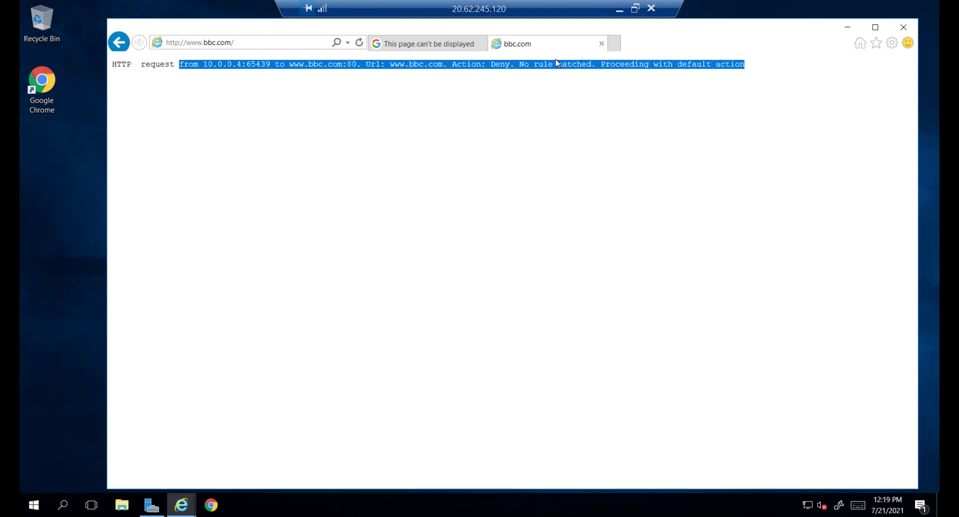
Load cnn.com in another tab, confirm it is denied, then minimize the remote session
click(615, 44)
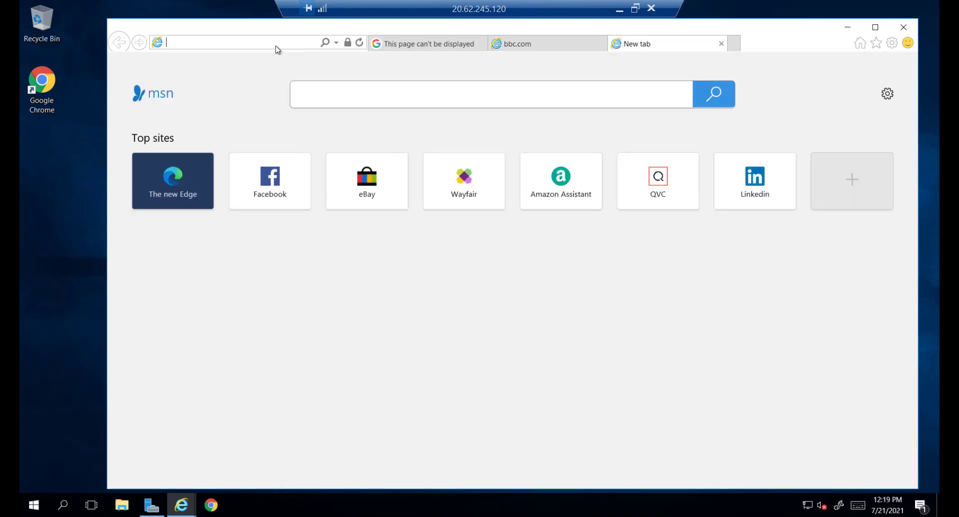
text(cnn)
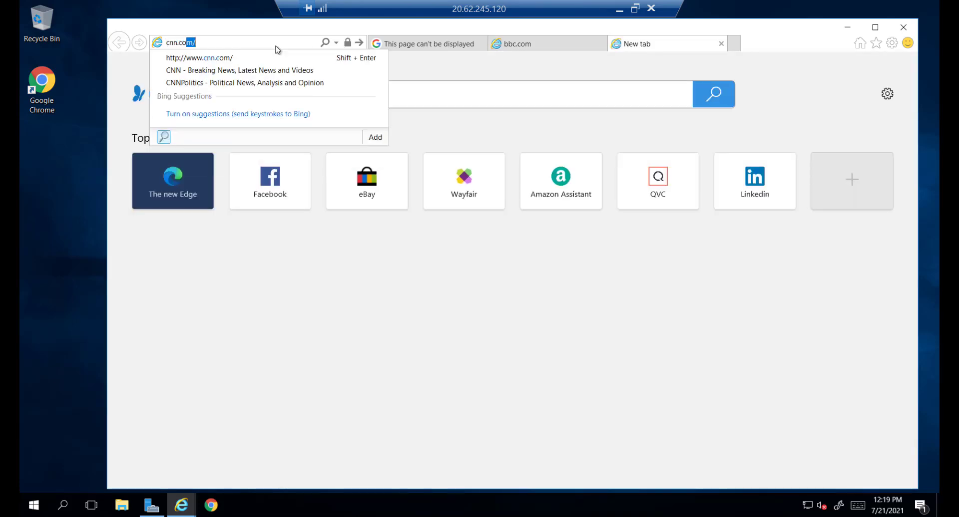
text(.co)
key(Return)
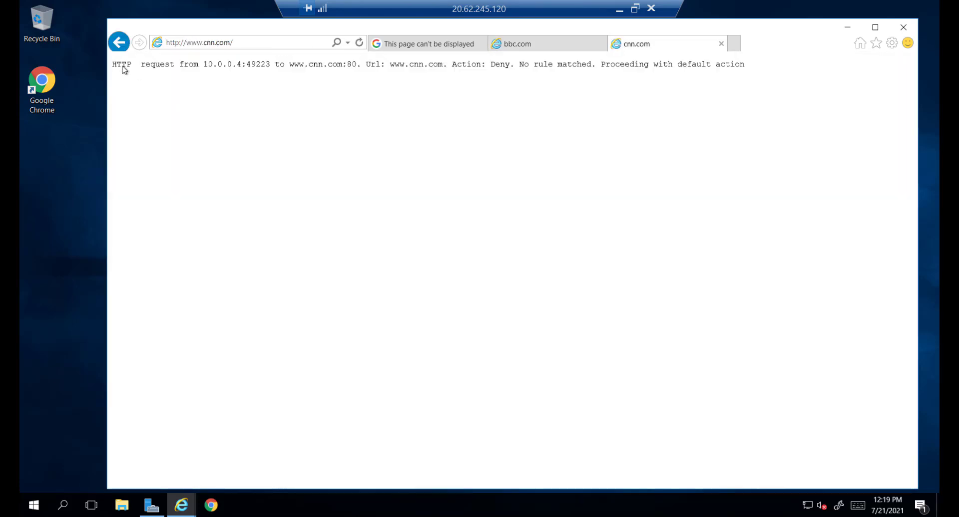
drag(111, 65, 719, 53)
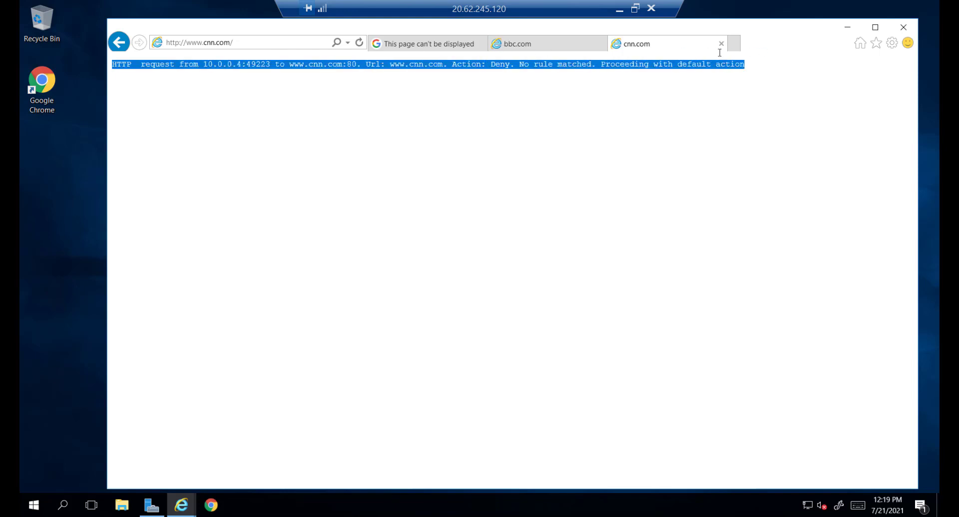
click(425, 48)
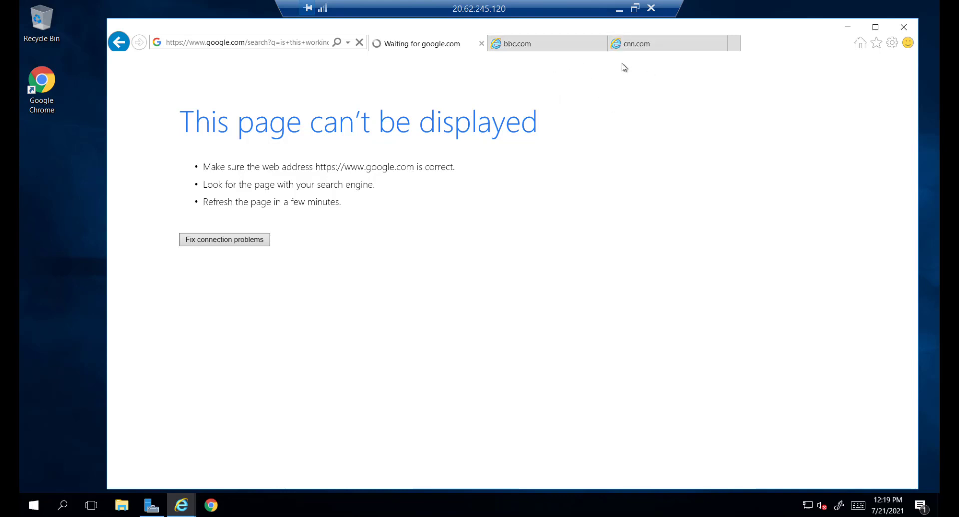
click(619, 9)
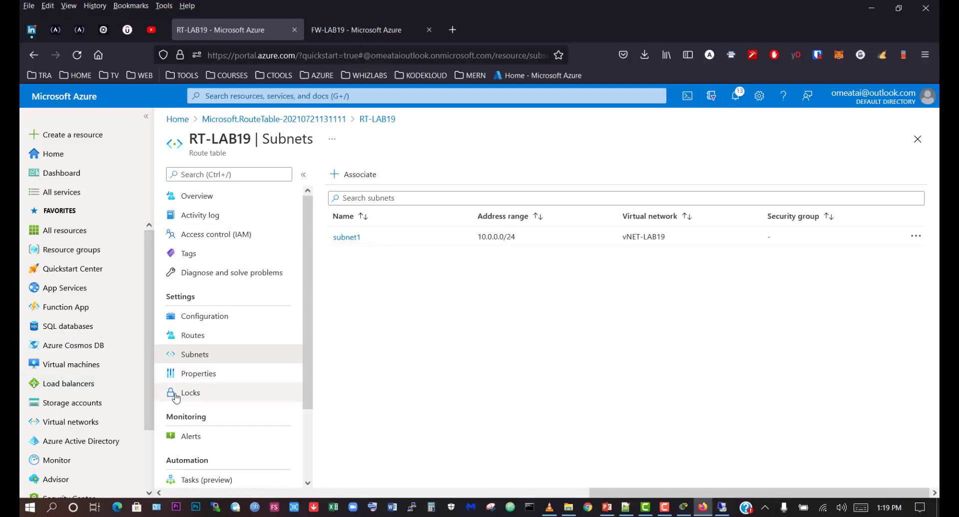
Open FW-LAB19's classic rules and start a new application rule collection
click(359, 31)
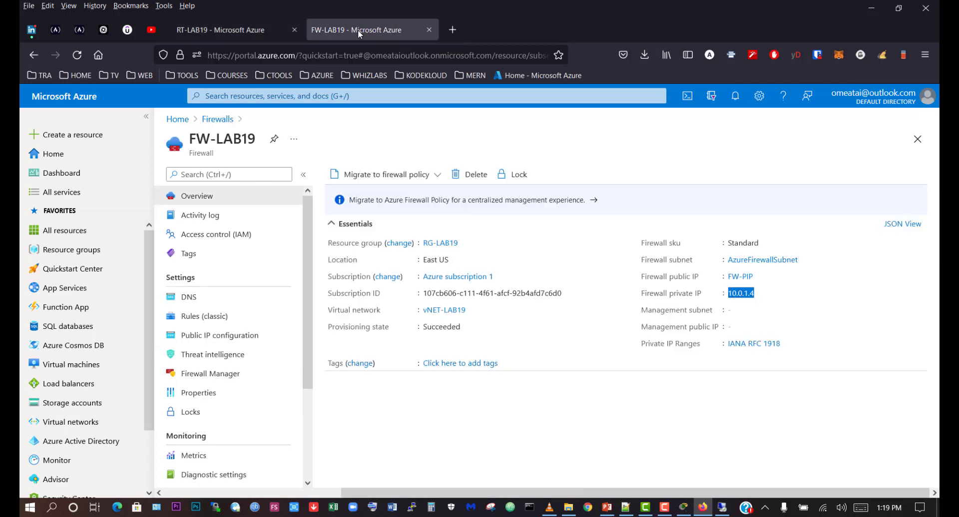
click(295, 30)
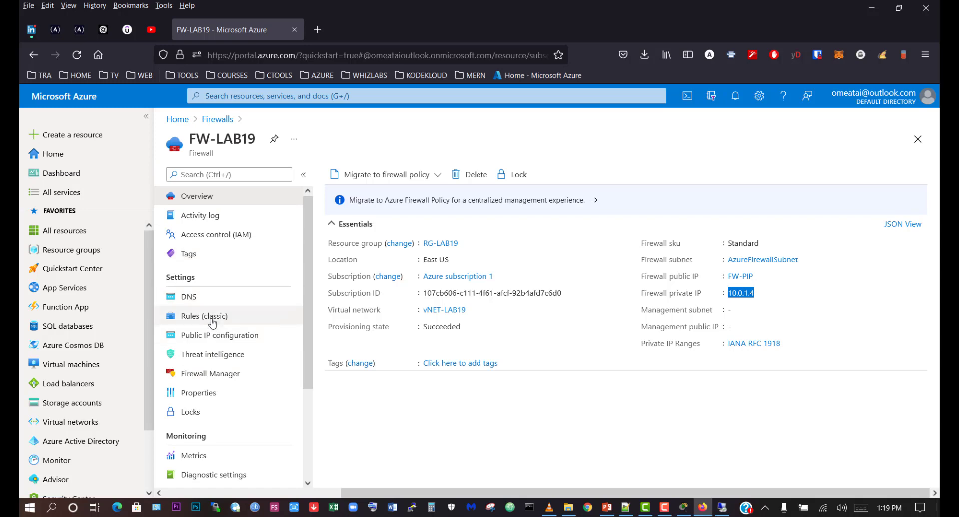
click(239, 317)
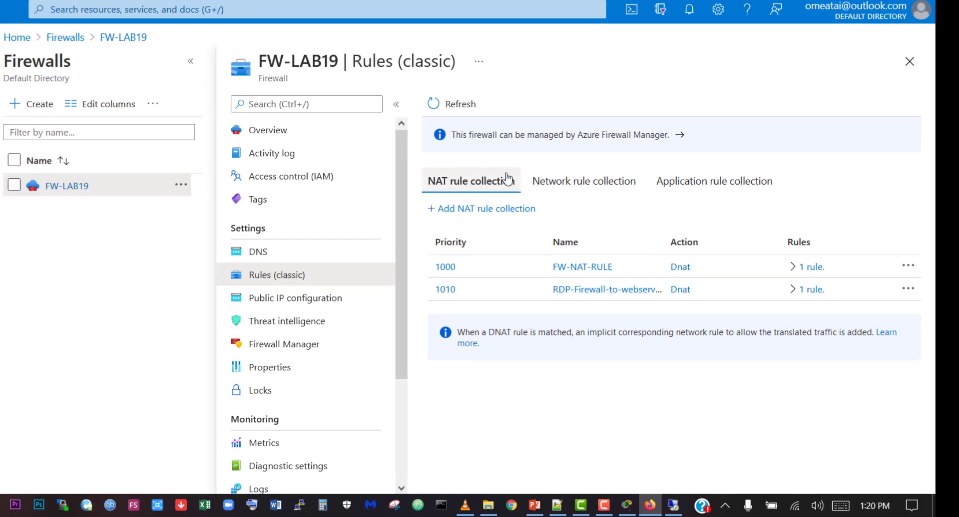
click(573, 182)
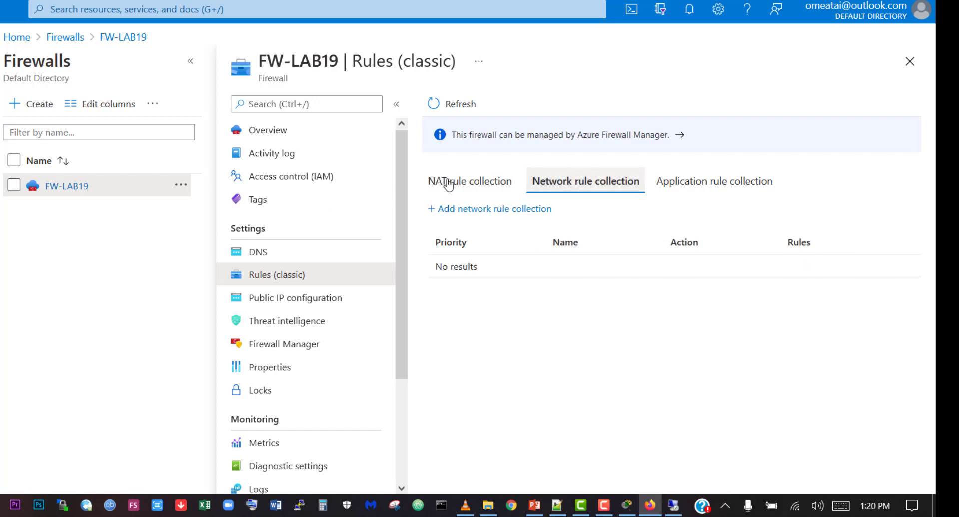
click(669, 191)
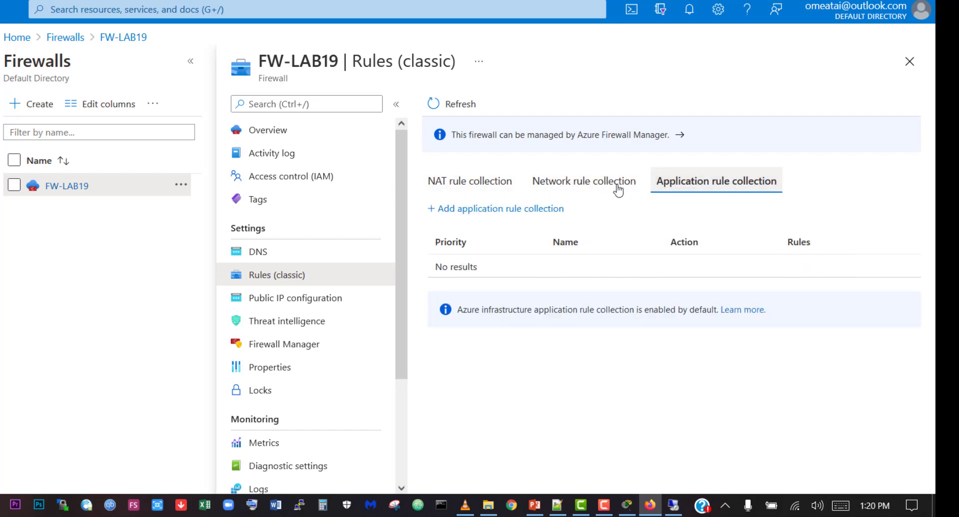
click(491, 214)
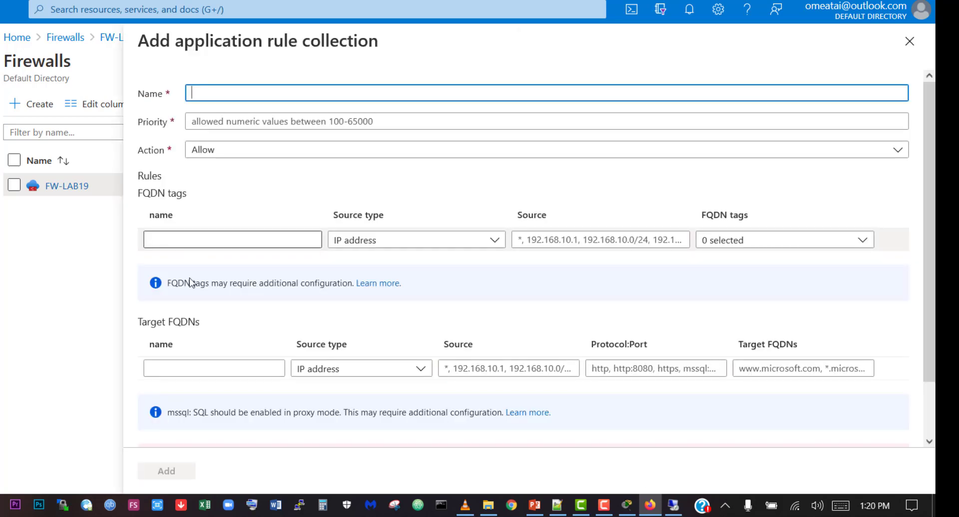
scroll(217, 309, down, 2)
scroll(223, 194, up, 2)
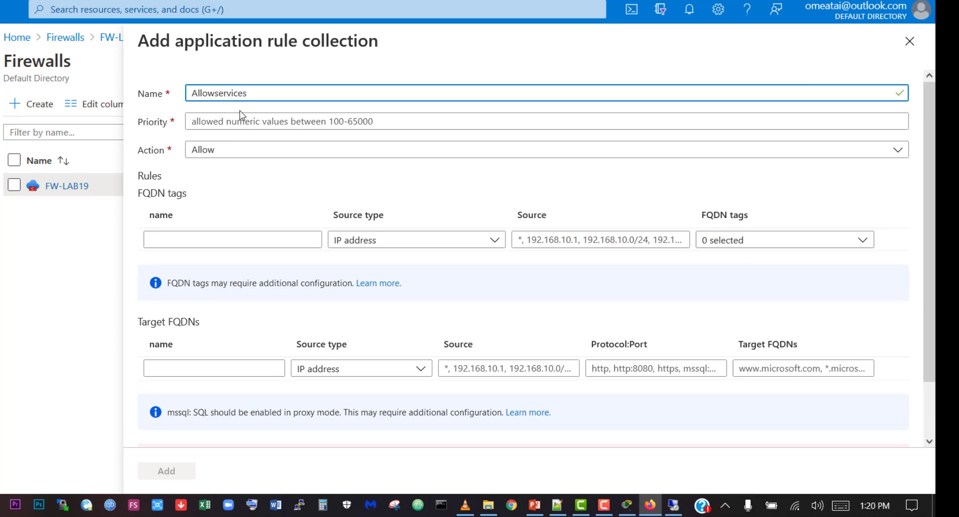
Name the collection Allowservices with priority 100 and name its first rule allowbbc
click(221, 122)
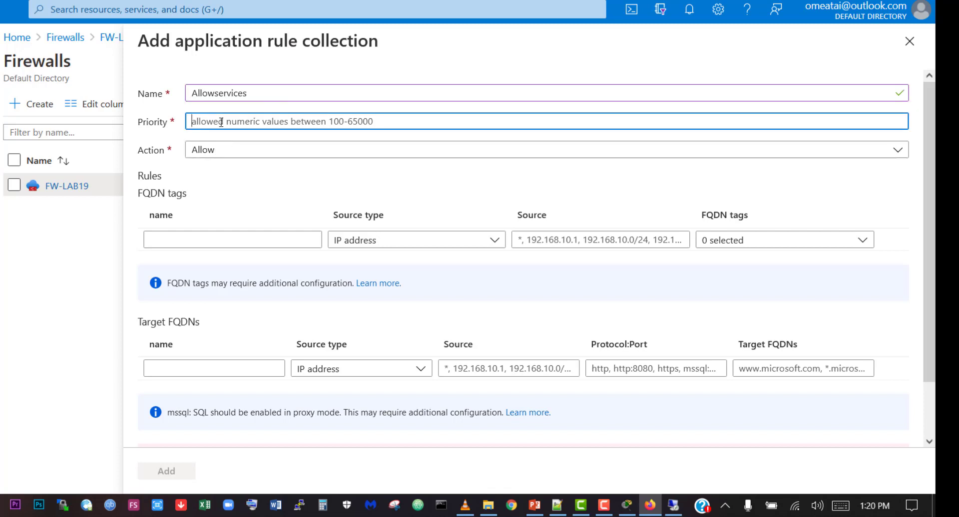
text(100)
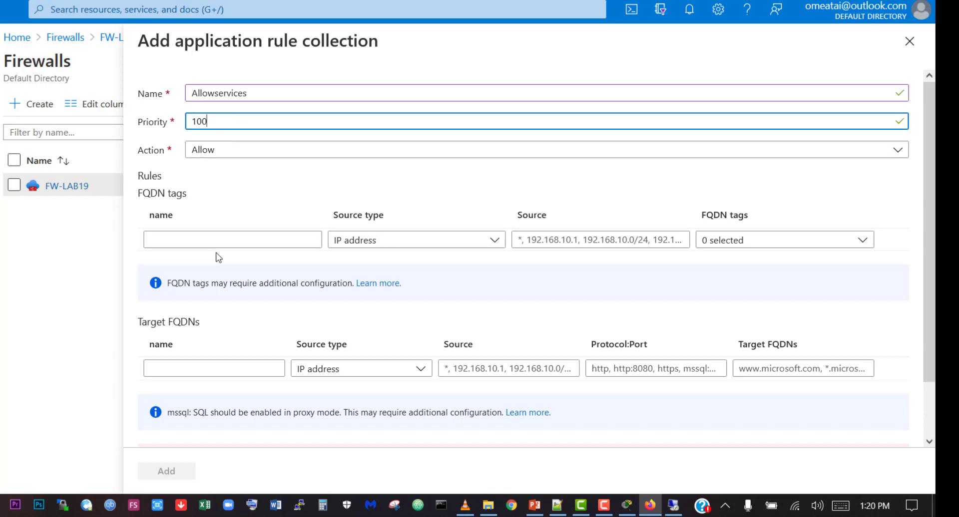
scroll(218, 289, down, 1)
click(191, 306)
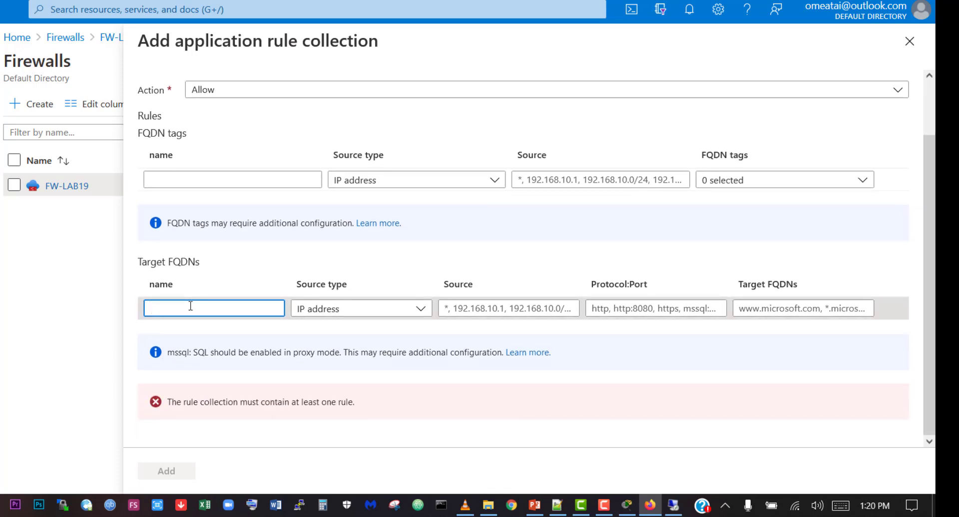
text(allowbbc)
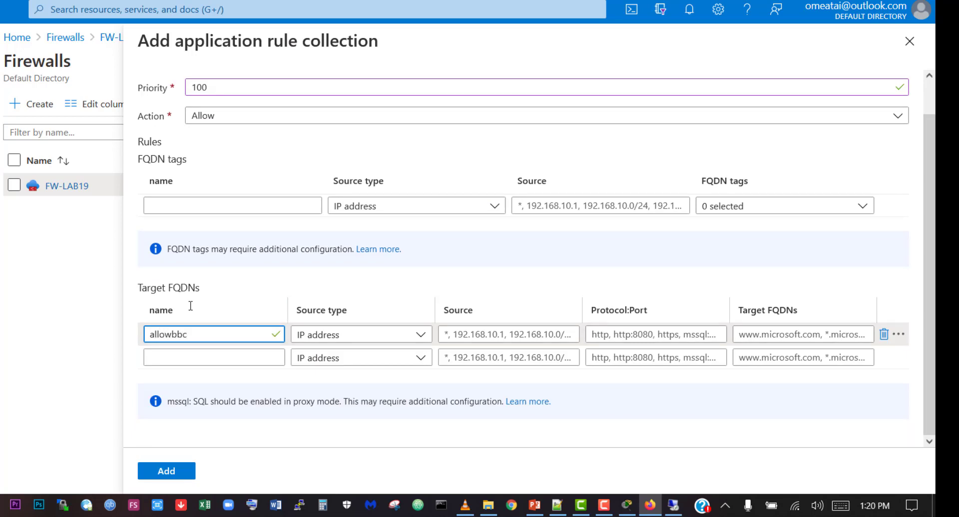
Give allowbbc source *, protocols http, https and target *.bbc.com, then add the collection
click(473, 333)
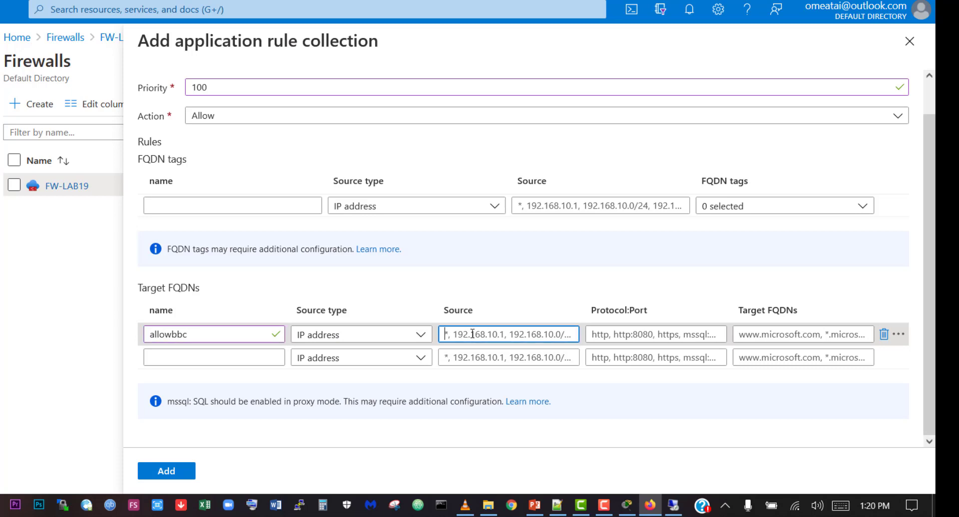
text(*)
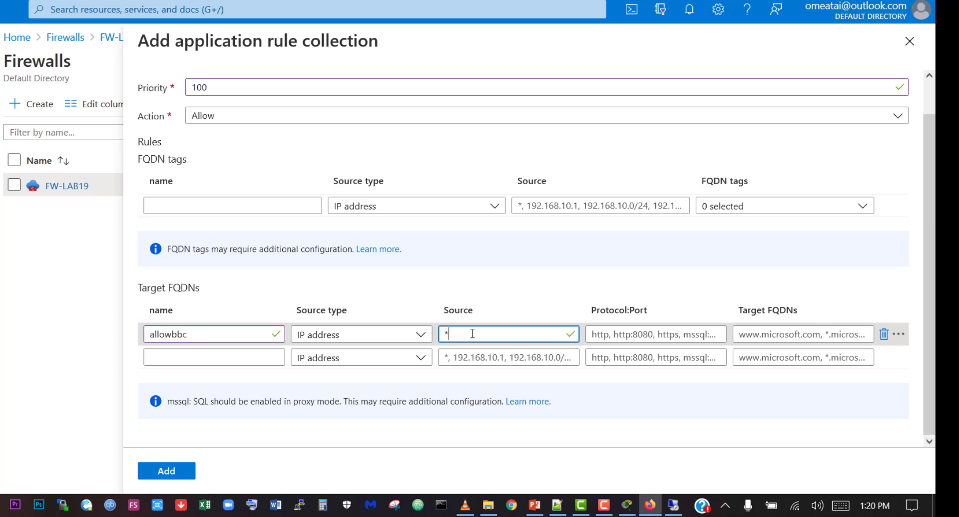
click(614, 335)
text(http, https)
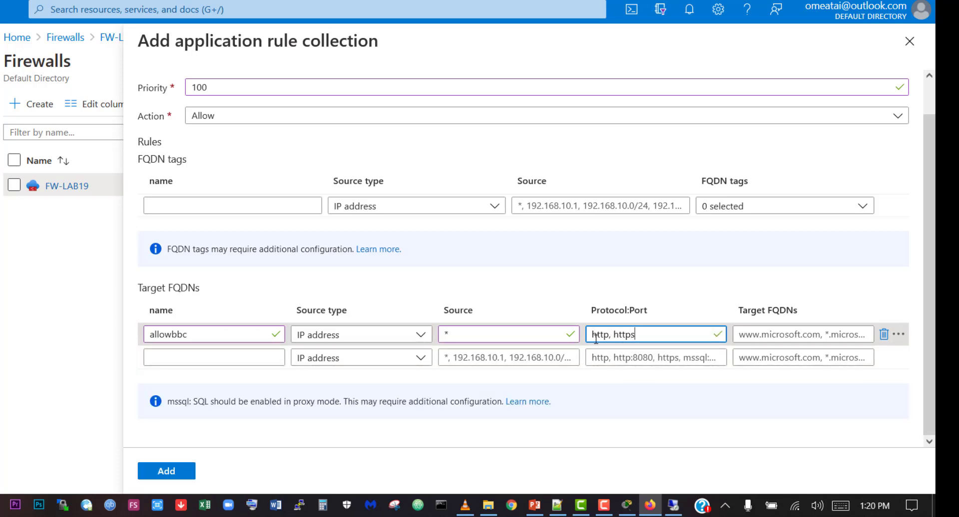
click(761, 333)
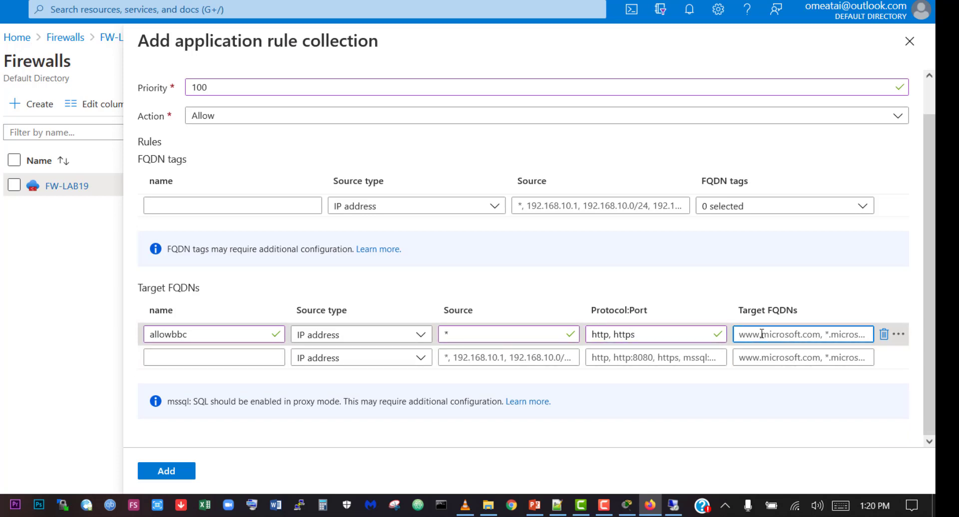
text(*)
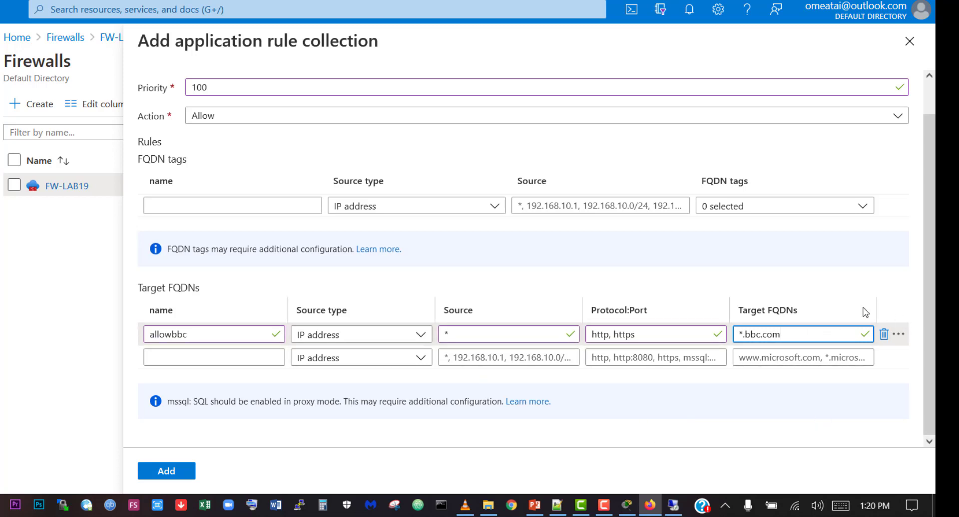
click(180, 475)
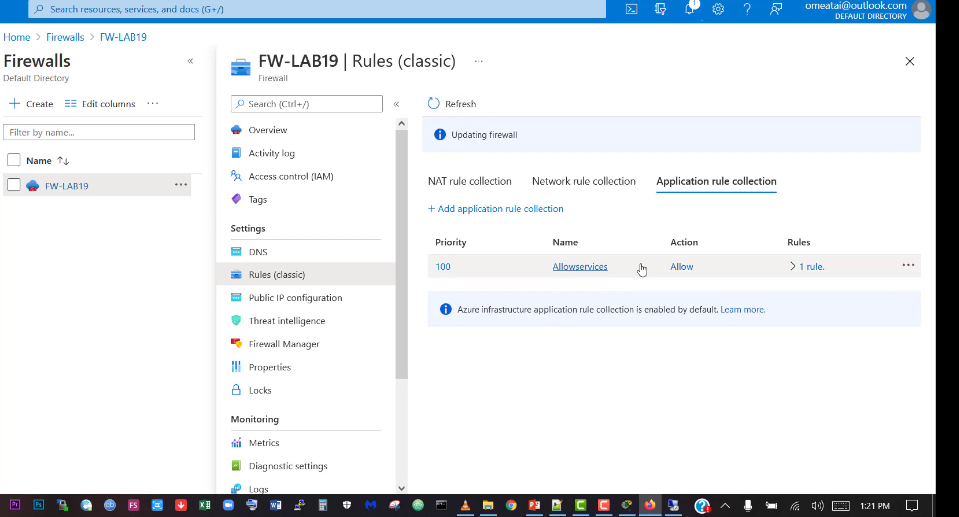
Show the allowbbc rule, then reload the bbc.com and cnn.com tabs in the VM's Internet Explorer
click(794, 269)
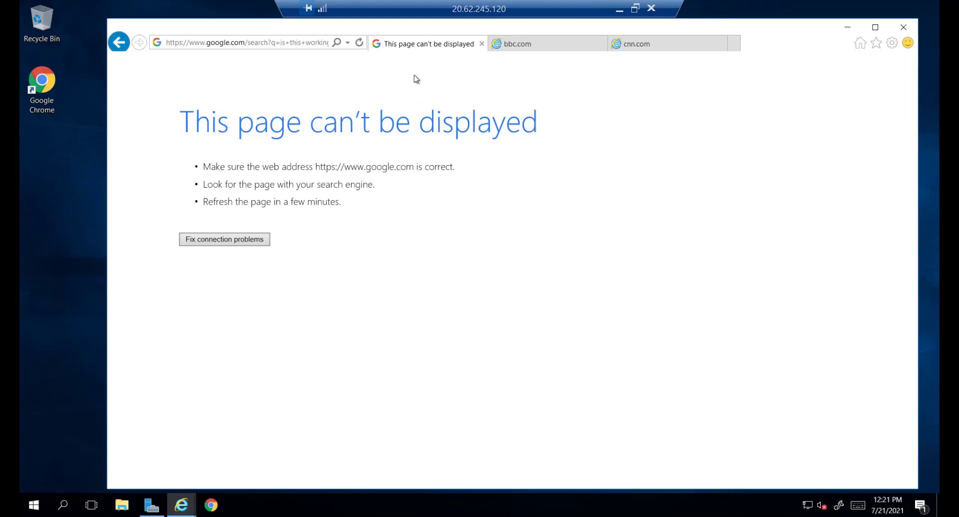
click(542, 48)
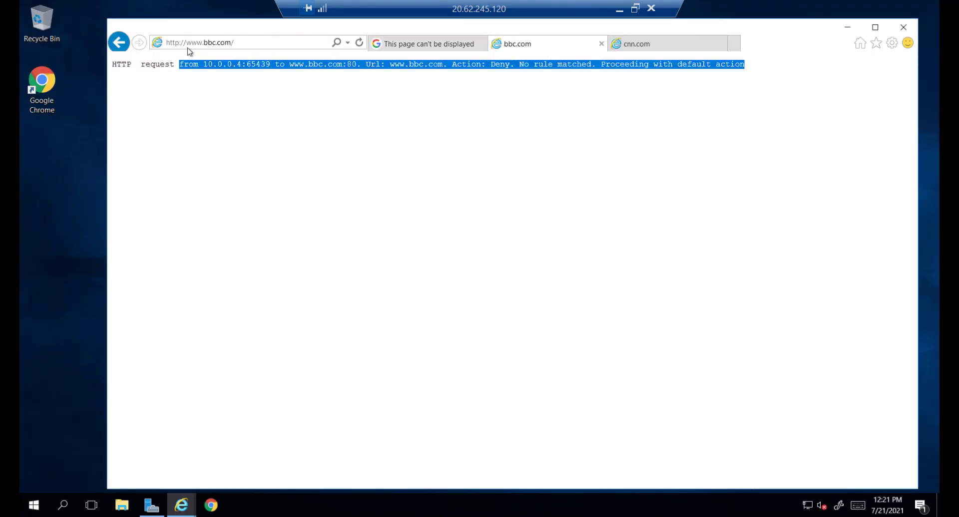
click(359, 43)
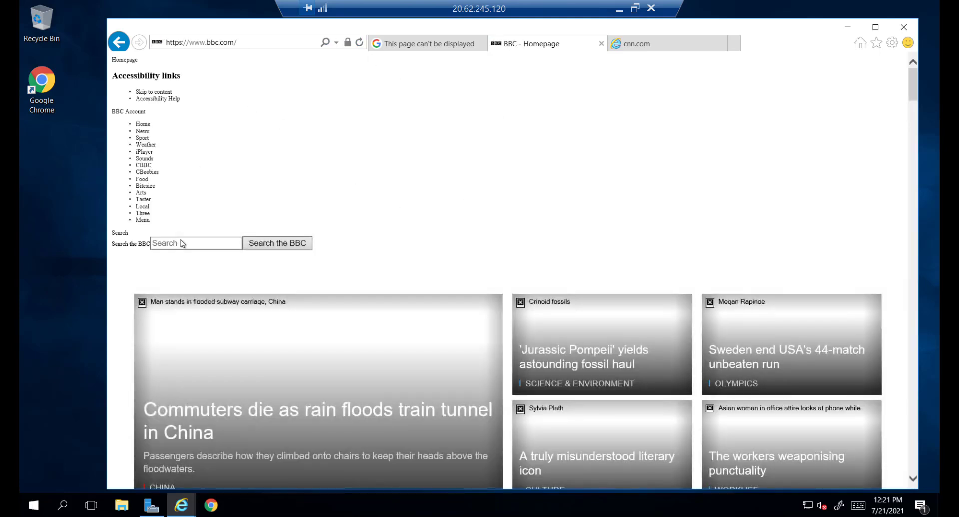
key(ctrl+Tab)
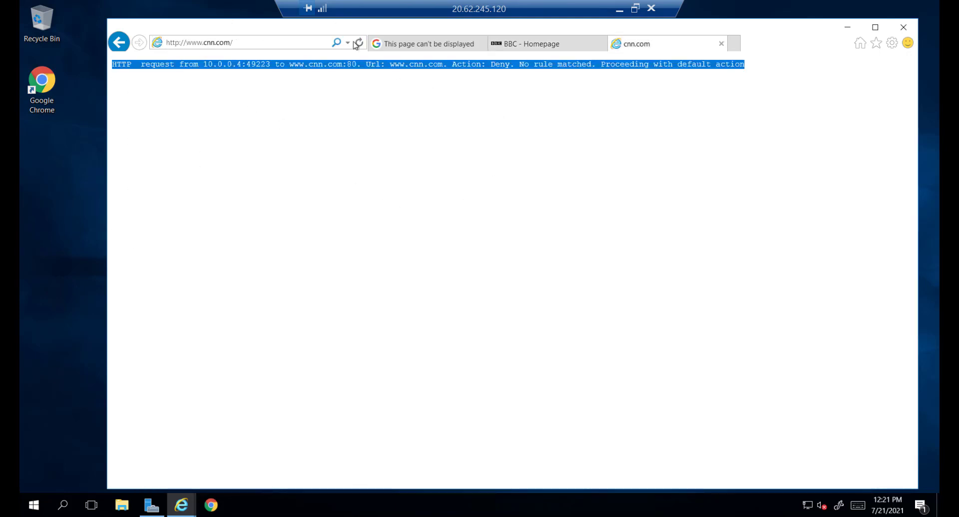
click(359, 43)
click(563, 46)
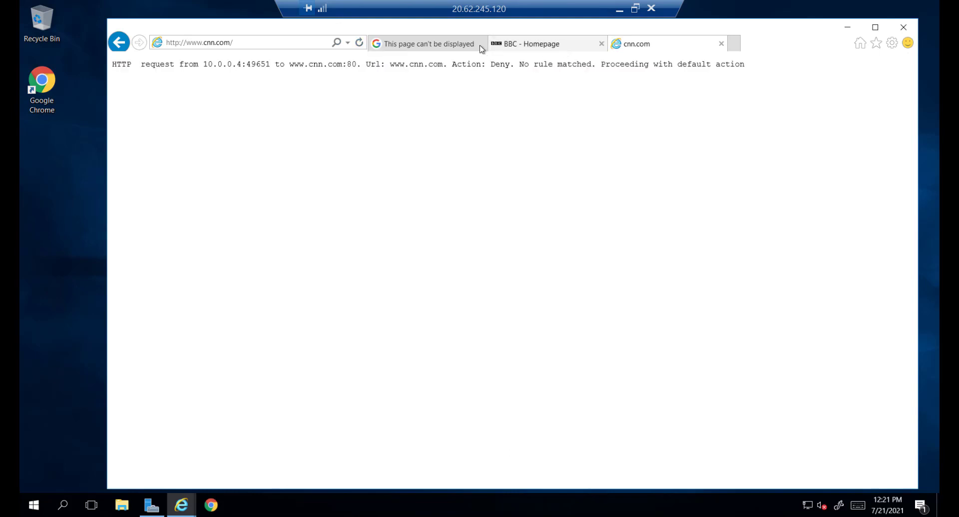
click(359, 42)
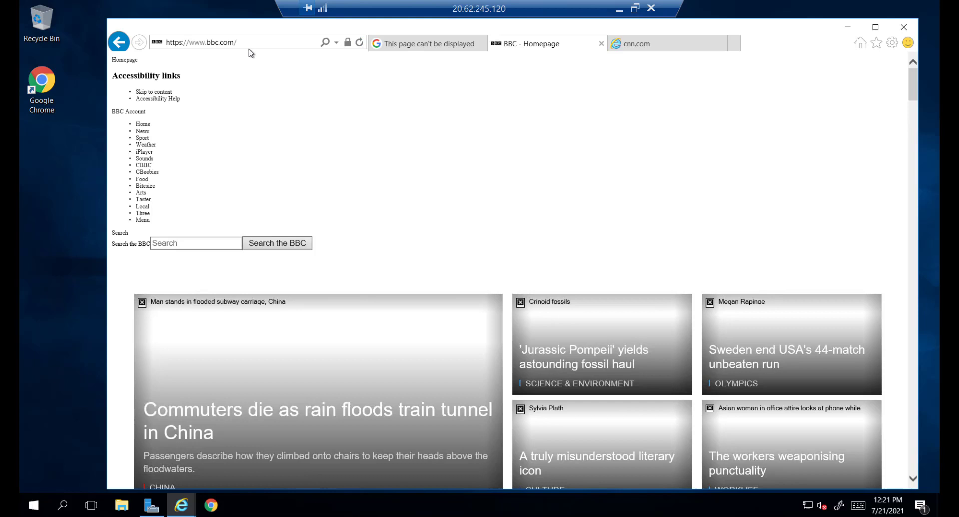
Open the copied BBC address in Chrome, then try cnn.com in a new Chrome tab
click(233, 45)
key(ctrl+c)
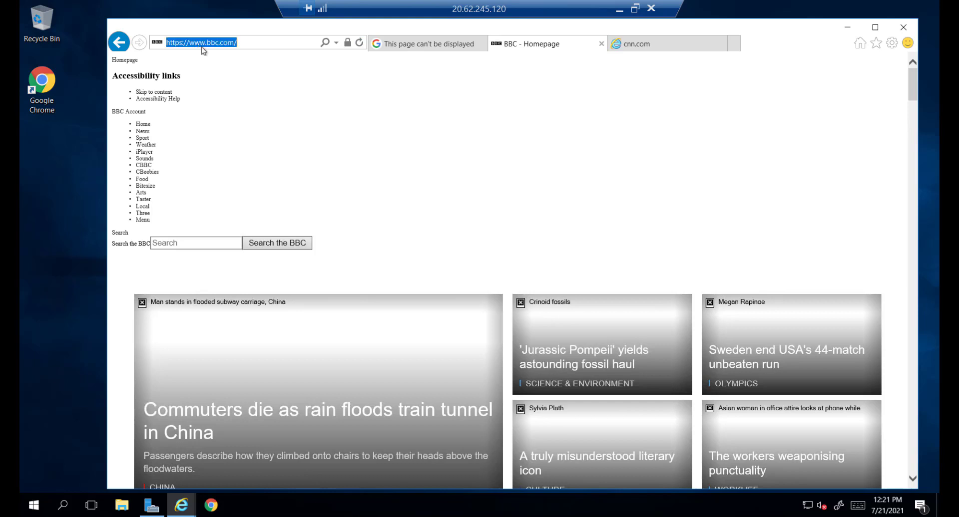
double_click(44, 92)
key(ctrl+v)
key(Return)
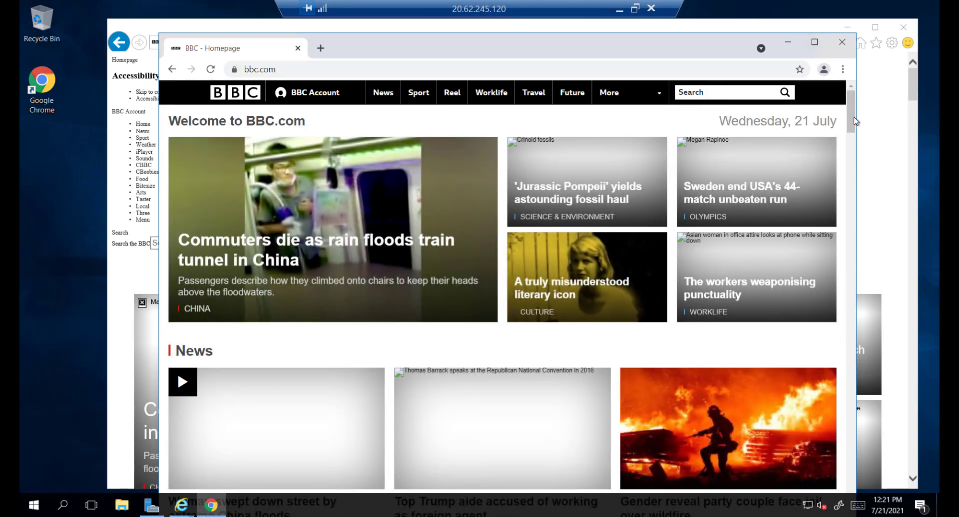
drag(852, 144, 850, 93)
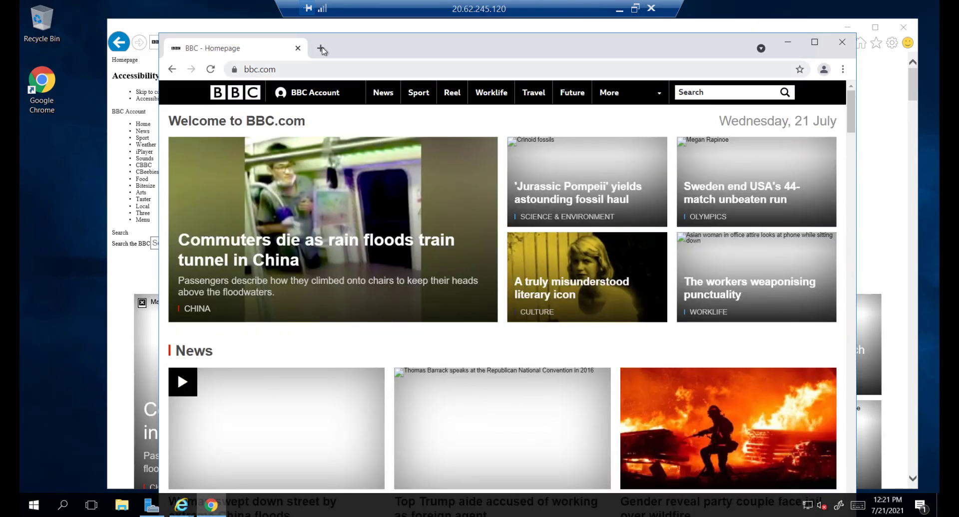
click(321, 48)
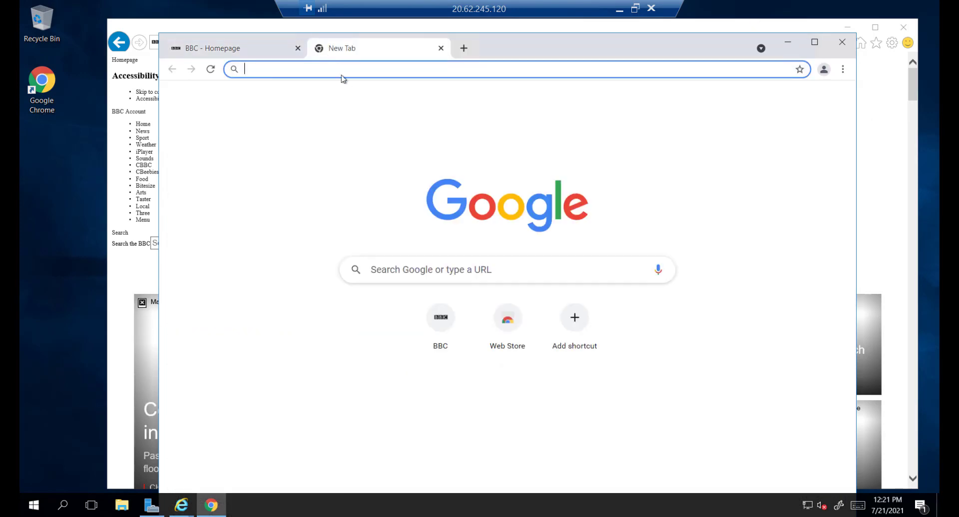
text(cnn.com)
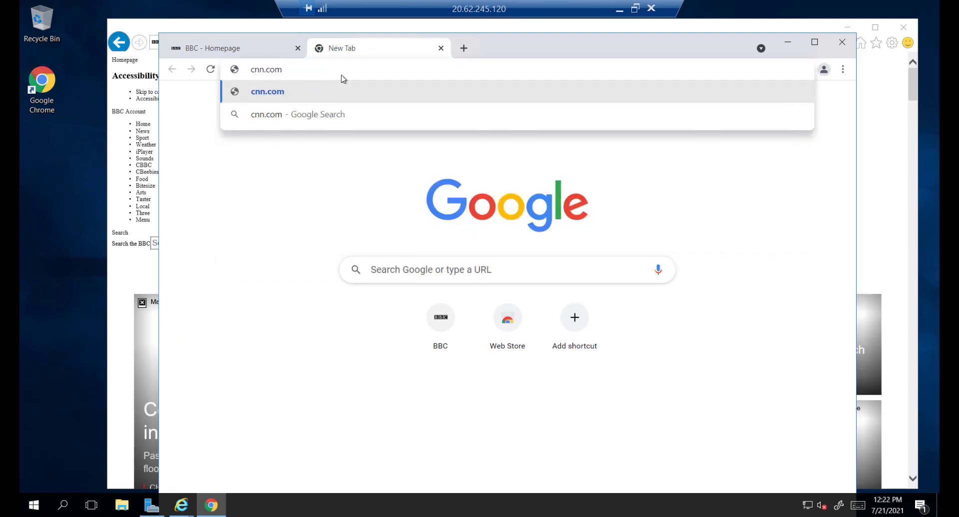
key(Return)
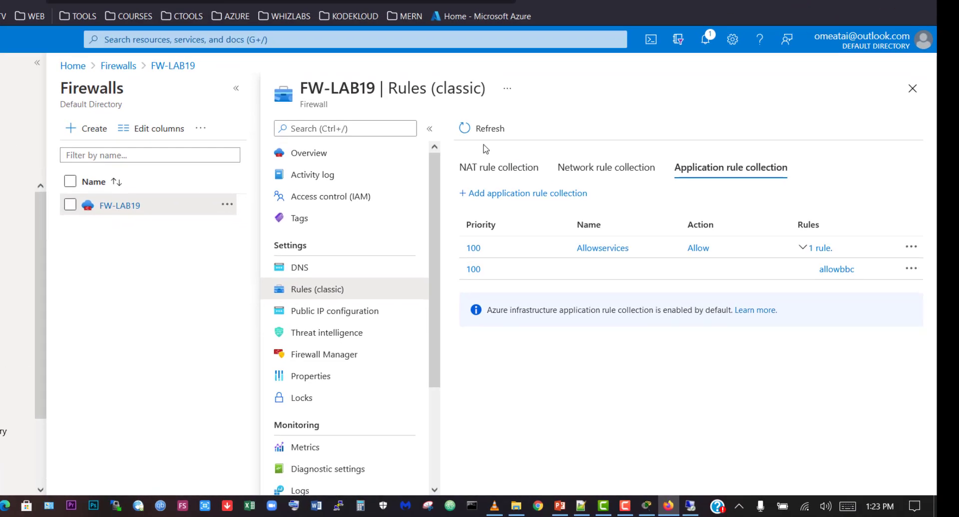
Refresh the rules, edit Allowservices, and start a new rule named allowcnn
click(539, 177)
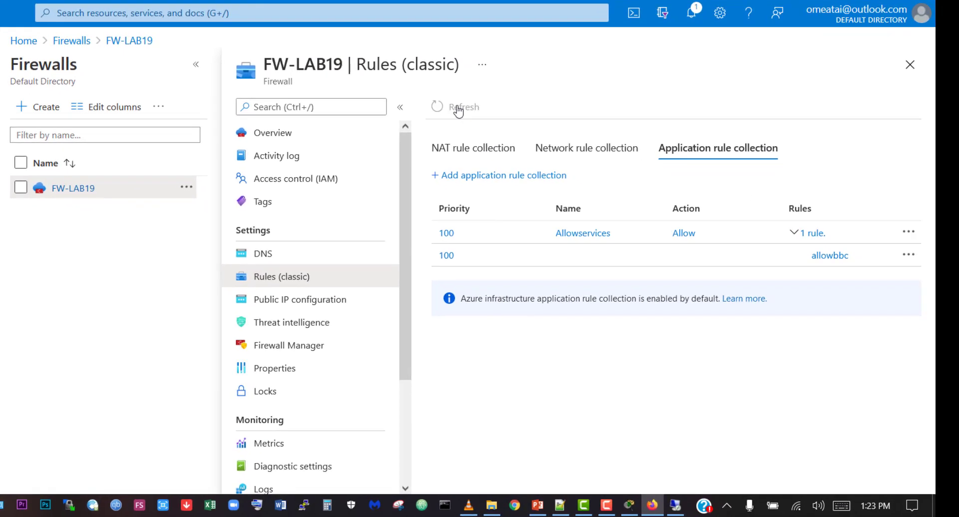
click(907, 235)
click(825, 244)
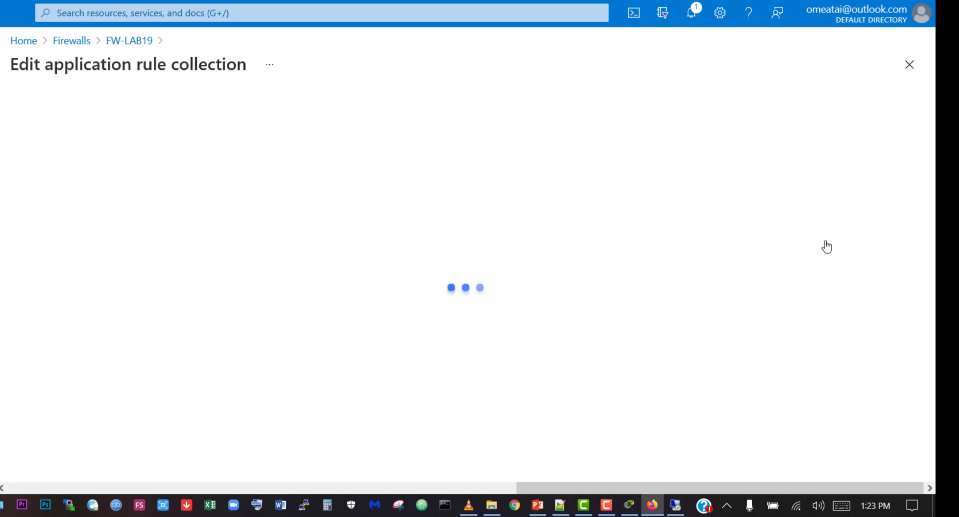
scroll(102, 310, down, 1)
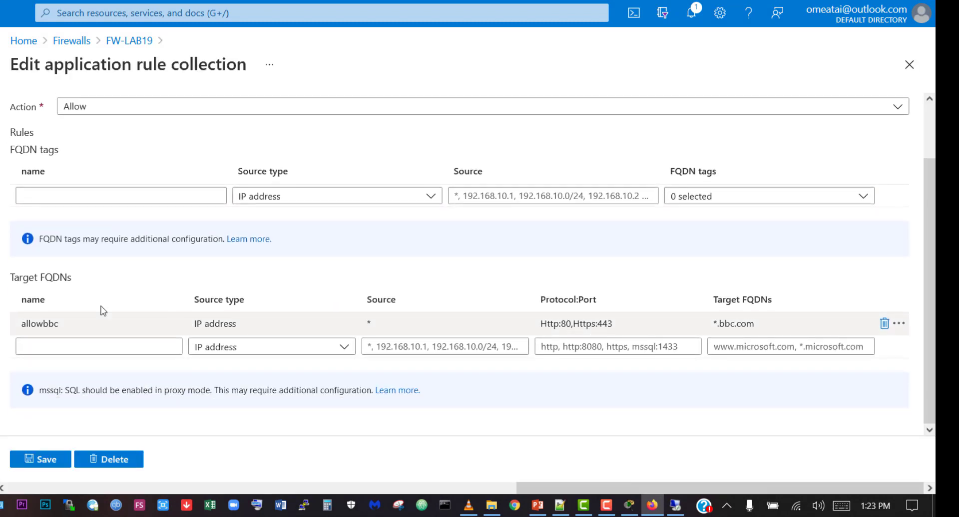
click(50, 346)
text(allowcnn)
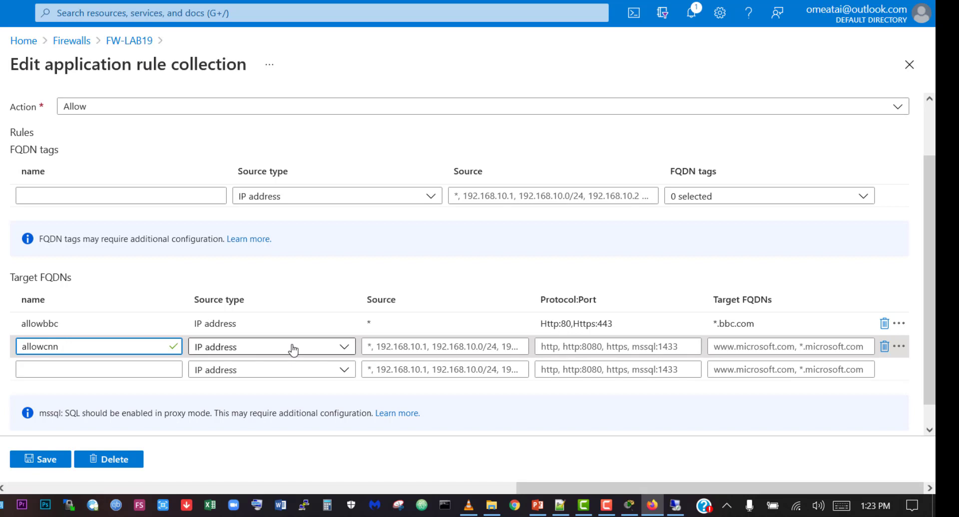
Give allowcnn source *, protocols http, https and target *.cnn.com, then save and refresh
click(400, 345)
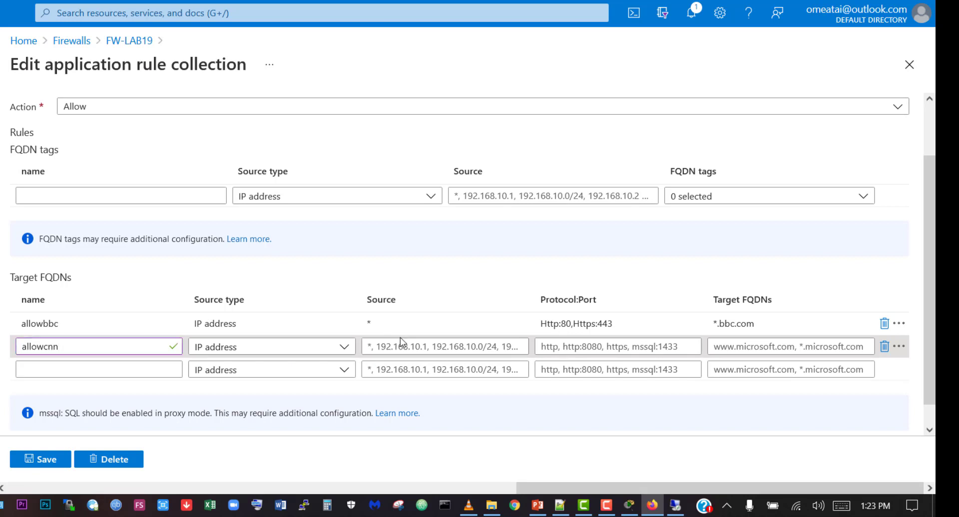
text(*)
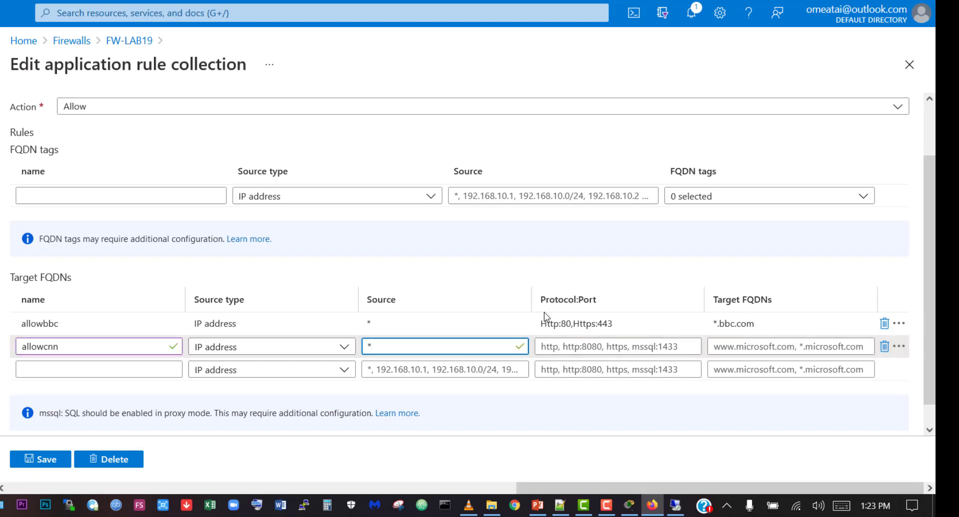
click(563, 344)
text(h)
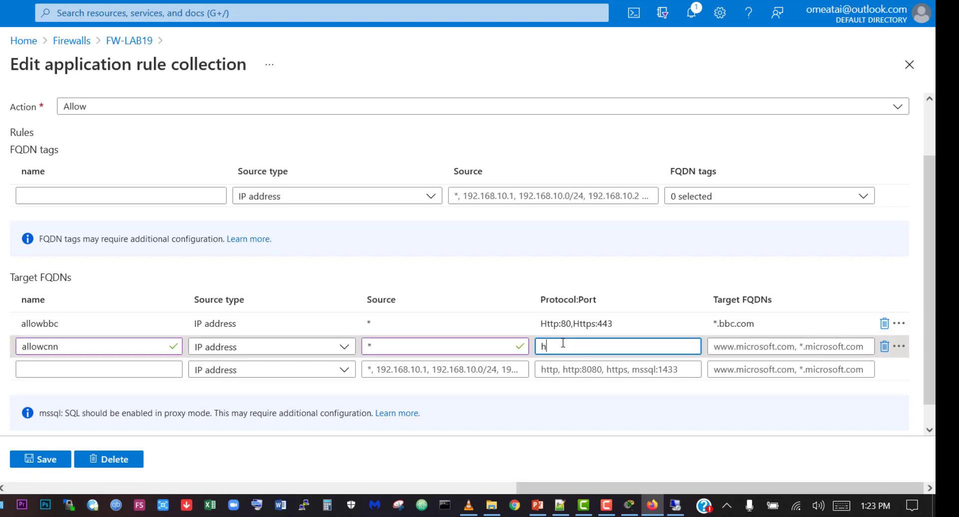
text(ttp, https)
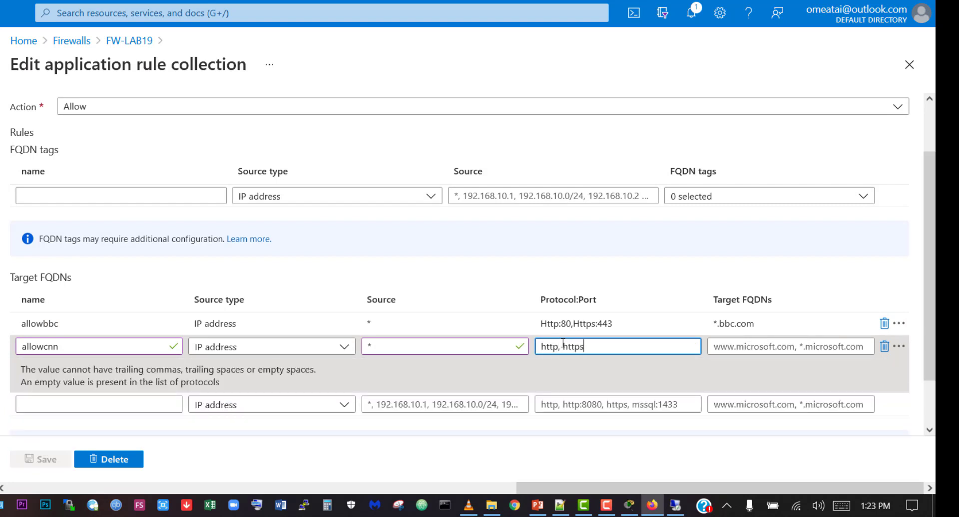
click(730, 346)
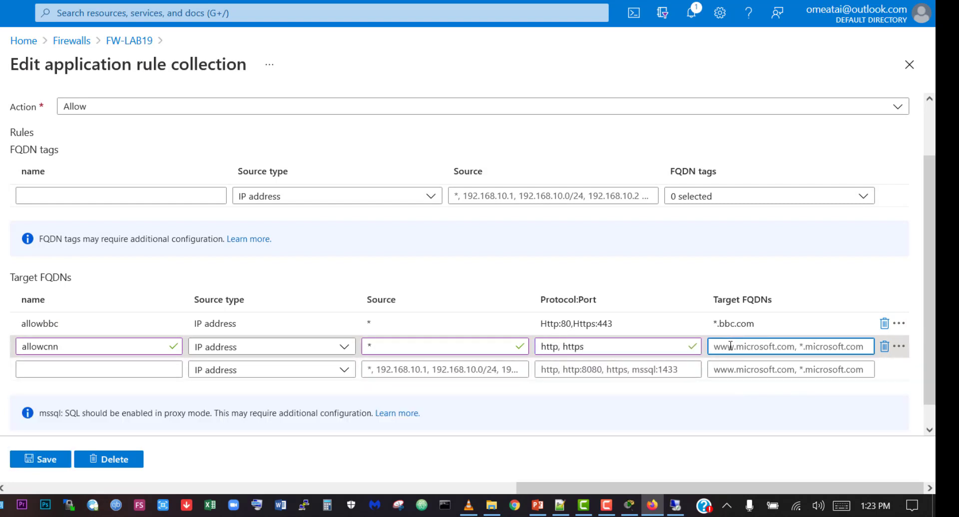
text(*)
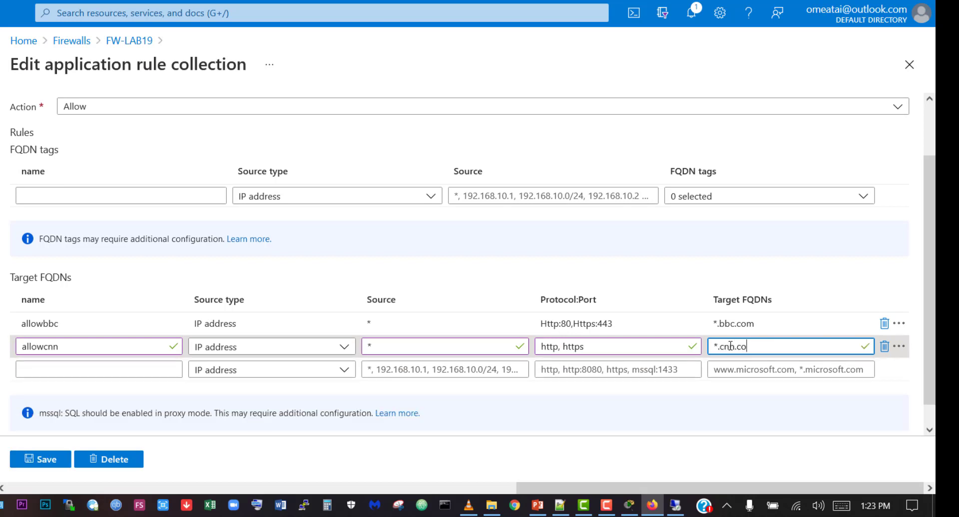
click(33, 459)
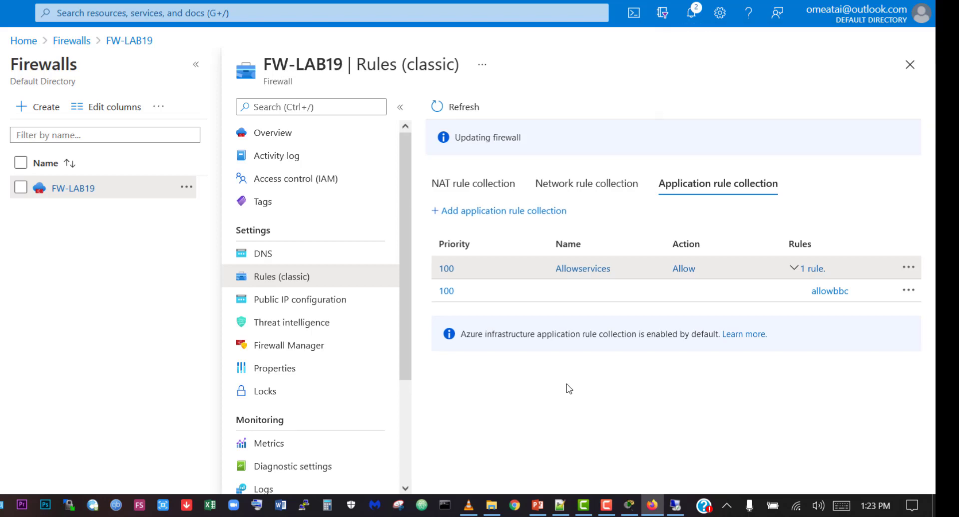
click(448, 107)
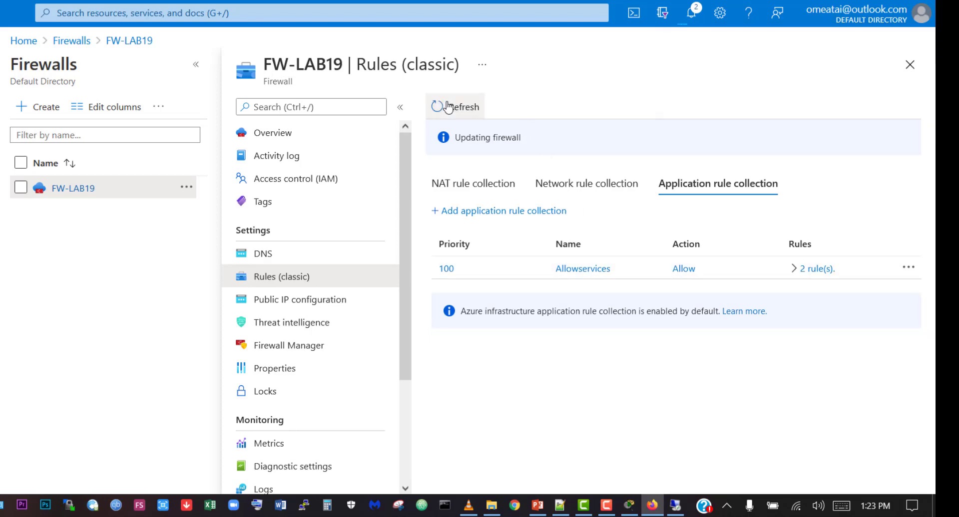
click(794, 268)
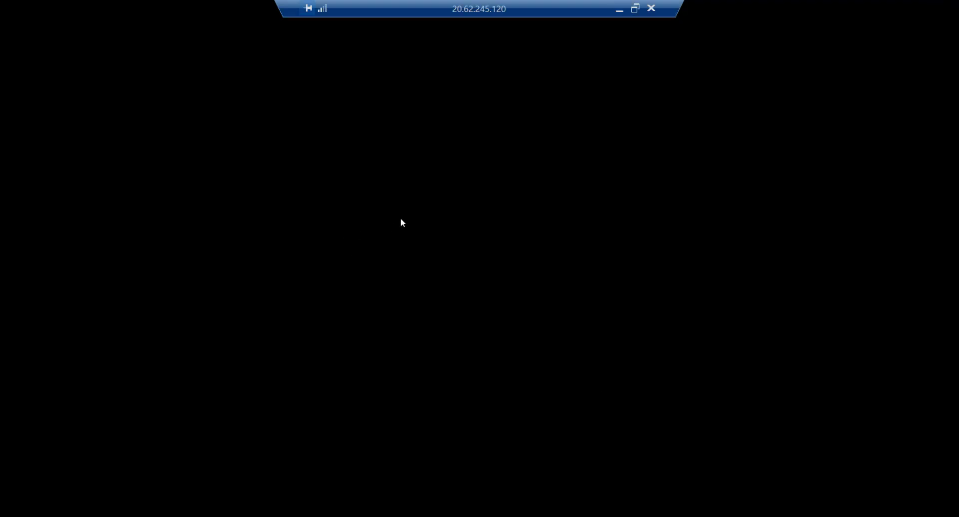
Load cnn.com in the VM's Internet Explorer, then minimize the remote desktop session
text(cnn)
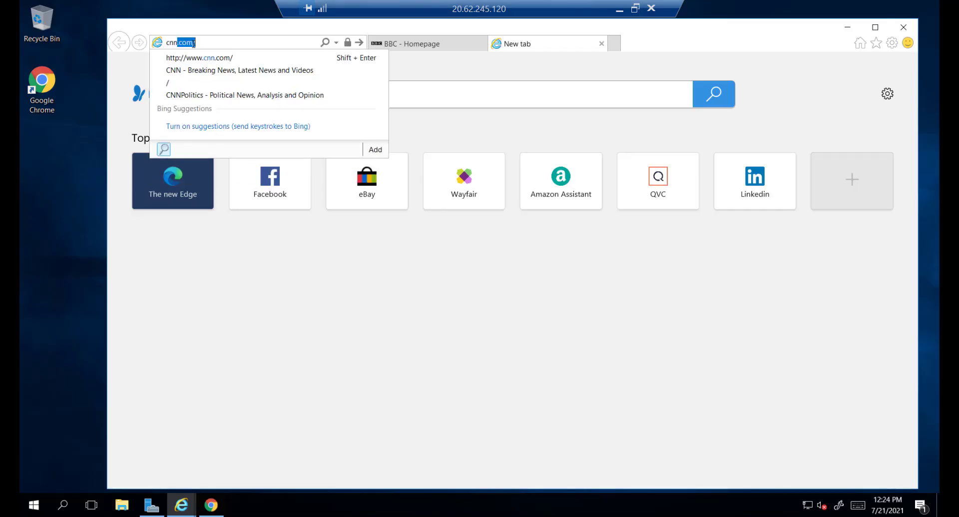
text(.com)
key(Return)
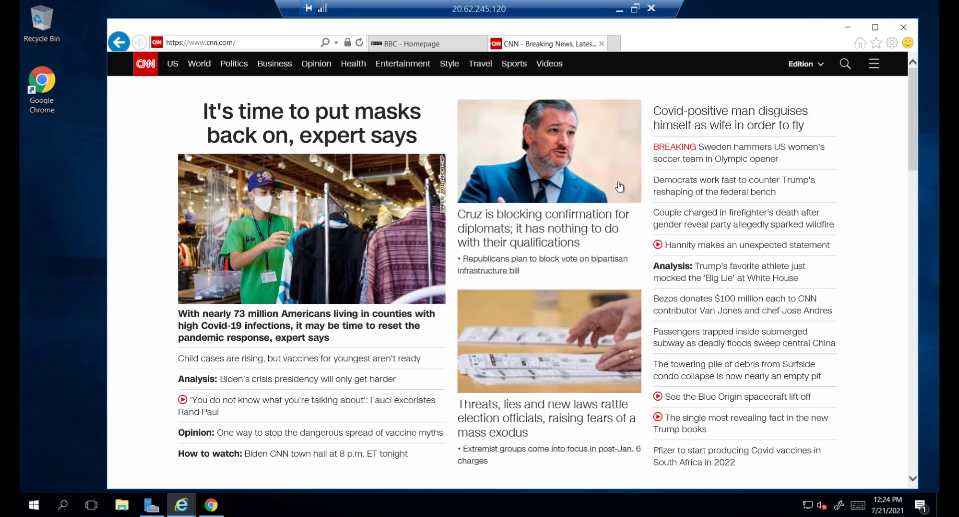
click(619, 9)
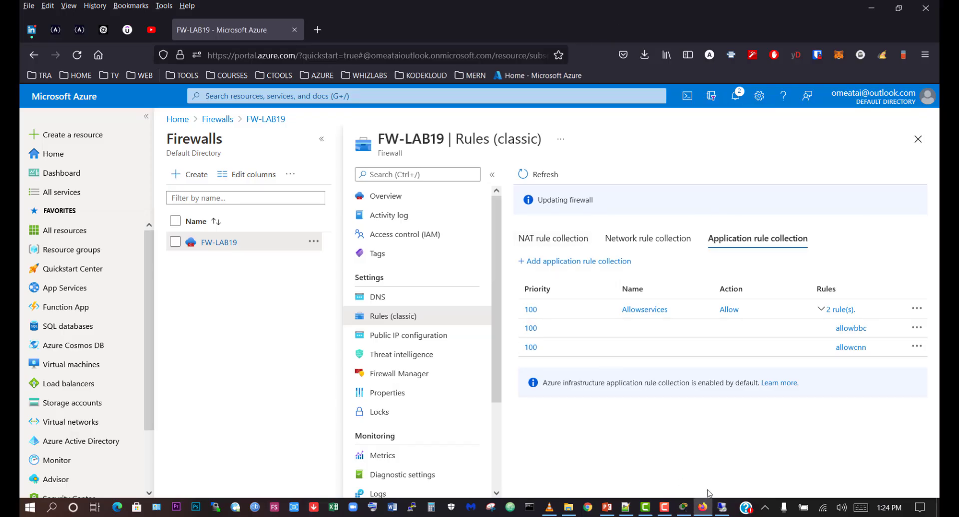
Switch to the AZURE03.pkt firewall topology in Cisco Packet Tracer
click(683, 508)
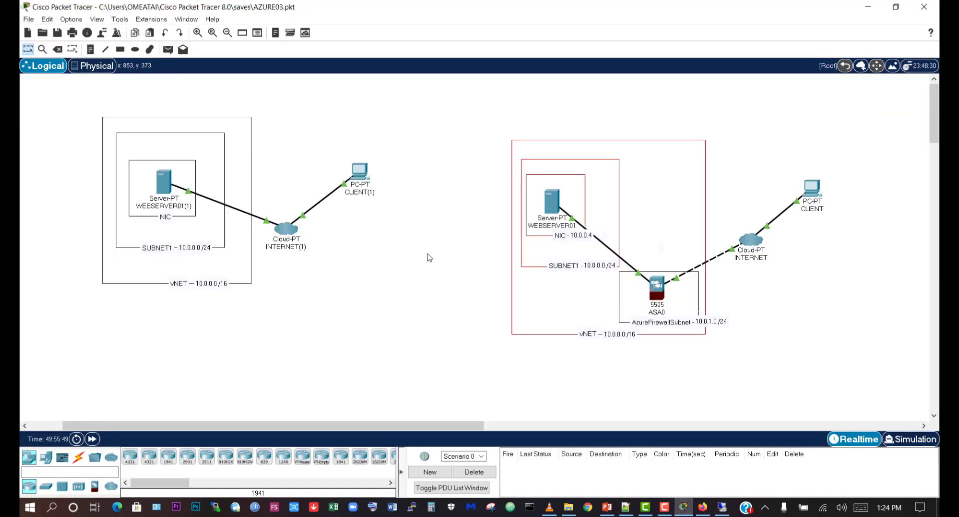